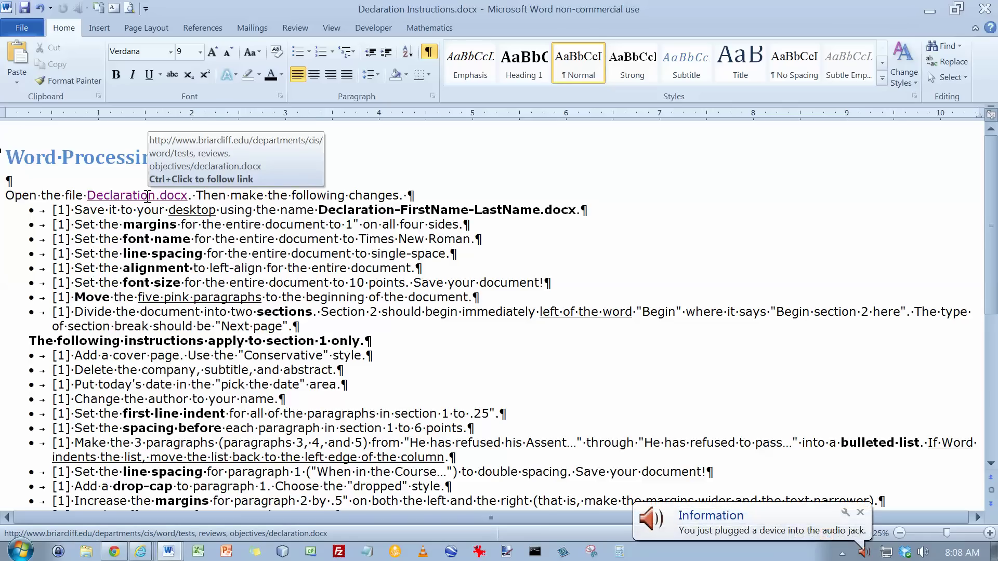
# Step: Open the linked Declaration.docx from the instructions, accepting the security prompt
pyautogui.keyDown('ctrl'); pyautogui.click(147, 197); pyautogui.keyUp('ctrl')
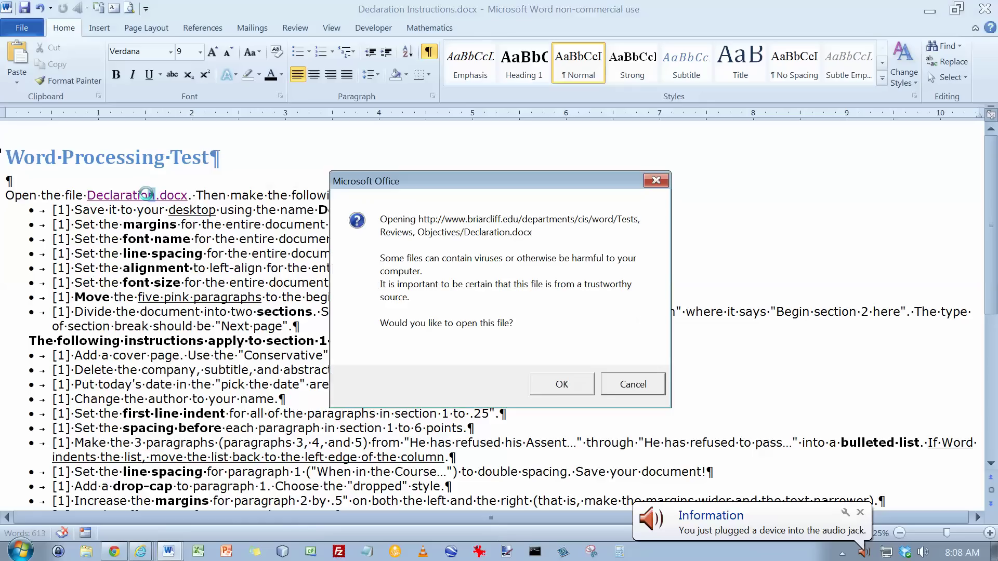
pyautogui.click(573, 389)
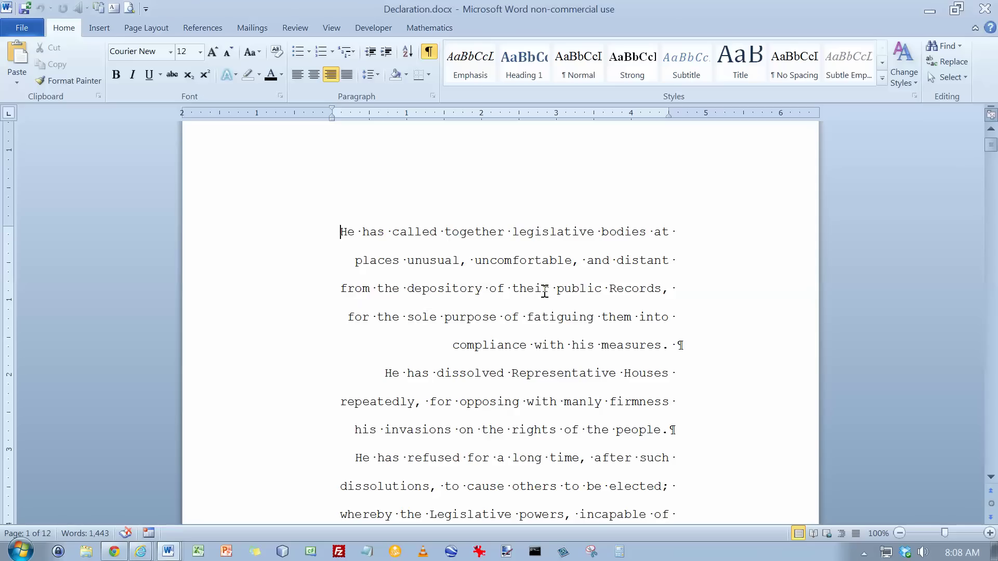
pyautogui.hotkey('alt', 'Tab')
pyautogui.hotkey('alt', 'Tab')
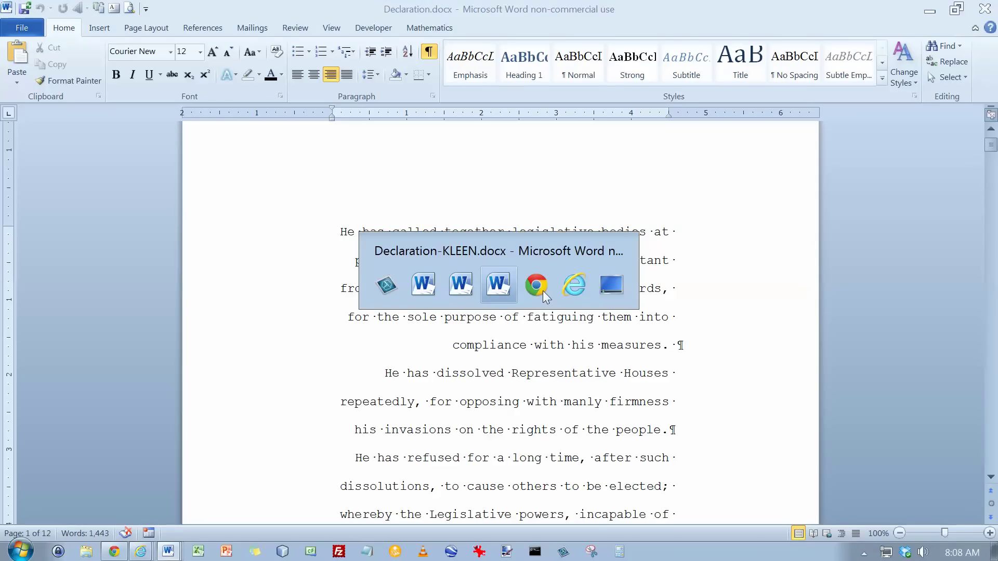
pyautogui.hotkey('alt', 'Tab')
pyautogui.hotkey('alt', 'Tab')
pyautogui.hotkey('alt', 'Tab')
pyautogui.hotkey('alt', 'Tab')
pyautogui.hotkey('alt', 'Tab')
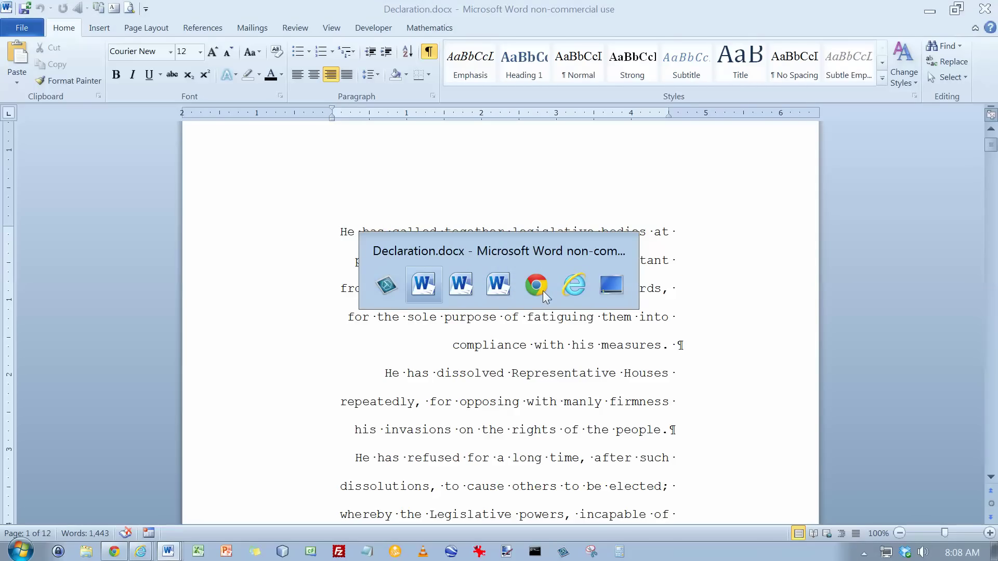
pyautogui.hotkey('alt', 'Tab')
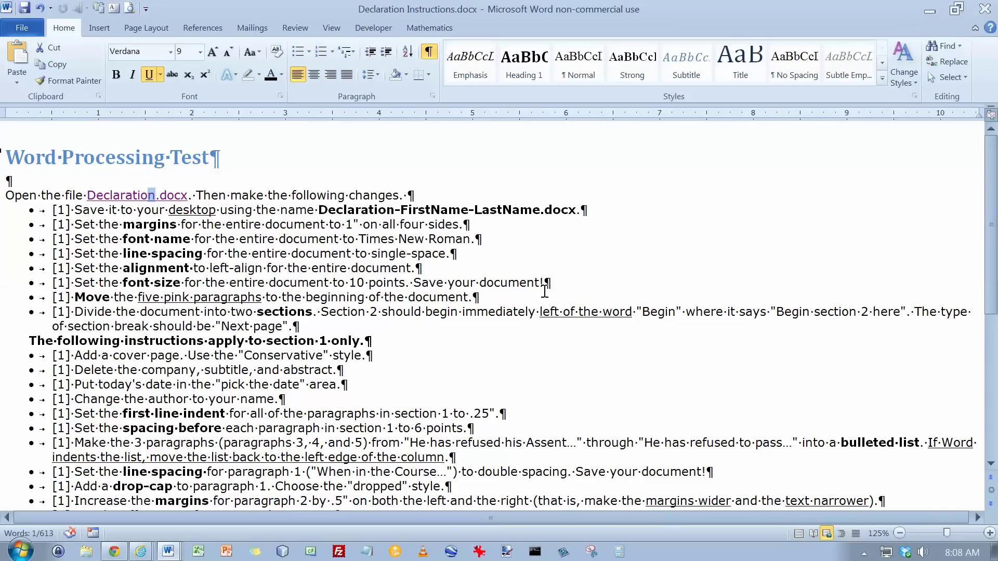
# Step: Select the first instruction line in the Declaration Instructions document
pyautogui.click(278, 181)
pyautogui.hotkey('alt', 'Tab')
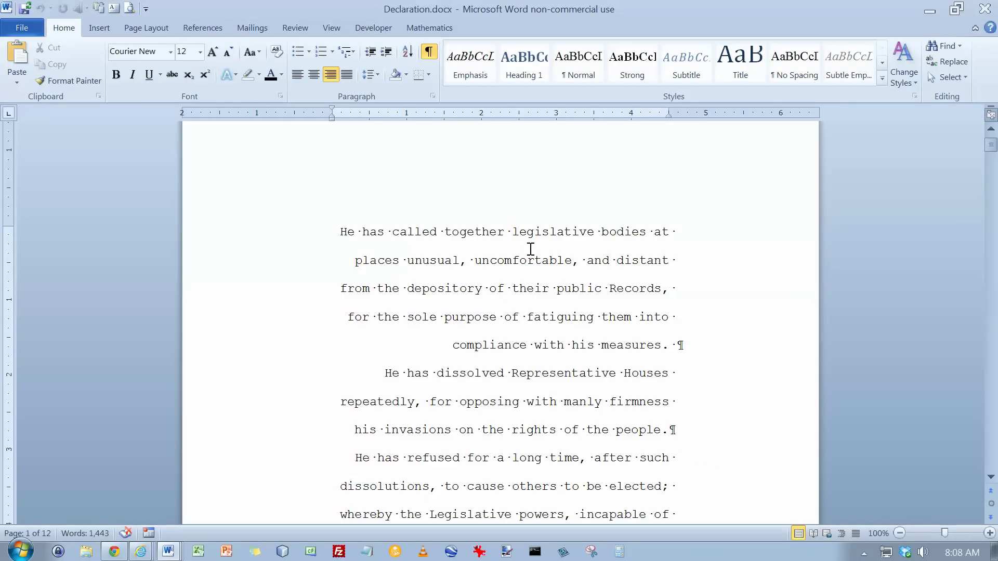
pyautogui.hotkey('alt', 'Tab')
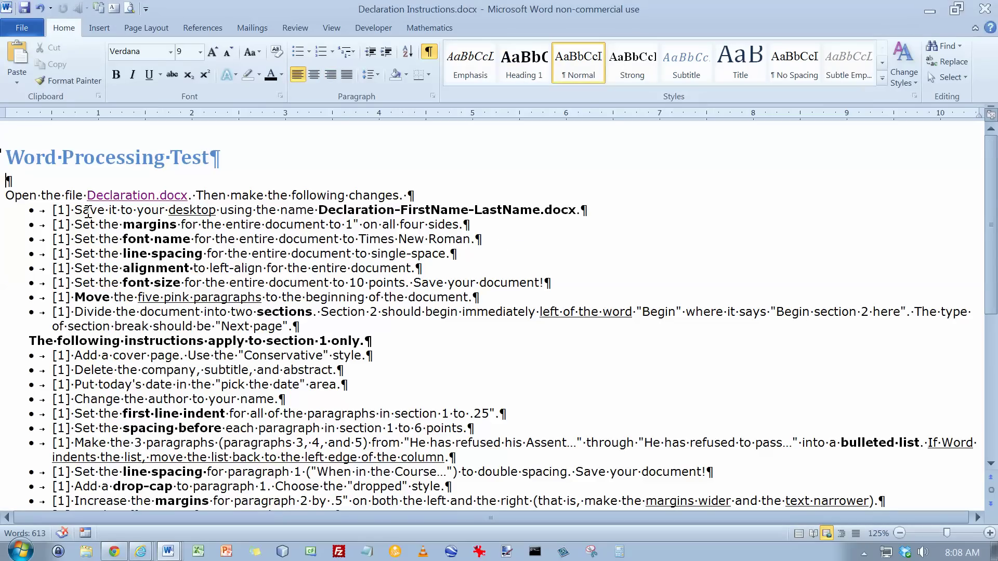
pyautogui.moveTo(53, 211); pyautogui.dragTo(630, 219)
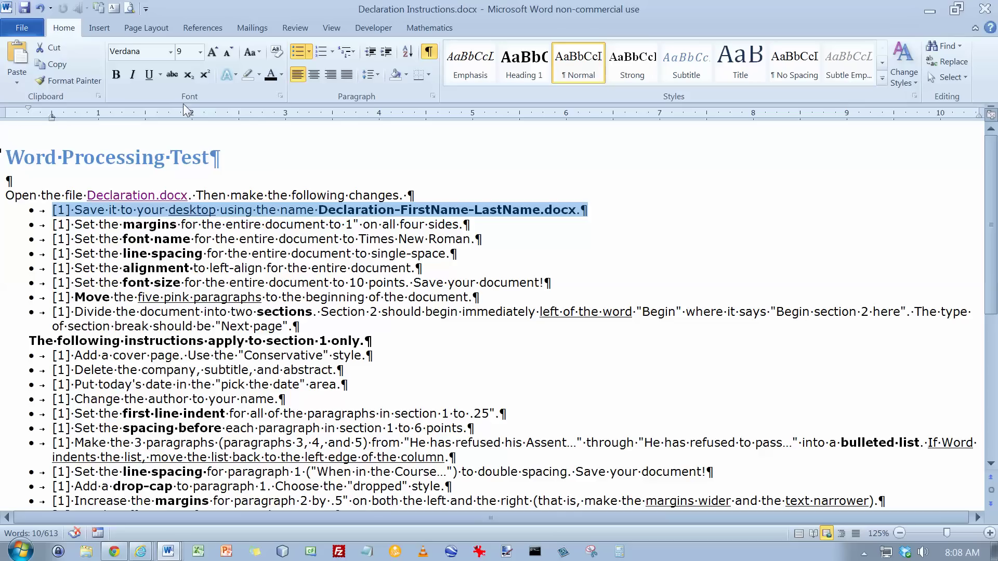
# Step: Save the declaration to the Desktop as 'Declaration-' followed by the author's first and last name
pyautogui.hotkey('alt', 'Tab')
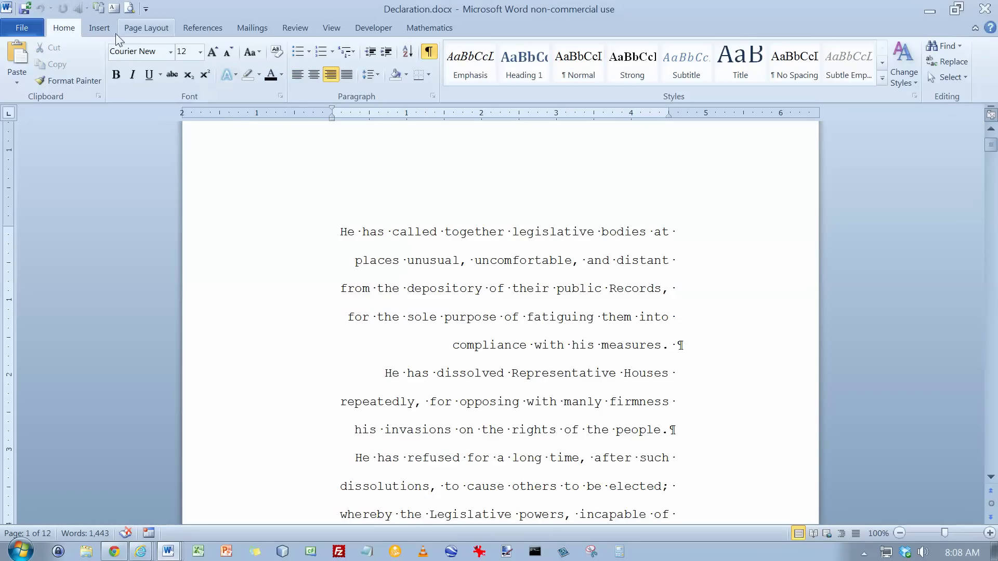
pyautogui.click(38, 27)
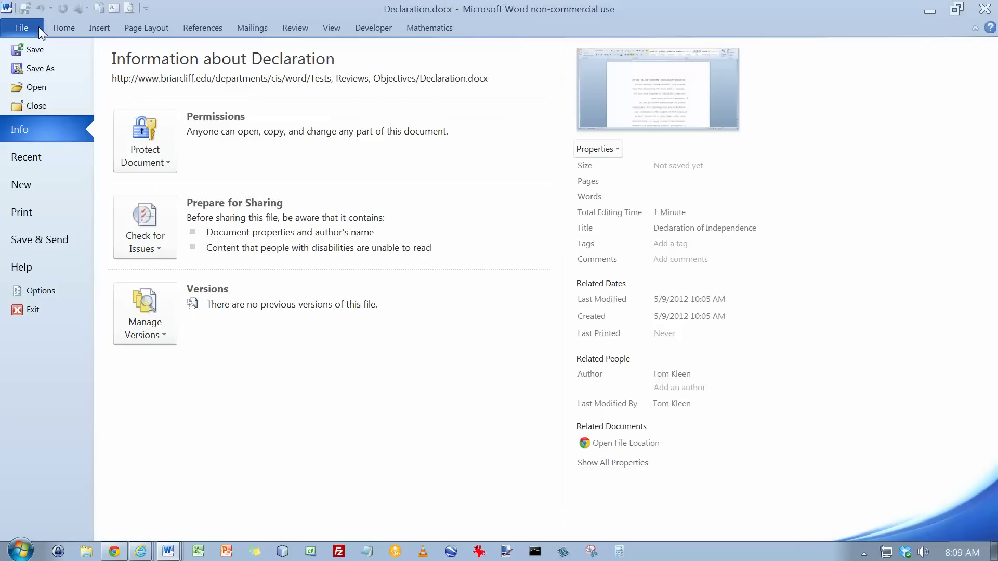
pyautogui.click(41, 67)
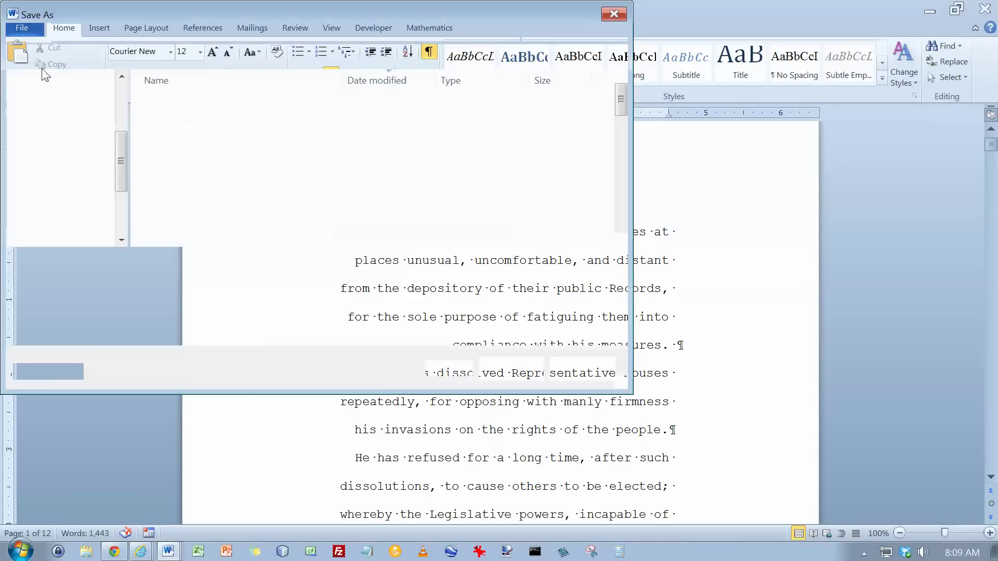
pyautogui.click(51, 149)
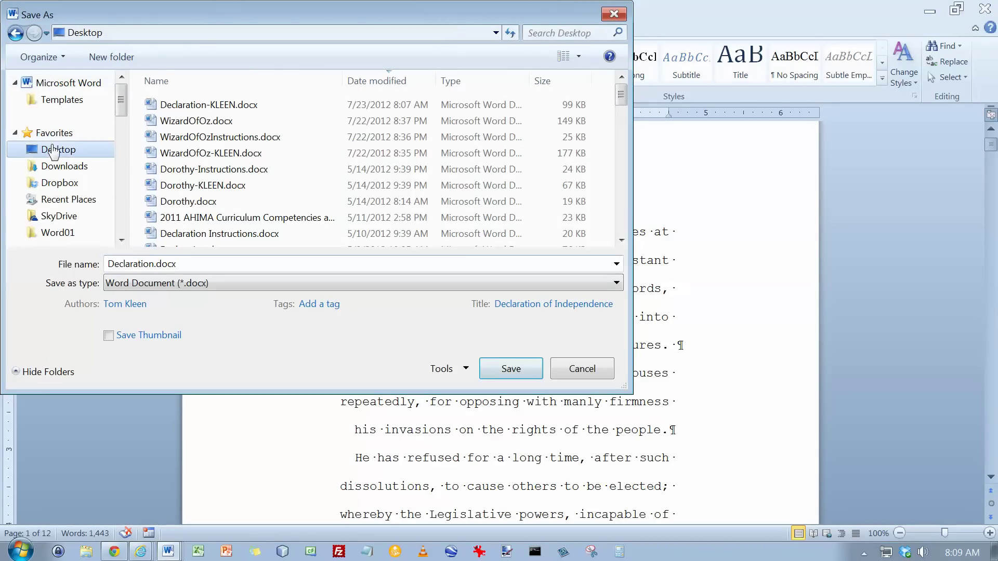
pyautogui.click(160, 267)
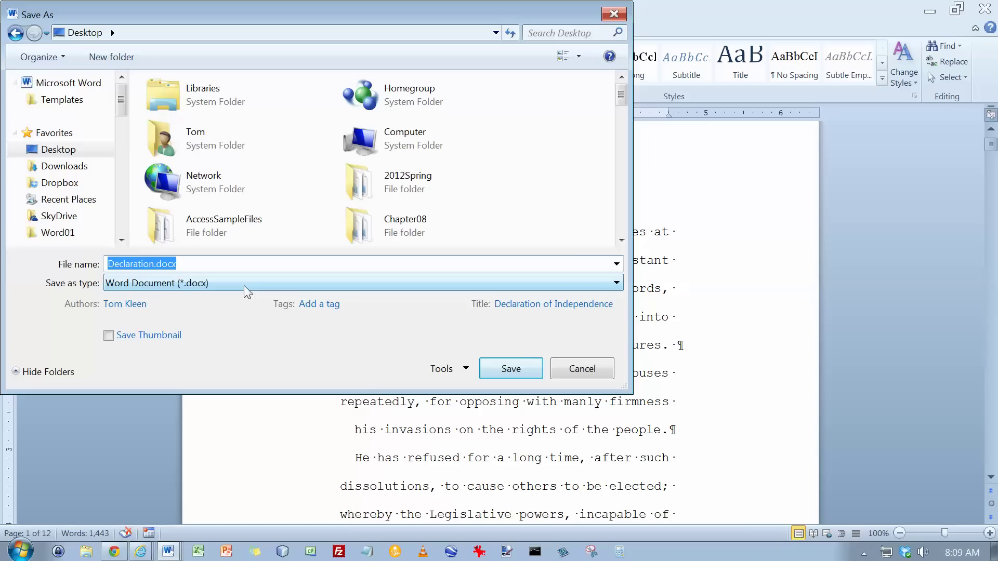
pyautogui.press('End')
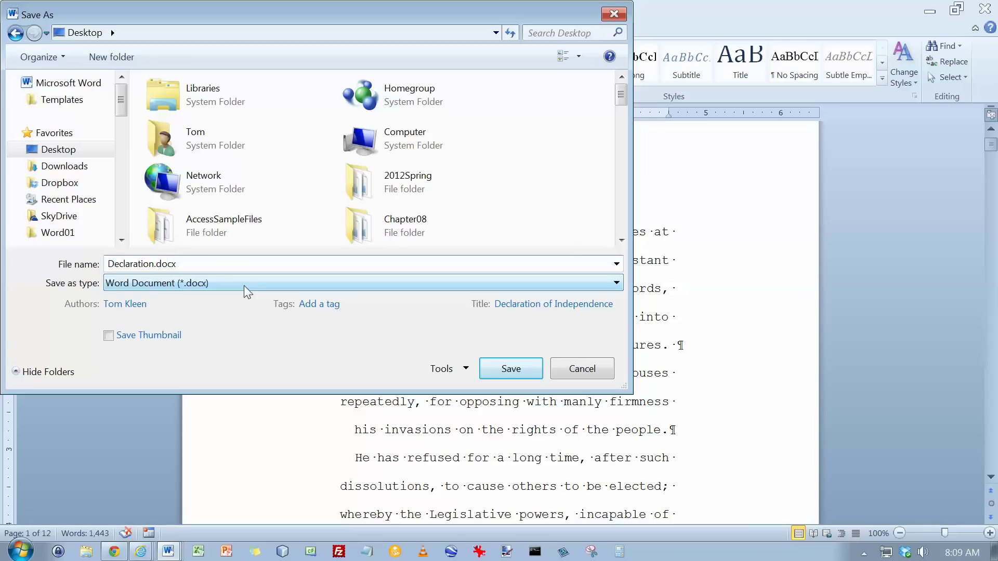
pyautogui.write('-Tom-Kleen')
pyautogui.press('Return')
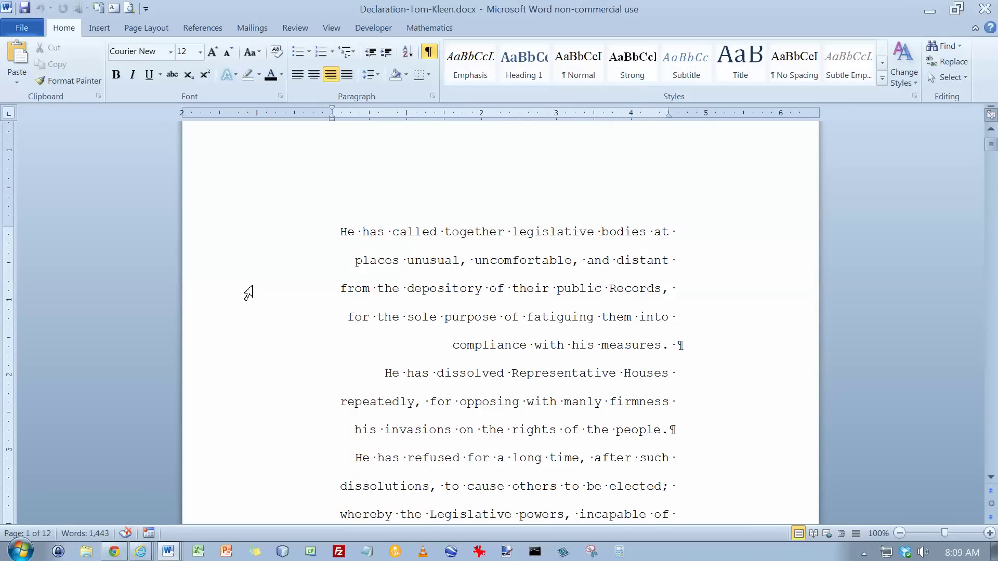
pyautogui.hotkey('alt', 'Tab')
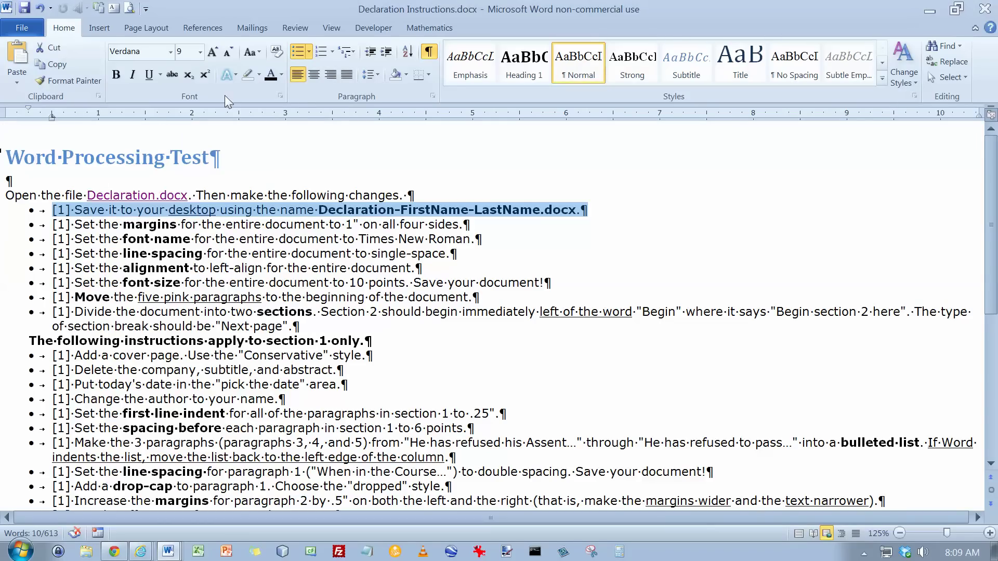
# Step: Strike through the first instruction and select the margins instruction line
pyautogui.click(172, 75)
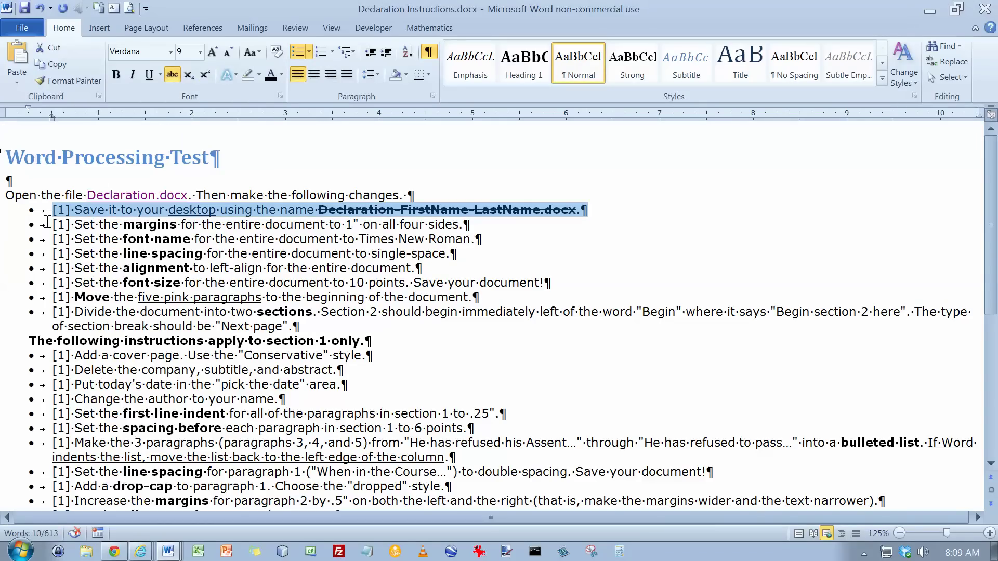
pyautogui.moveTo(52, 224); pyautogui.dragTo(512, 230)
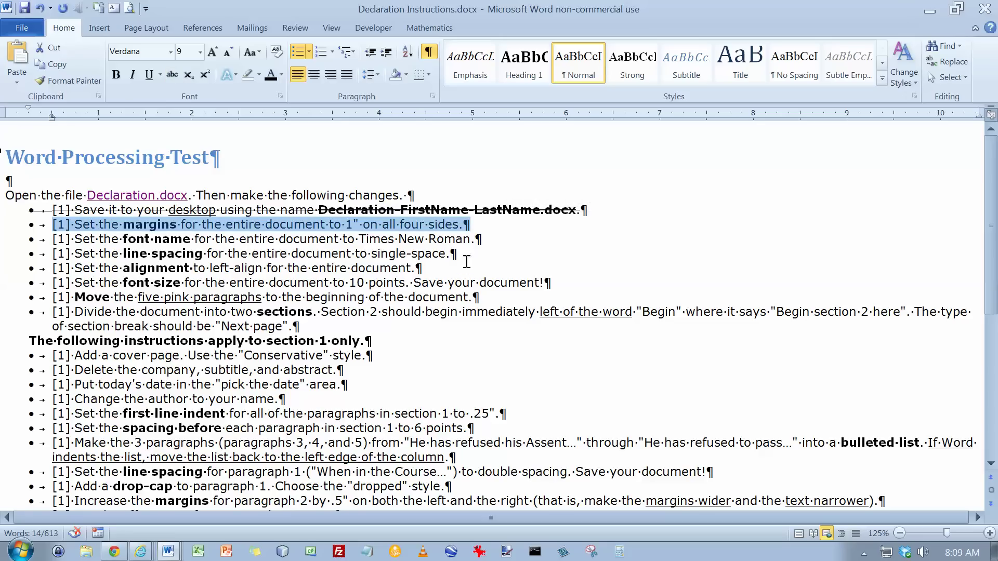
pyautogui.hotkey('alt', 'Tab')
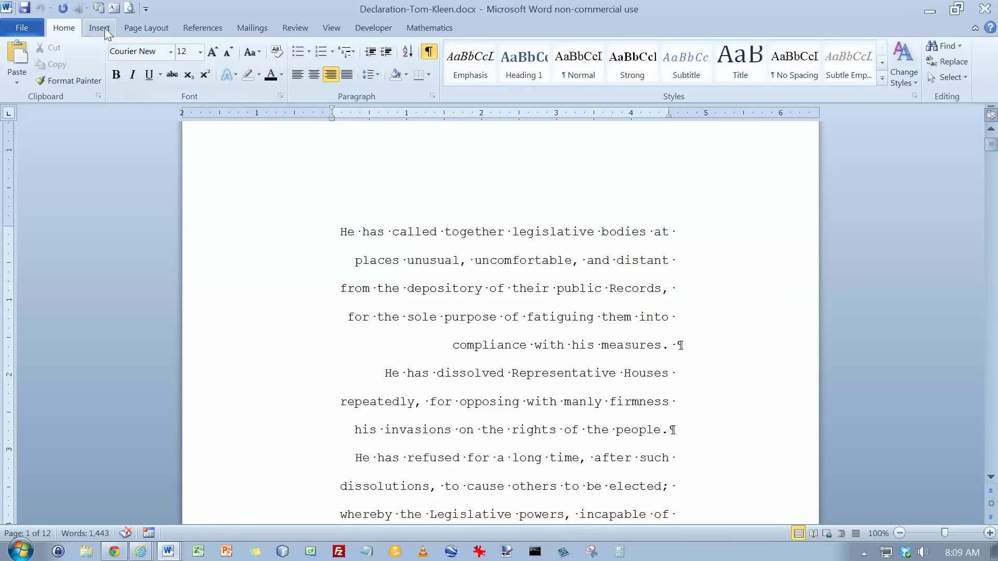
# Step: Apply Normal 1-inch margins to the declaration and select all its text
pyautogui.click(148, 30)
pyautogui.click(101, 68)
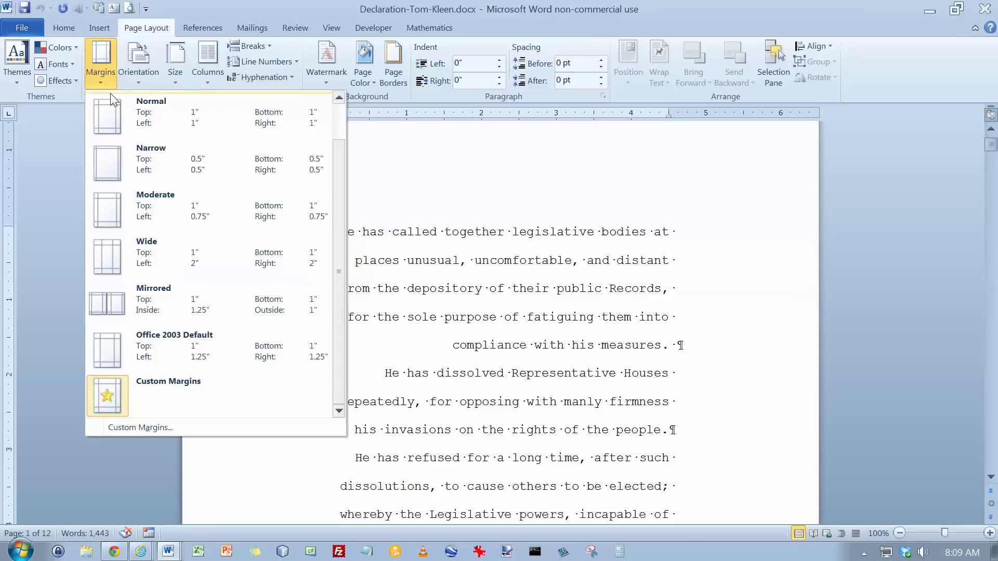
pyautogui.click(141, 117)
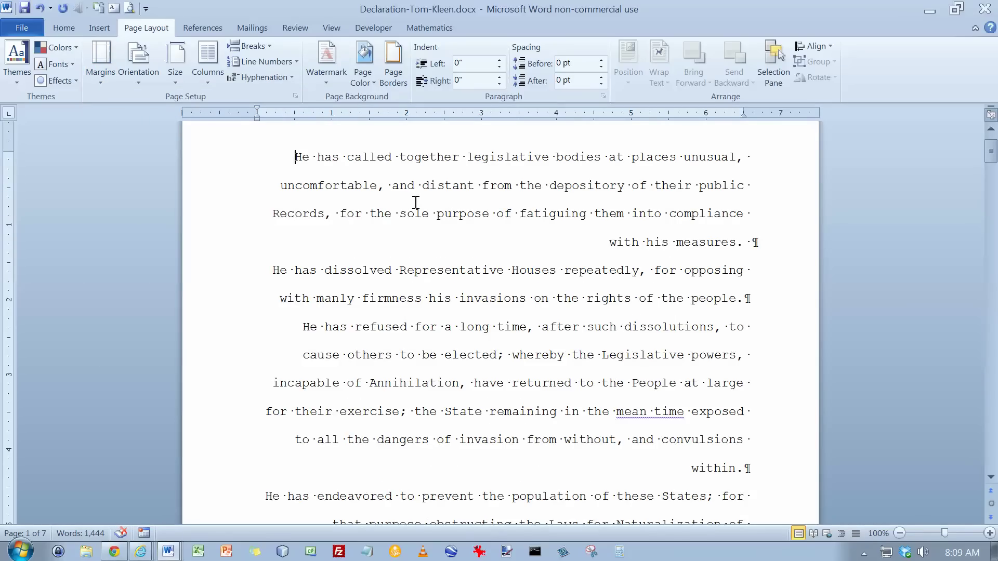
pyautogui.hotkey('ctrl', 'a')
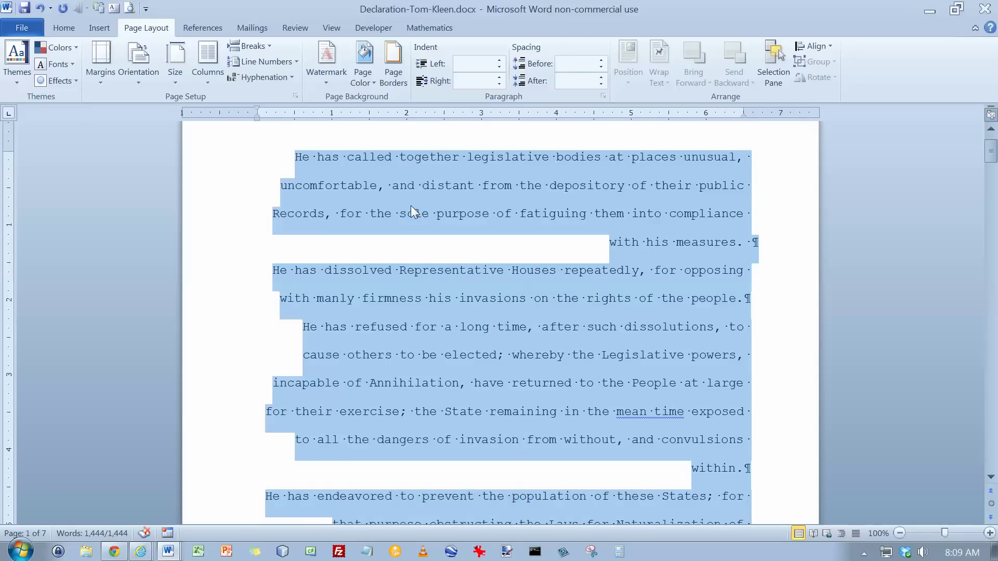
pyautogui.click(65, 29)
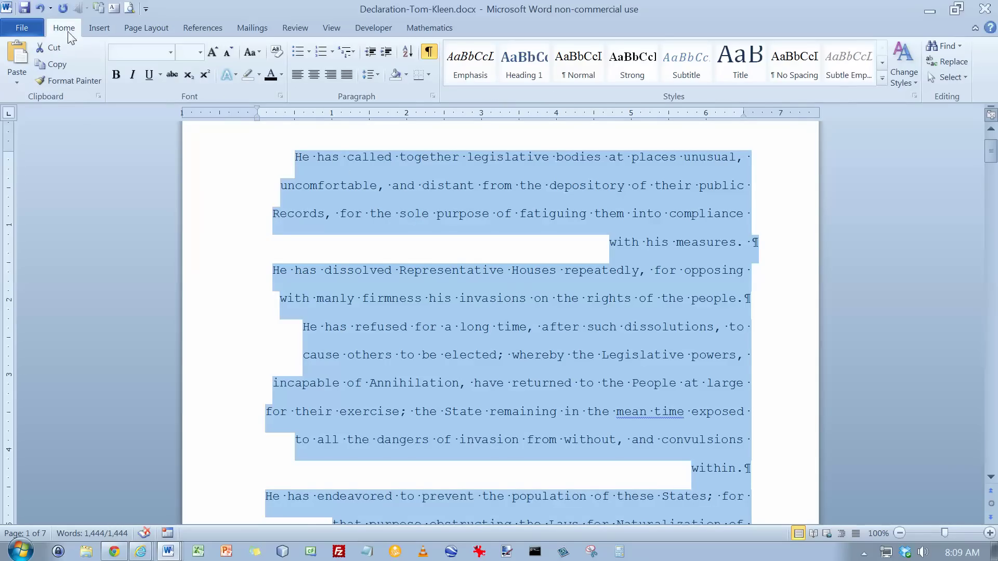
# Step: Make the whole declaration Times New Roman, single-spaced and left-aligned
pyautogui.click(169, 52)
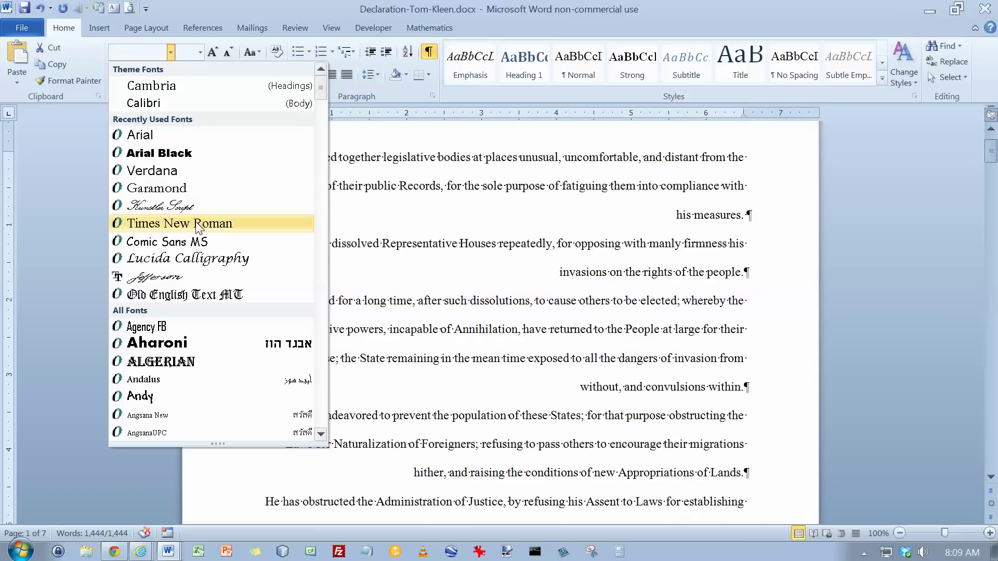
pyautogui.click(196, 223)
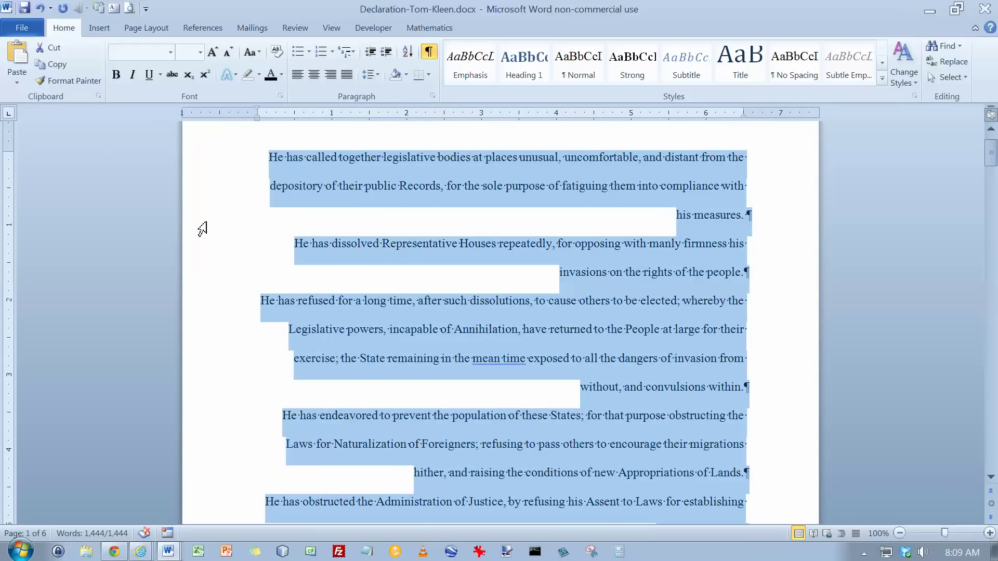
pyautogui.hotkey('alt', 'Tab')
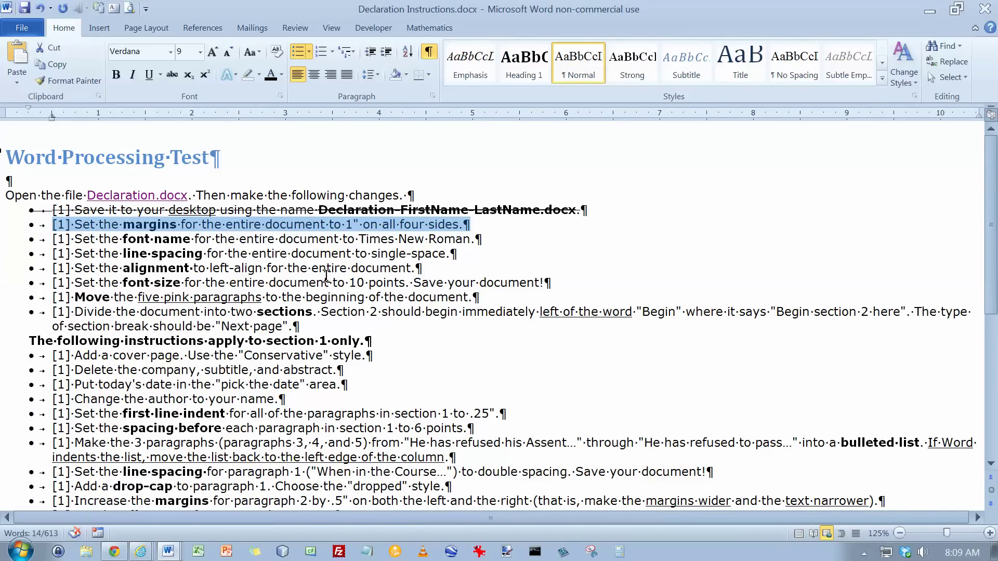
pyautogui.hotkey('alt', 'Tab')
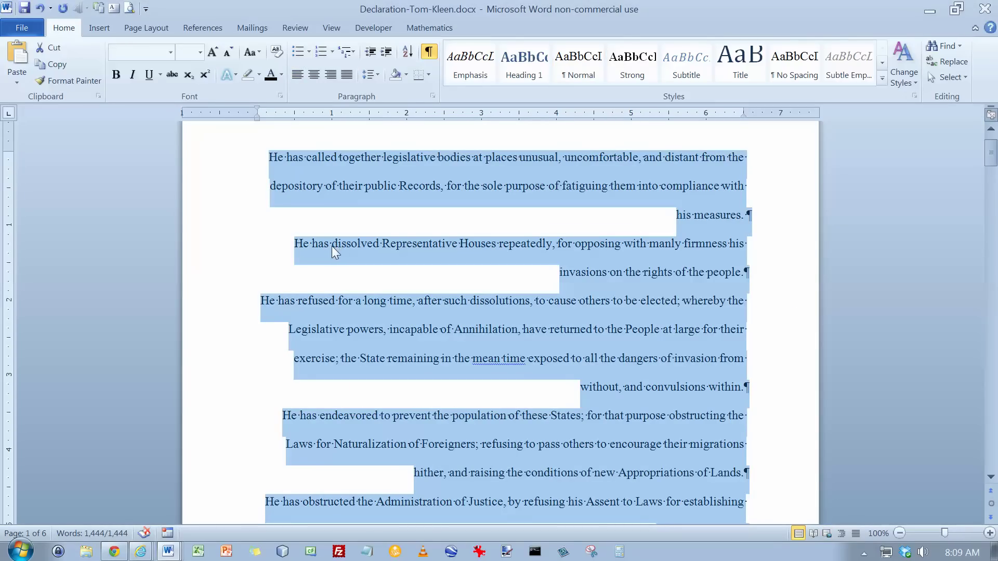
pyautogui.hotkey('ctrl', '1')
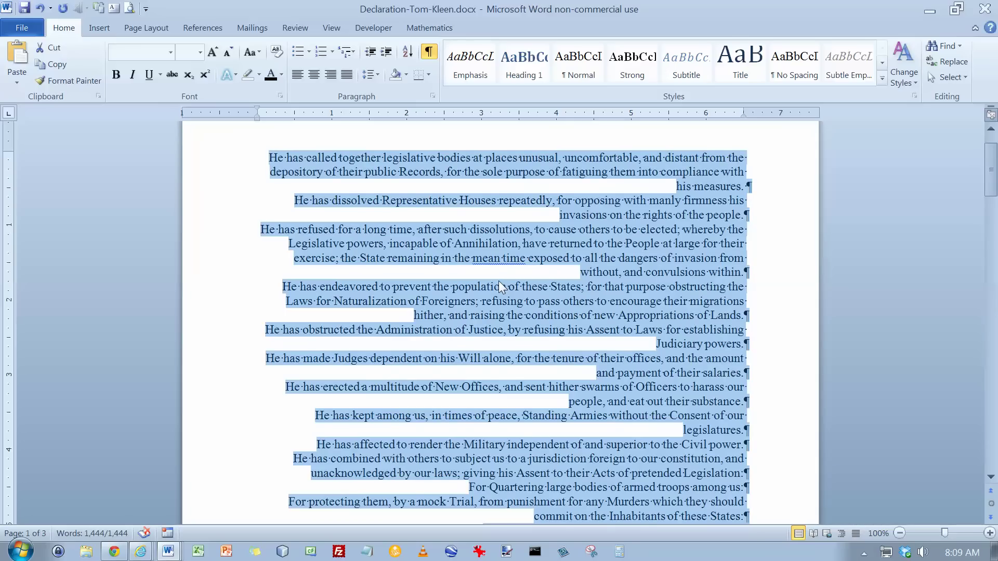
pyautogui.hotkey('ctrl', 'l')
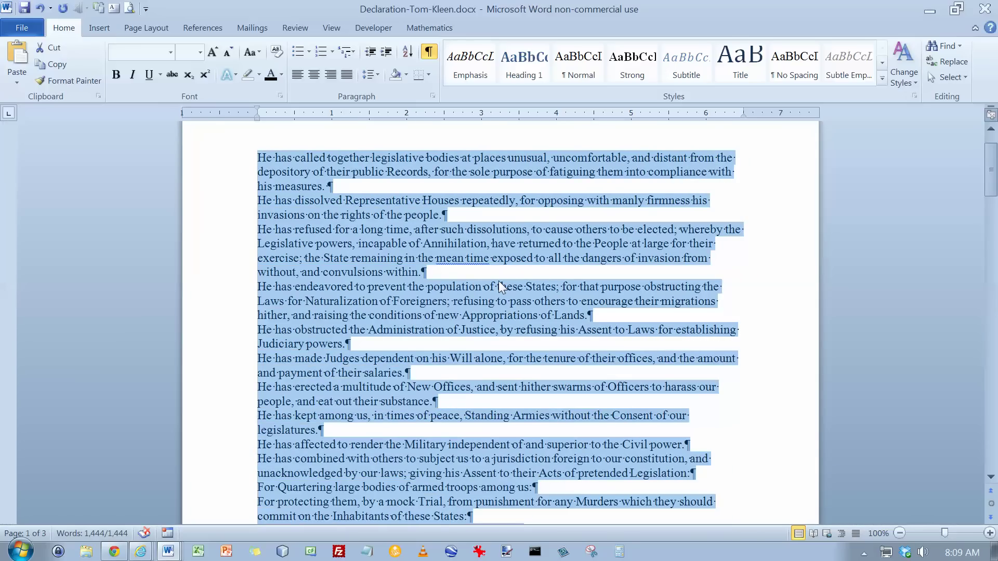
# Step: Strike through the margins, font, line spacing and alignment instructions
pyautogui.hotkey('alt', 'Tab')
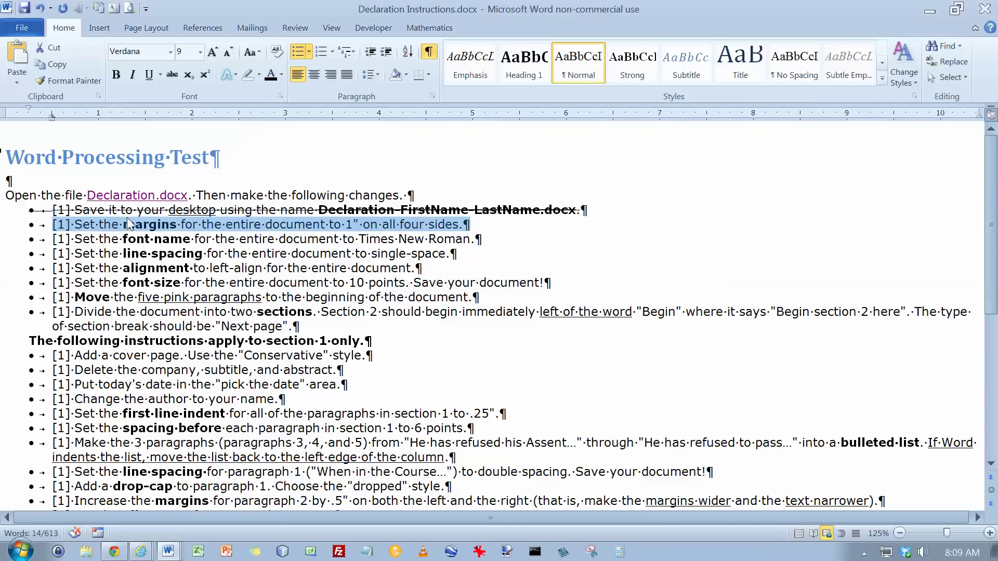
pyautogui.moveTo(53, 224); pyautogui.dragTo(454, 269)
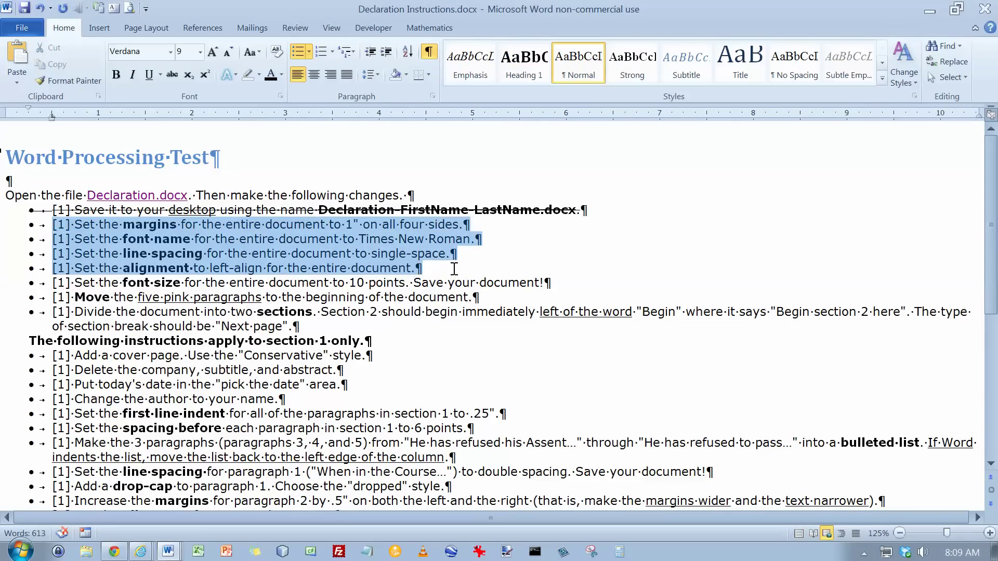
pyautogui.click(173, 75)
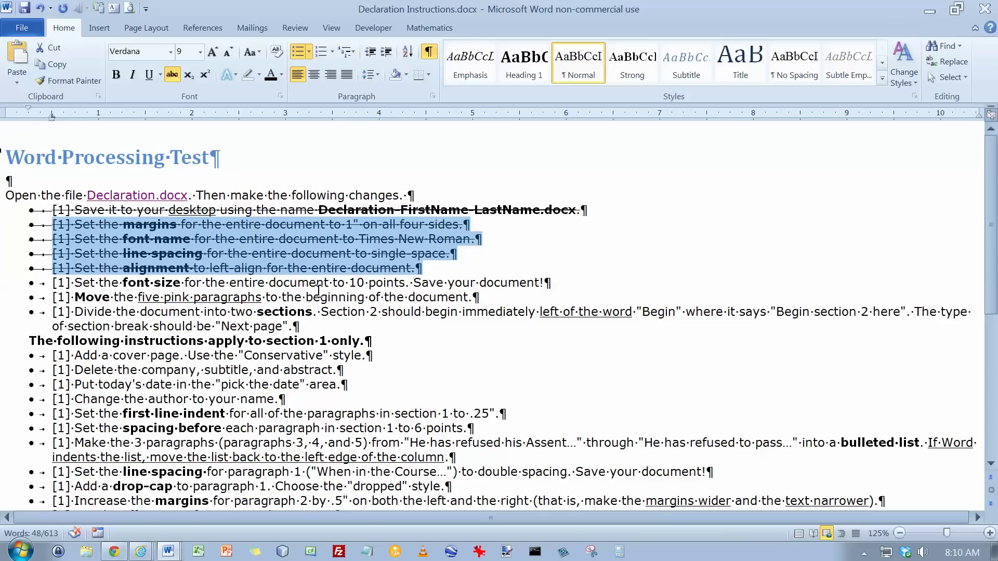
pyautogui.hotkey('alt', 'Tab')
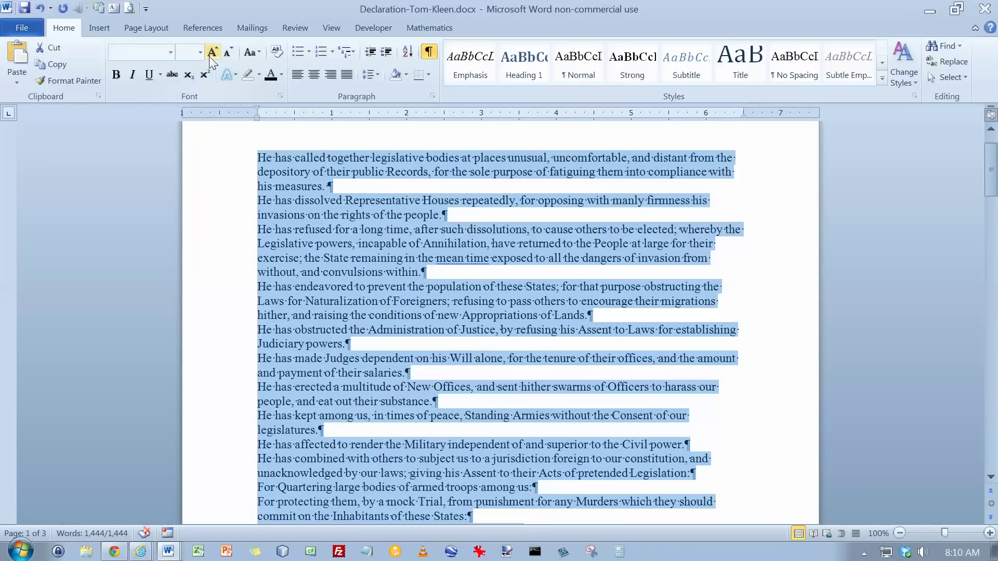
# Step: Set all declaration text to 10 point and move the five pink paragraphs to the top
pyautogui.click(200, 52)
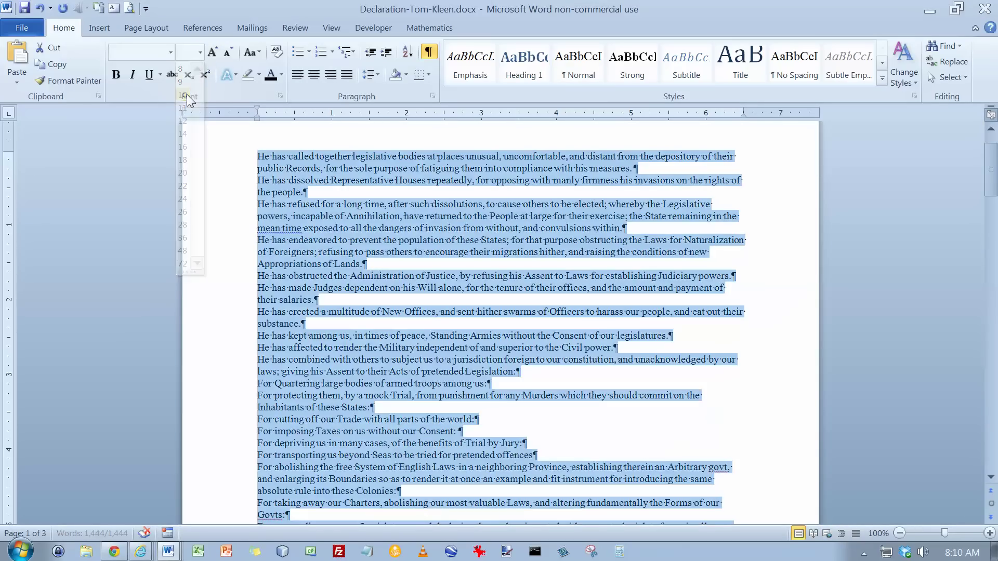
pyautogui.click(186, 94)
pyautogui.hotkey('ctrl', 'End')
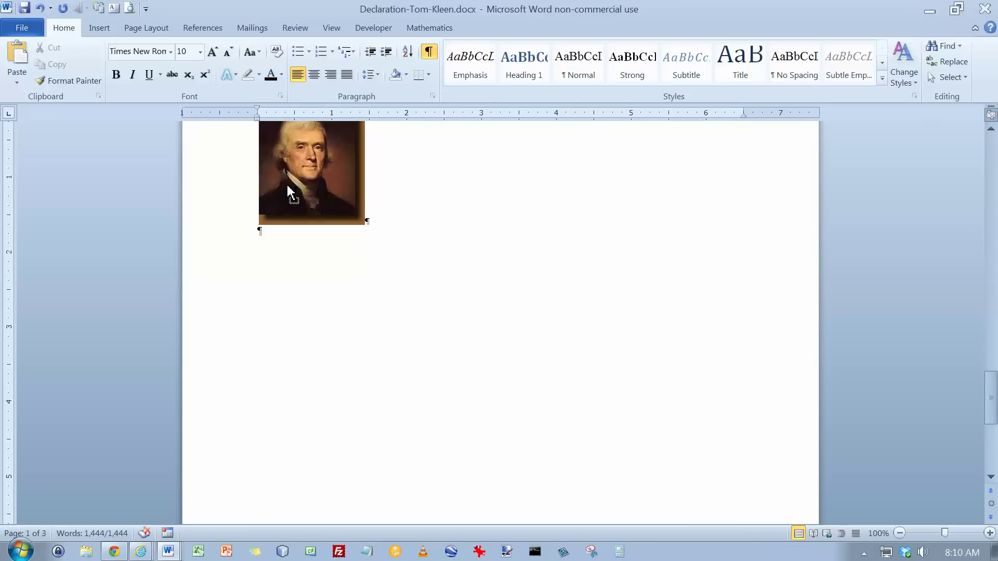
pyautogui.scroll(15, 522, 197)
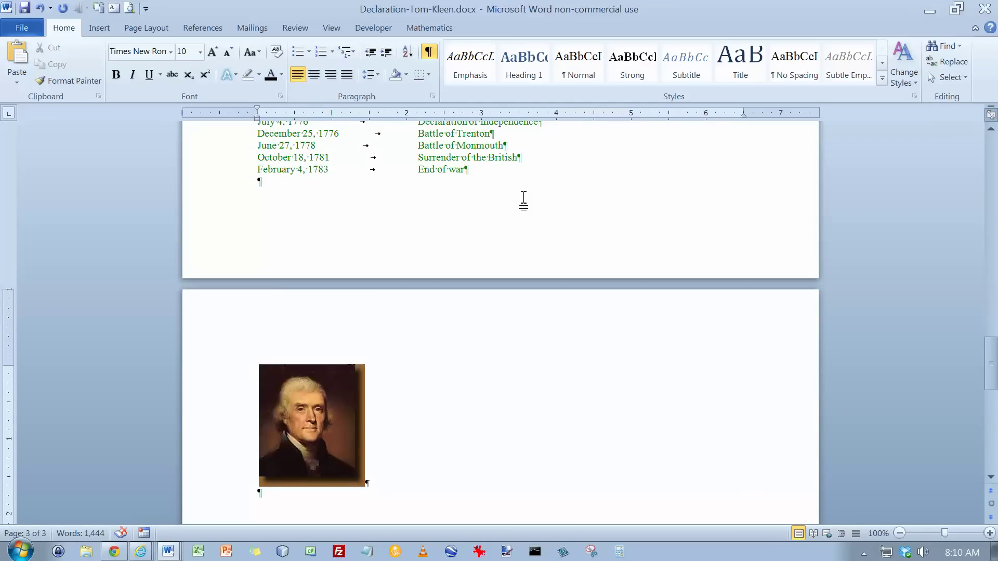
pyautogui.scroll(4, 524, 199)
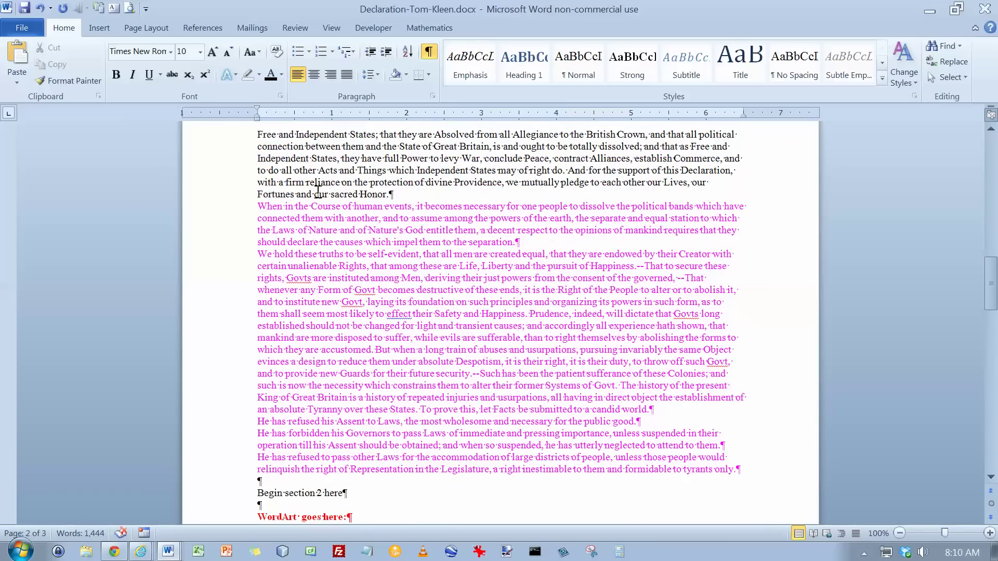
pyautogui.moveTo(257, 206); pyautogui.dragTo(796, 470)
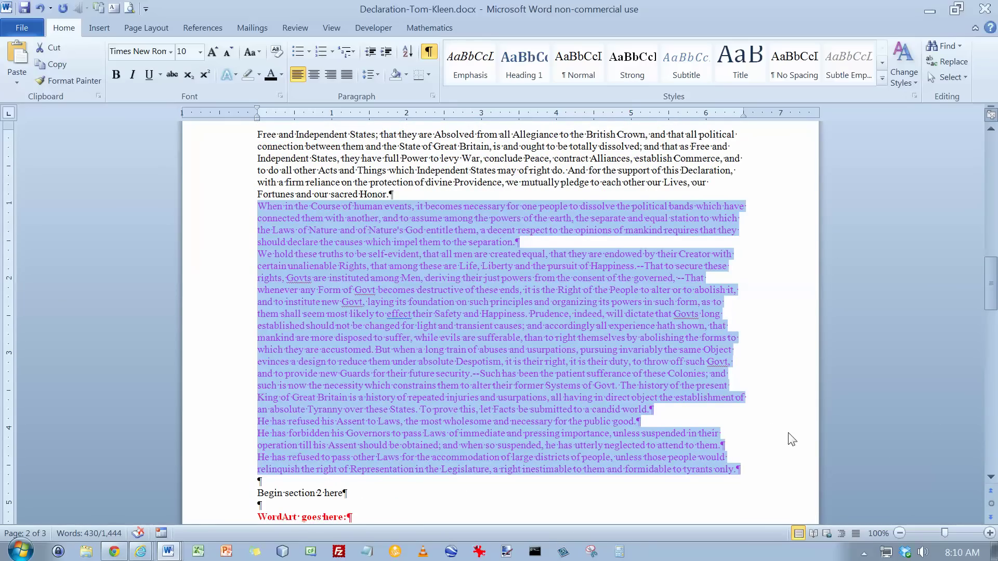
pyautogui.press('Delete')
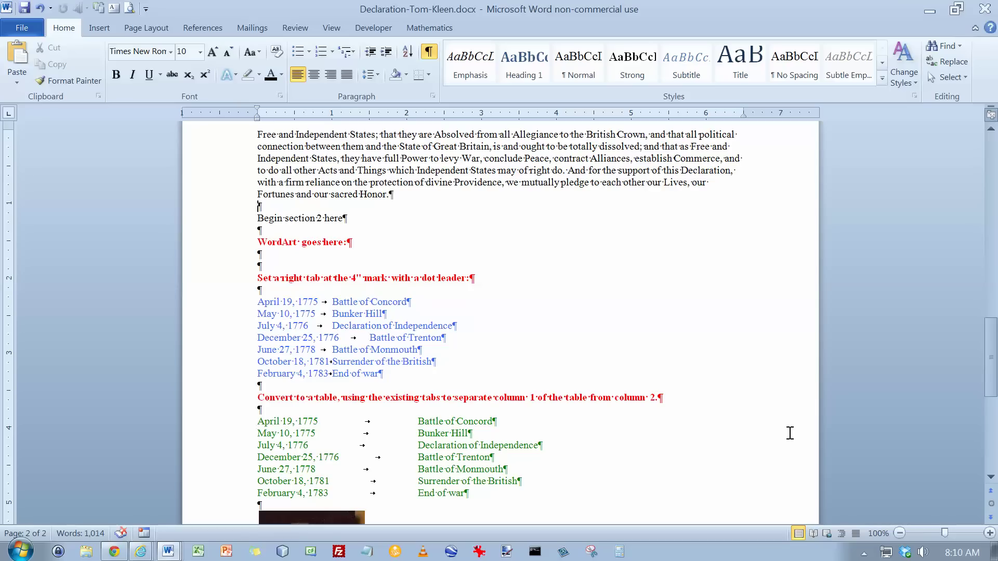
pyautogui.hotkey('ctrl', 'pageup')
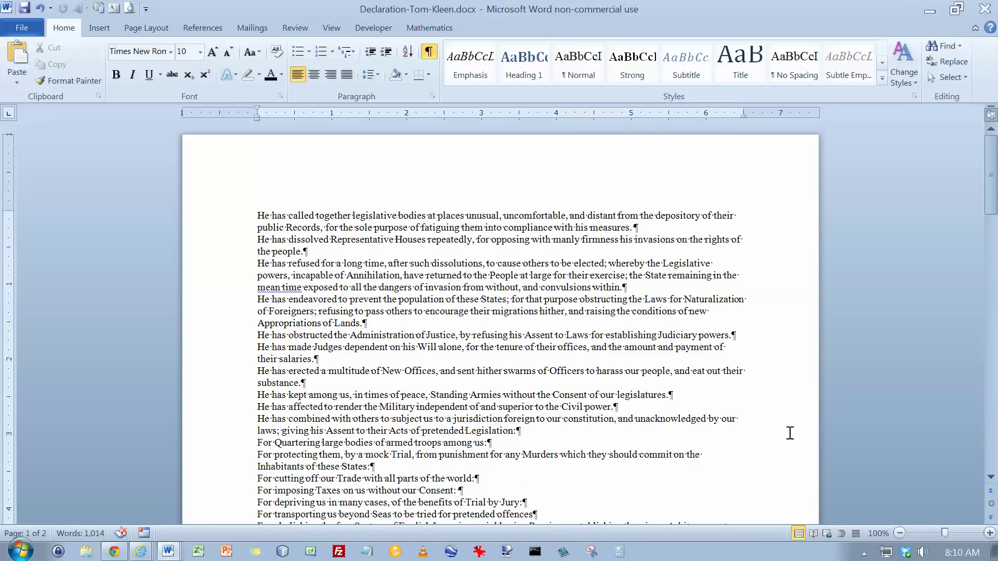
pyautogui.hotkey('ctrl', 'v')
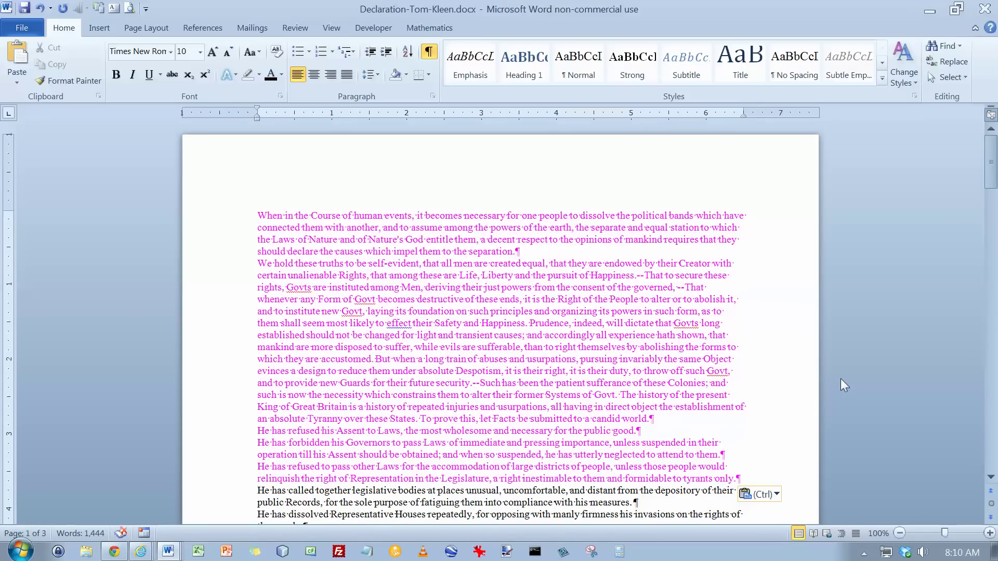
pyautogui.hotkey('alt', 'Tab')
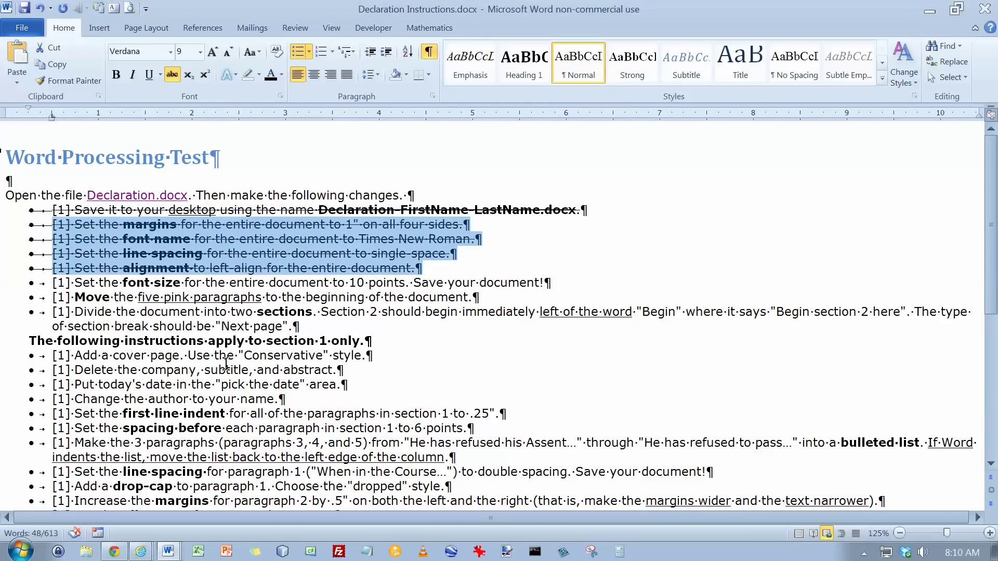
# Step: Strike through the font size and Move instructions, then search the declaration for 'section 2'
pyautogui.moveTo(53, 282); pyautogui.dragTo(598, 297)
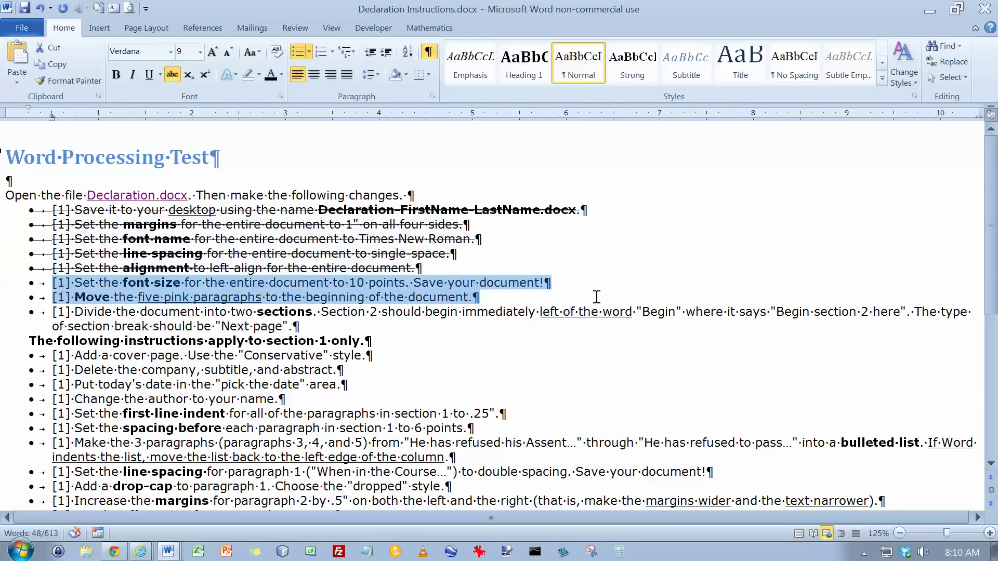
pyautogui.click(173, 75)
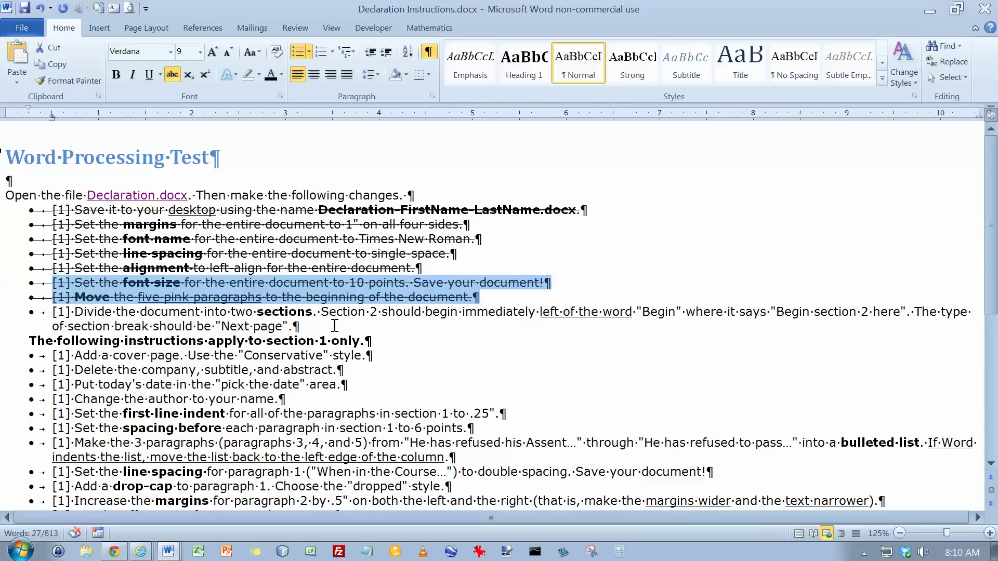
pyautogui.hotkey('alt', 'Tab')
pyautogui.hotkey('ctrl', 'f')
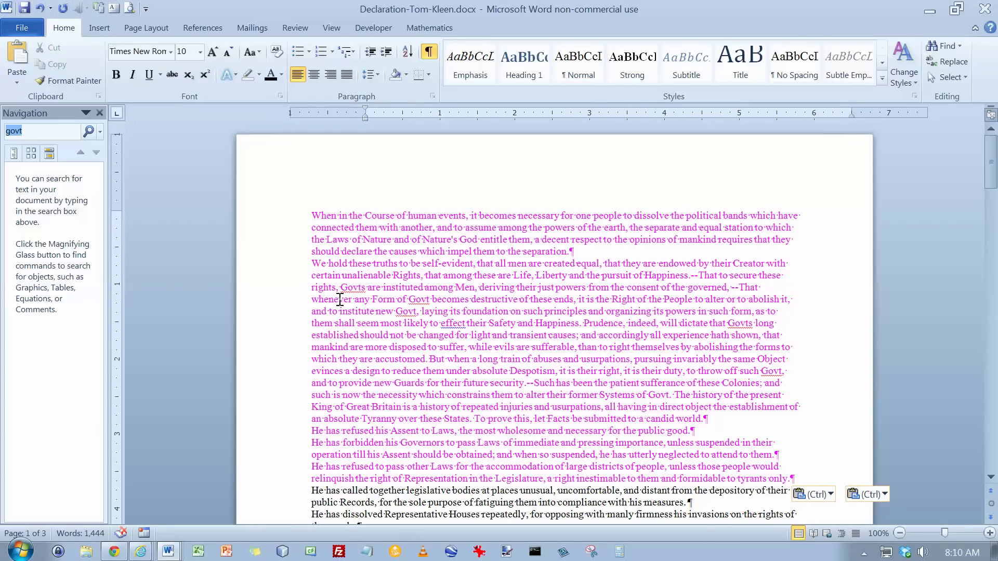
pyautogui.write('govt')
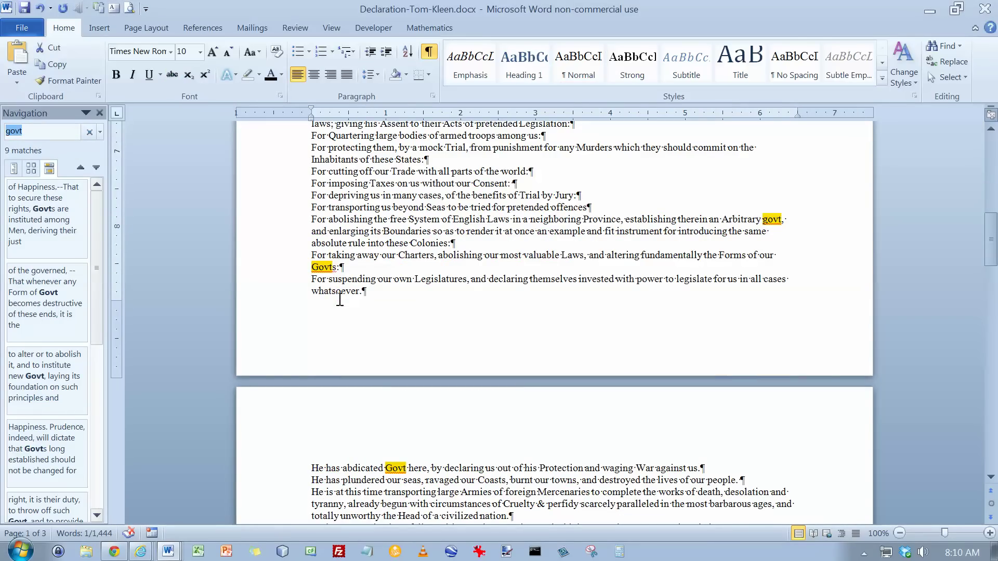
pyautogui.write('section 2')
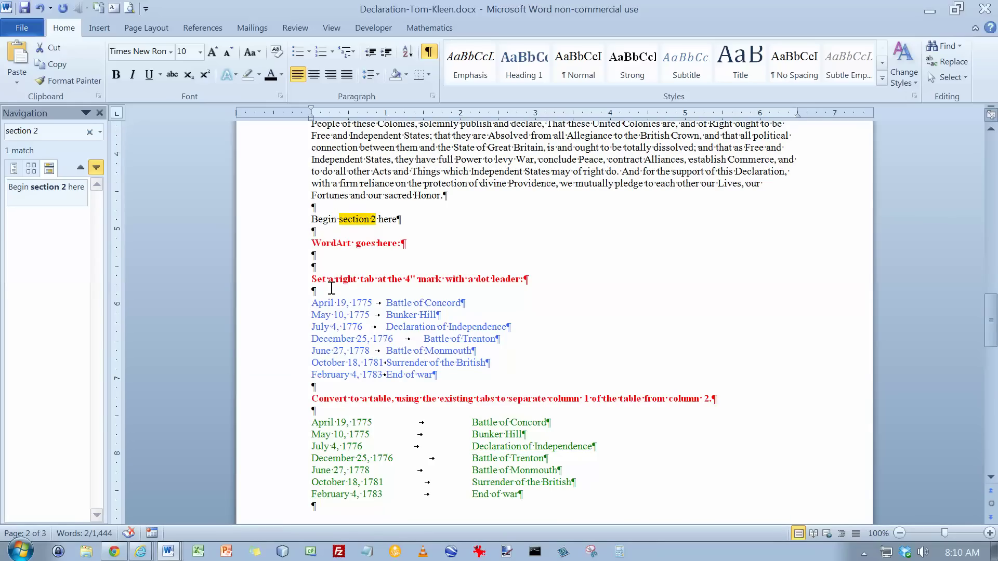
# Step: Insert a Next Page section break before 'Begin section 2 here'
pyautogui.click(312, 219)
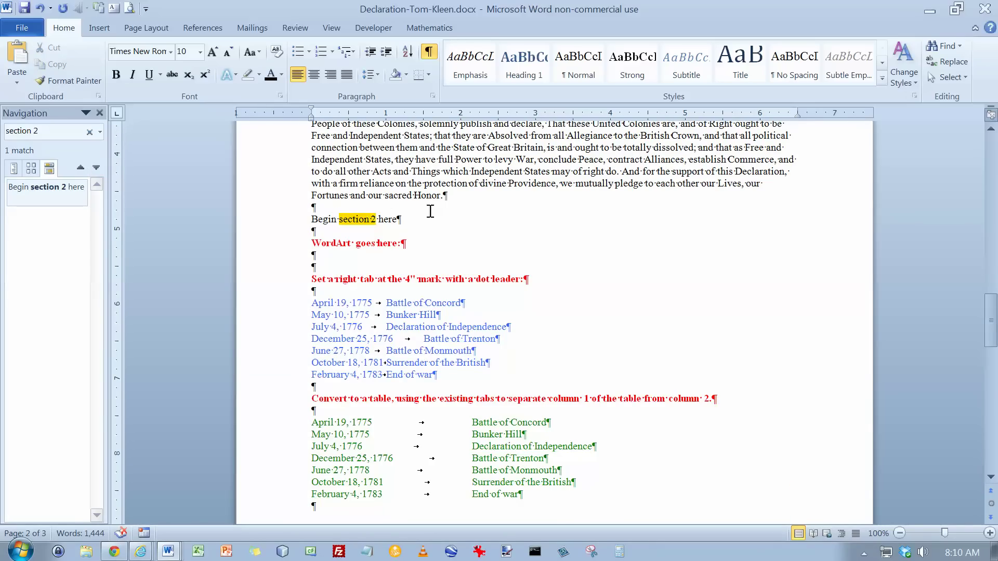
pyautogui.click(104, 30)
pyautogui.click(147, 27)
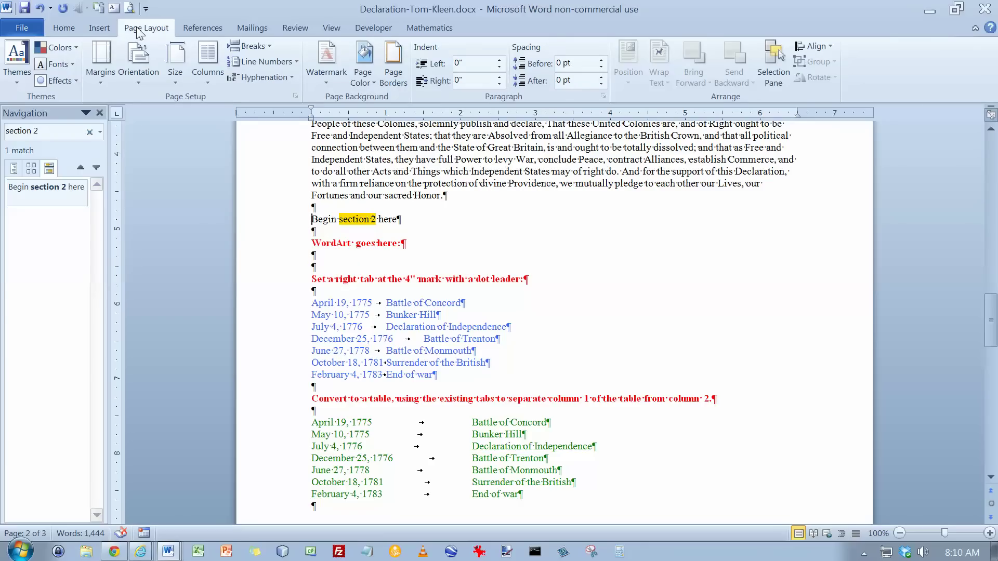
pyautogui.click(269, 46)
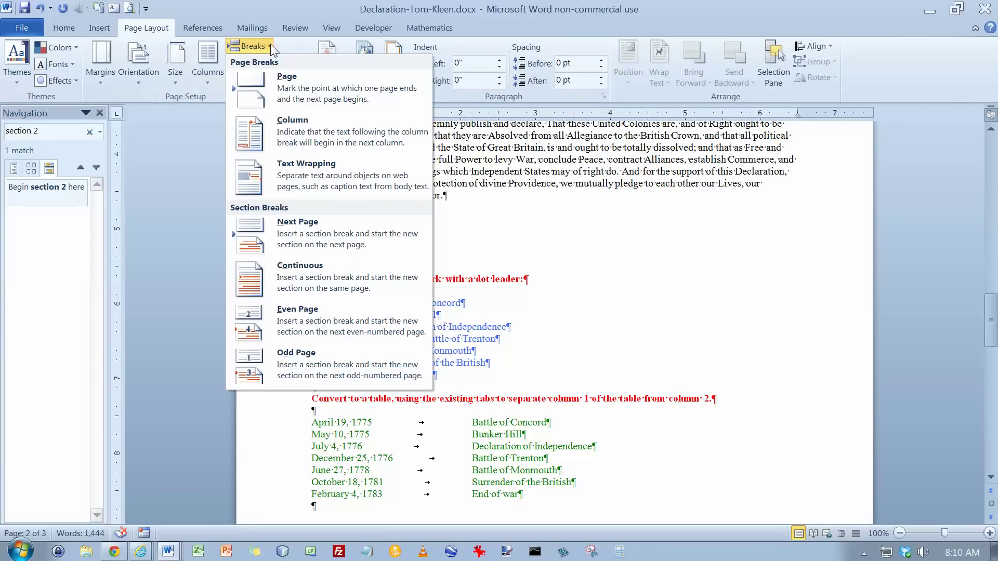
pyautogui.click(304, 229)
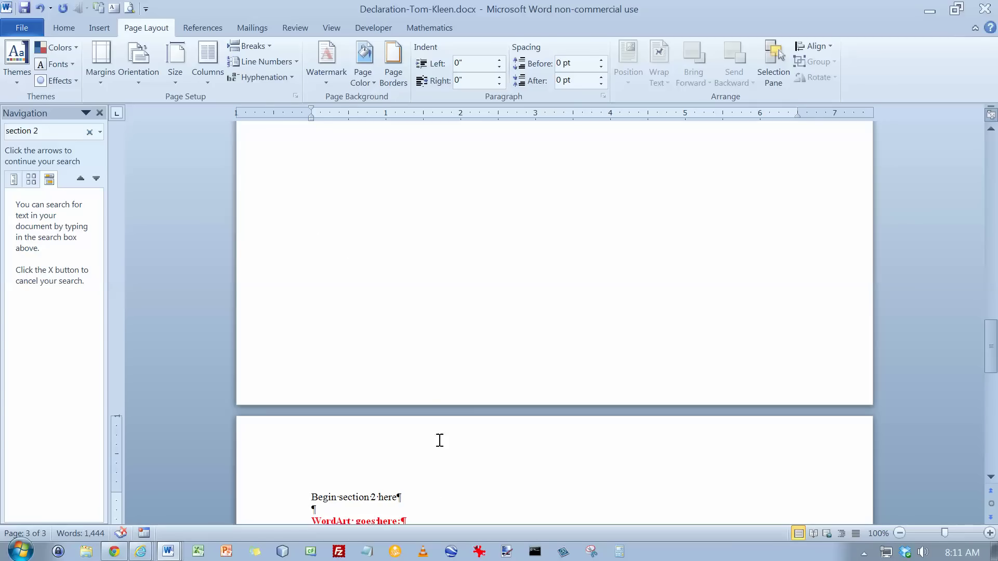
pyautogui.scroll(10, 439, 440)
pyautogui.click(439, 298)
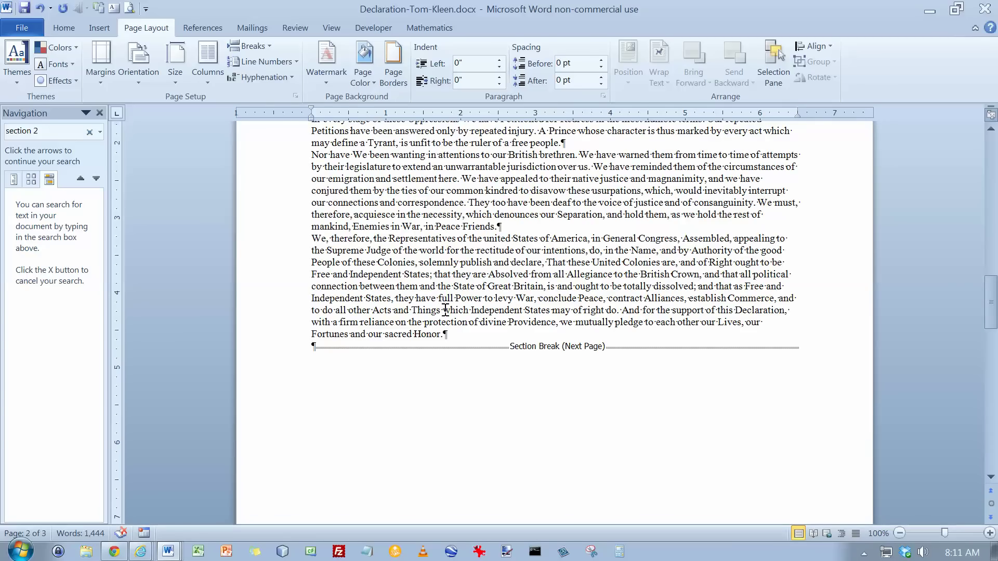
# Step: Strike through the 'Divide the document' instruction
pyautogui.hotkey('alt', 'Tab')
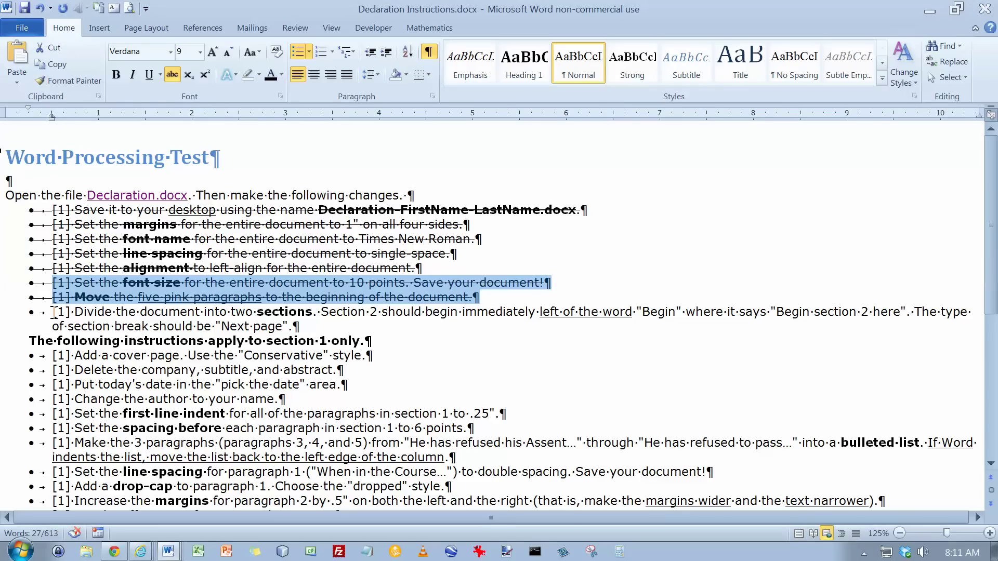
pyautogui.moveTo(53, 312); pyautogui.dragTo(331, 325)
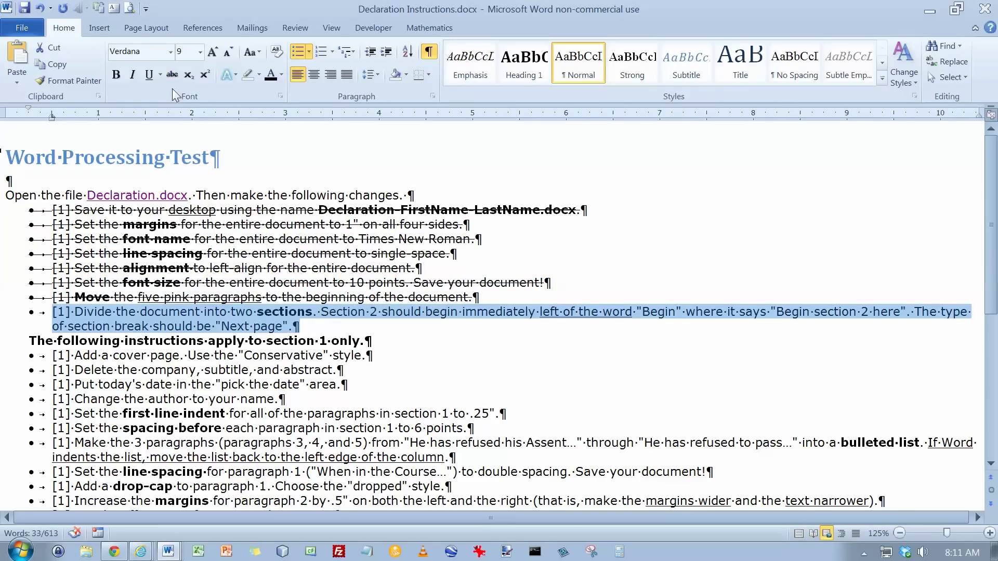
pyautogui.click(172, 74)
pyautogui.click(244, 366)
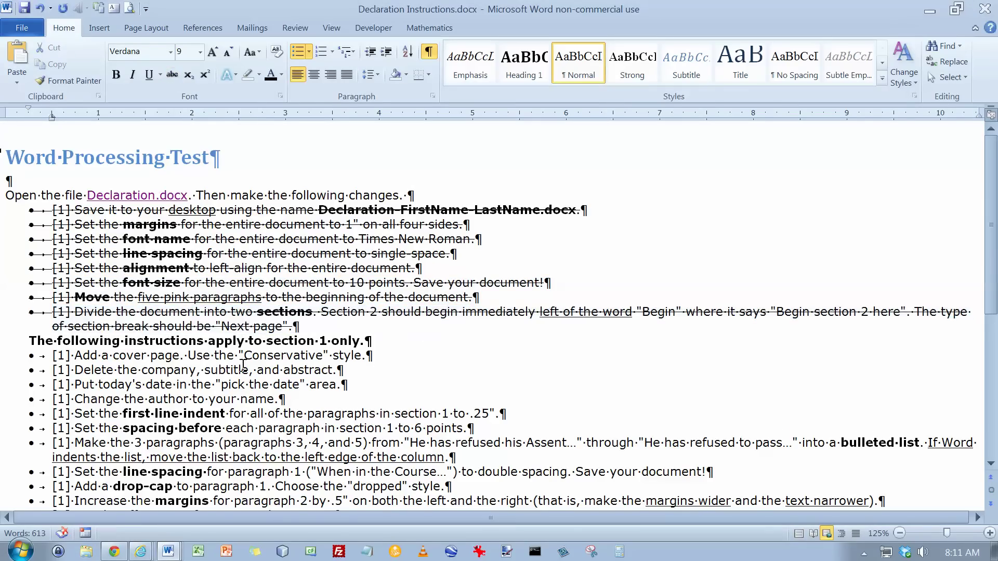
pyautogui.scroll(-4, 243, 366)
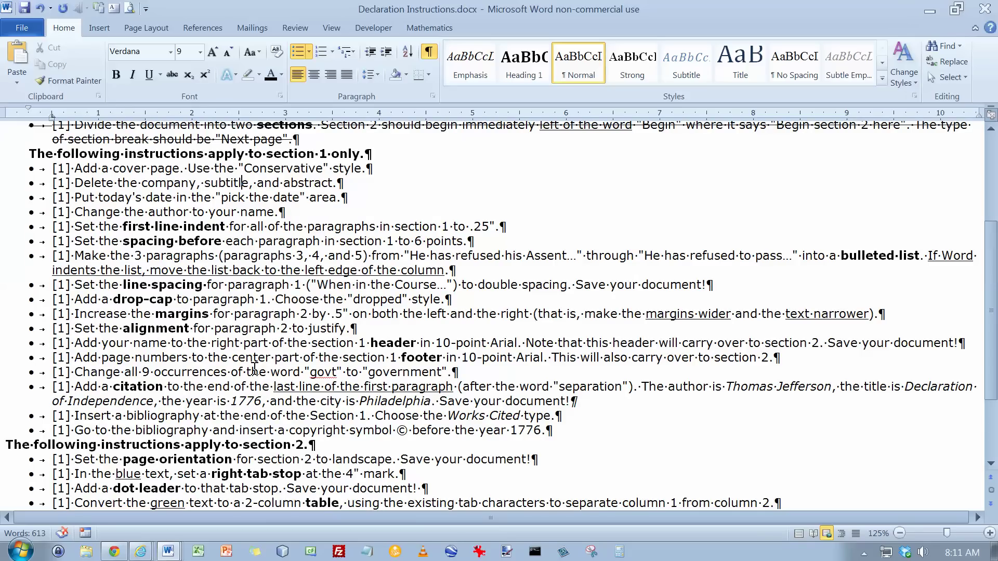
pyautogui.scroll(1, 255, 368)
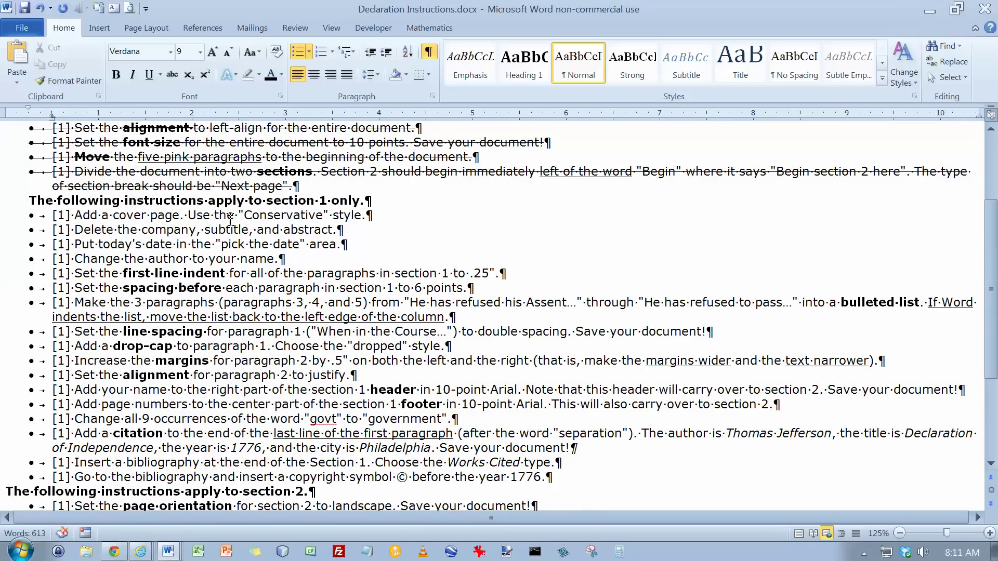
pyautogui.hotkey('alt', 'Tab')
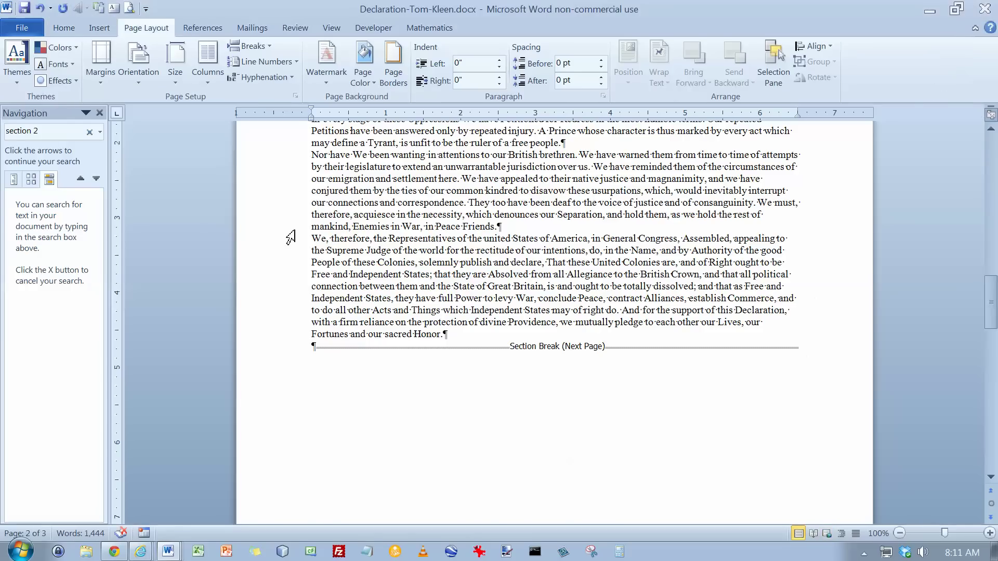
# Step: Insert the Conservative cover page at the start of the declaration
pyautogui.hotkey('ctrl', 'Home')
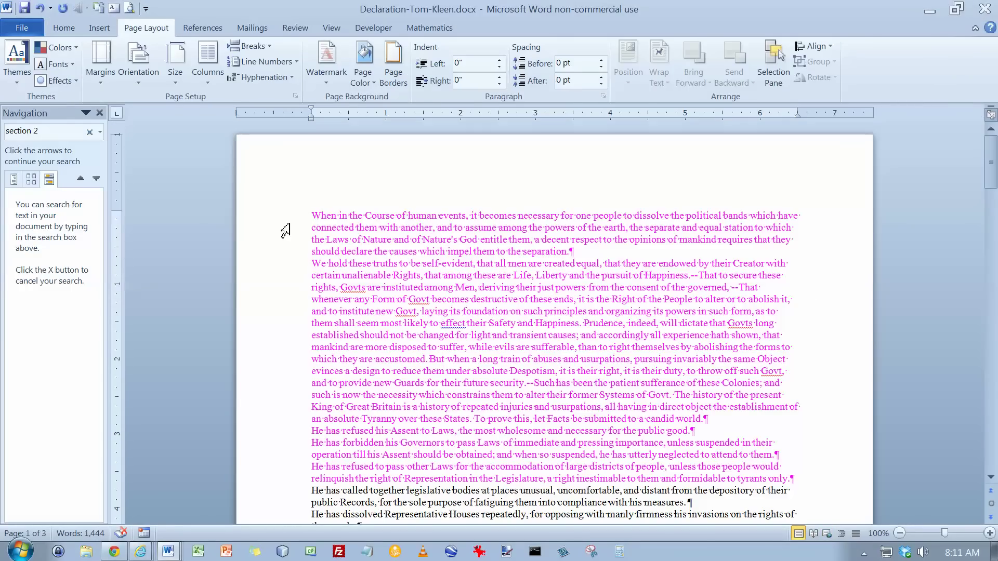
pyautogui.click(106, 31)
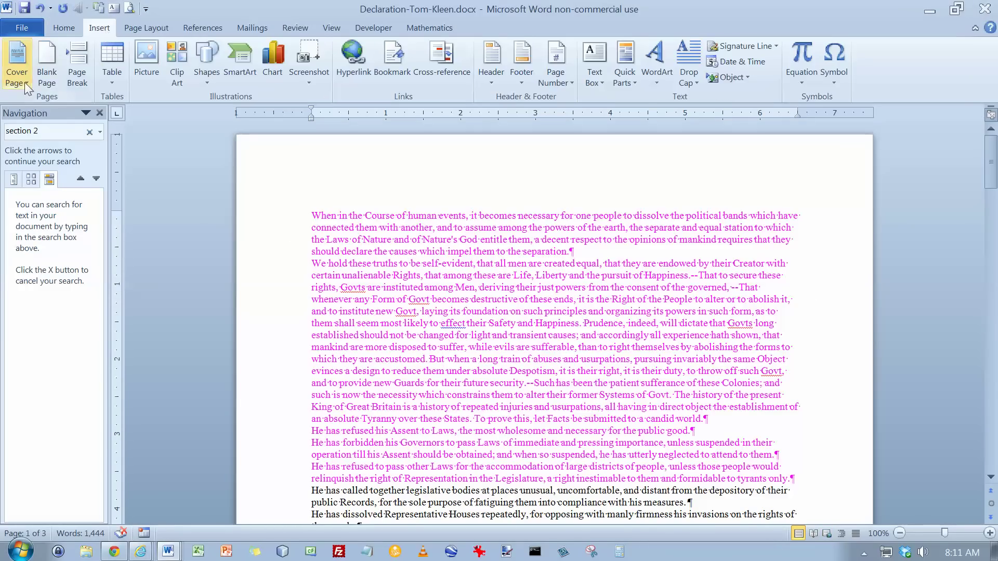
pyautogui.click(24, 82)
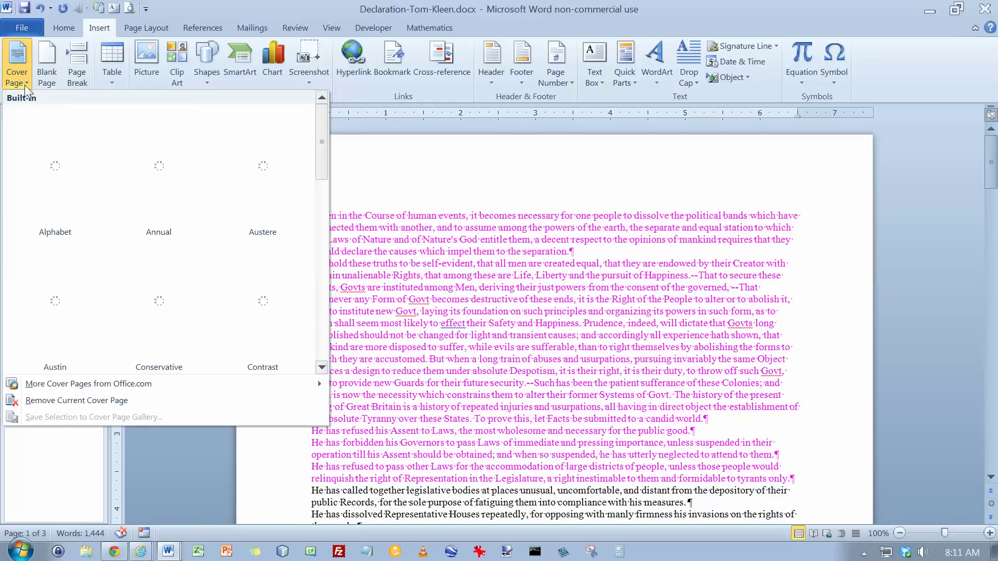
pyautogui.click(160, 305)
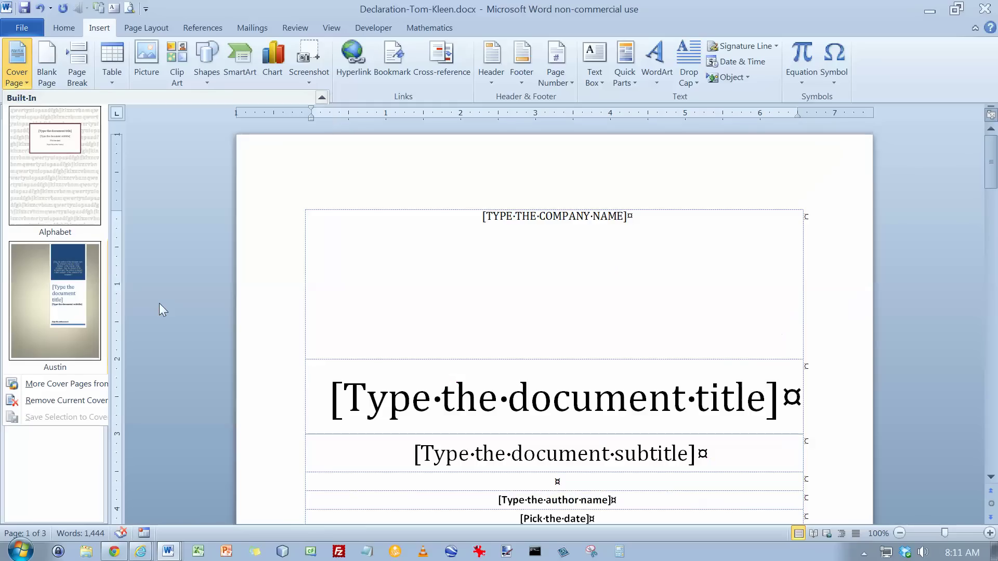
pyautogui.hotkey('alt', 'Tab')
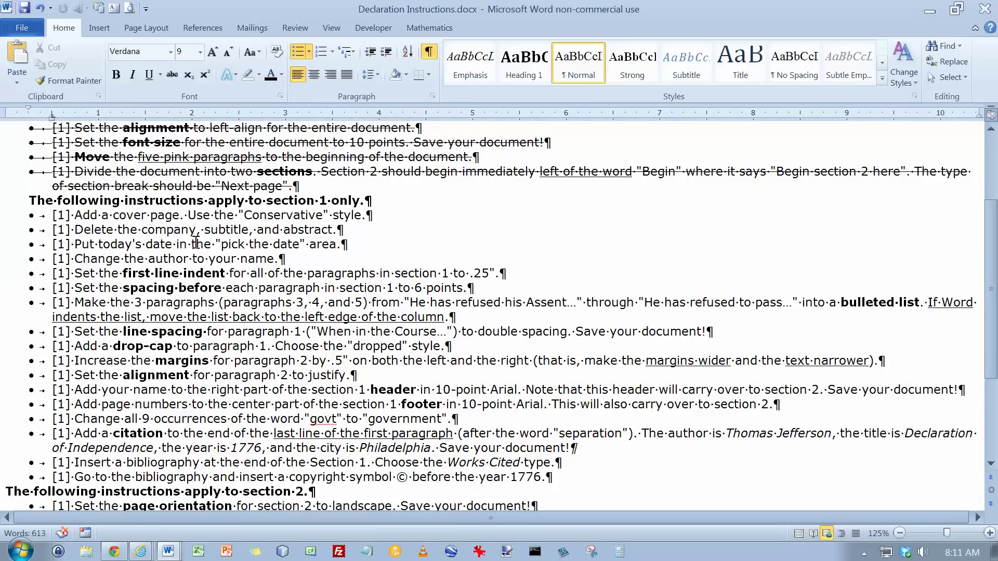
pyautogui.hotkey('alt', 'Tab')
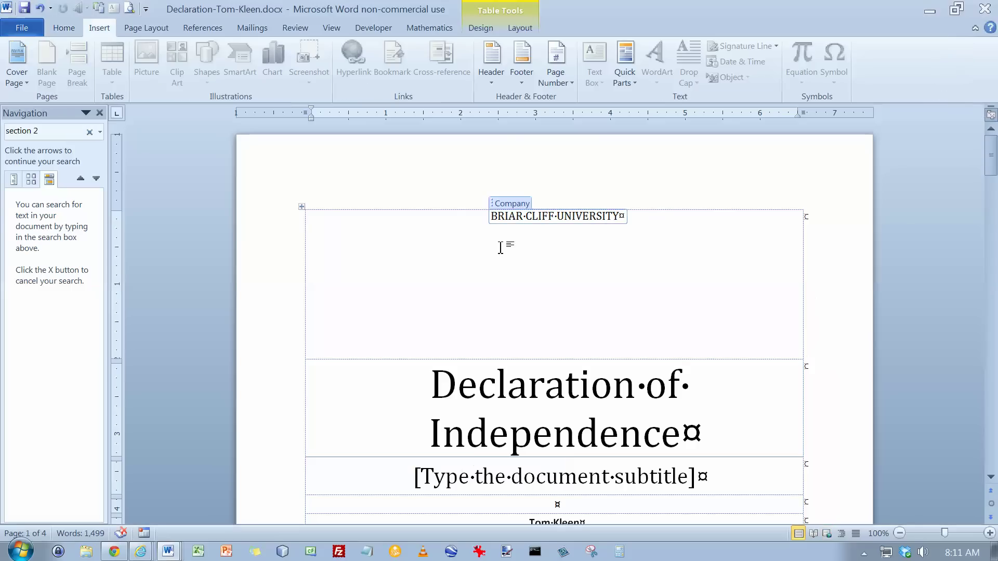
# Step: Delete the cover page's Company, Subtitle and Abstract placeholders
pyautogui.click(508, 204)
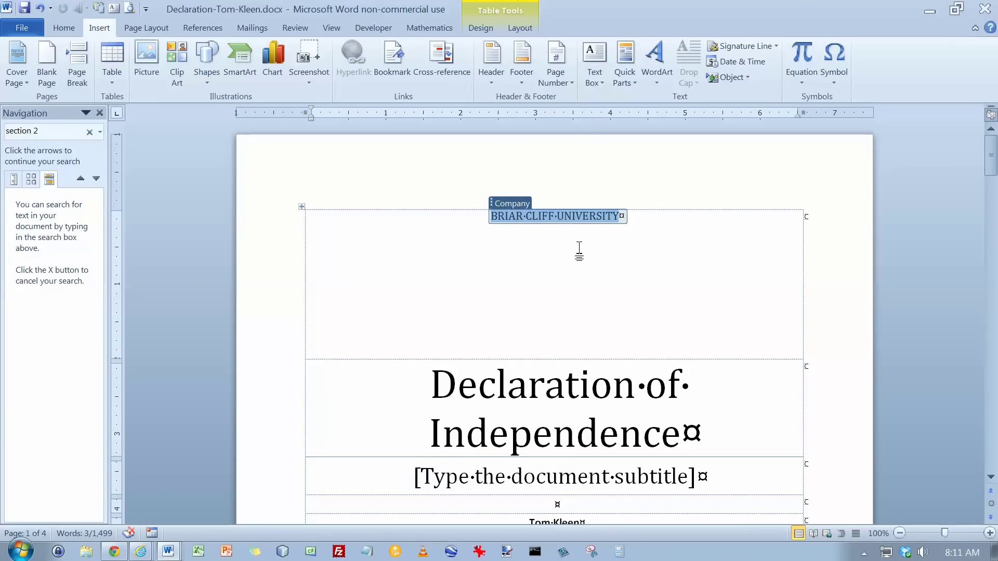
pyautogui.press('Delete')
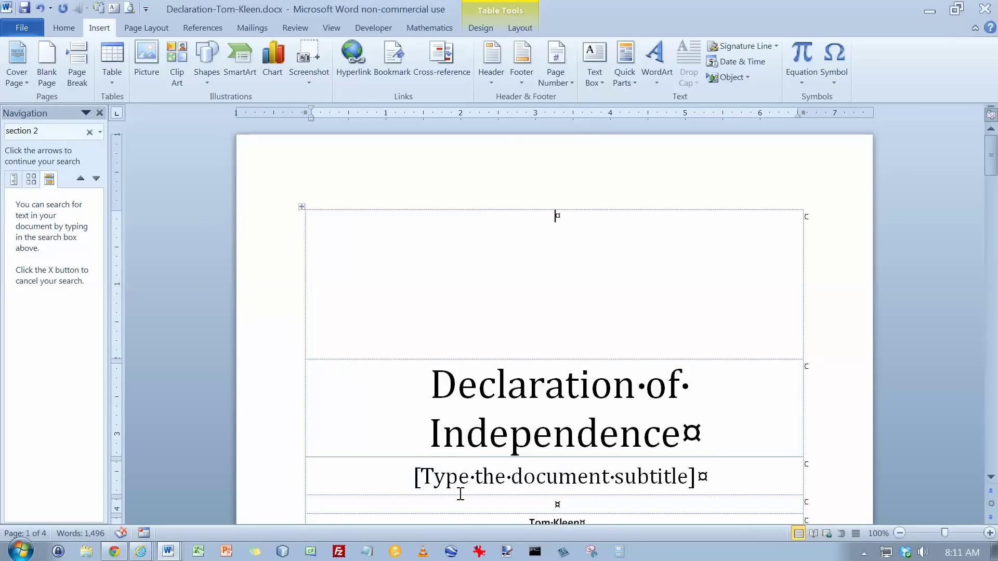
pyautogui.click(462, 489)
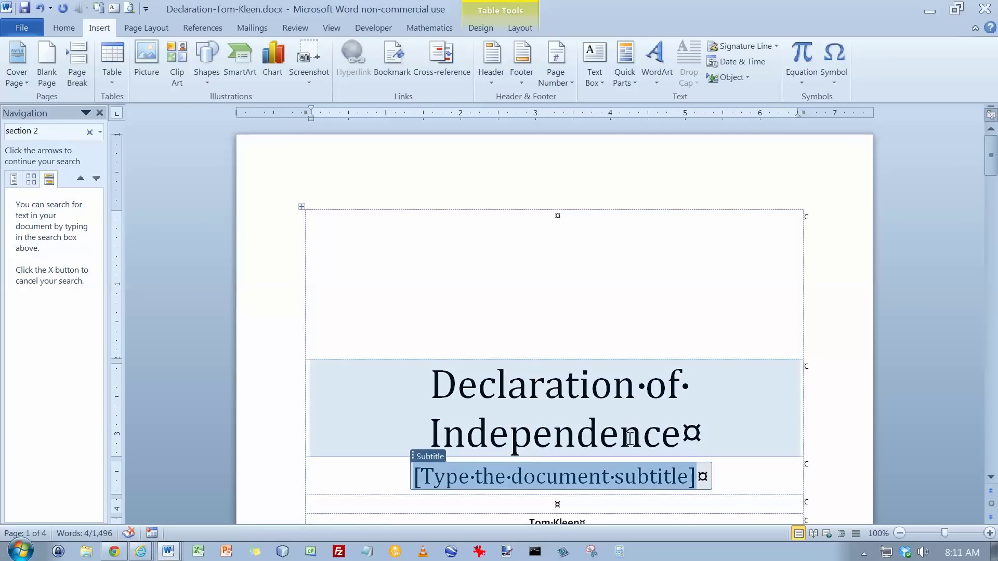
pyautogui.scroll(-2, 629, 438)
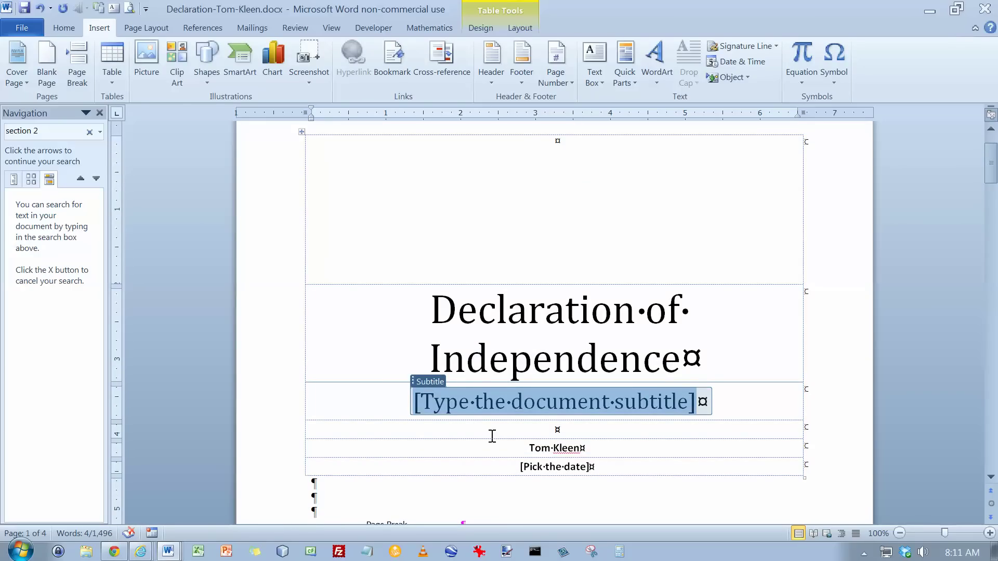
pyautogui.press('Delete')
pyautogui.scroll(-8, 489, 439)
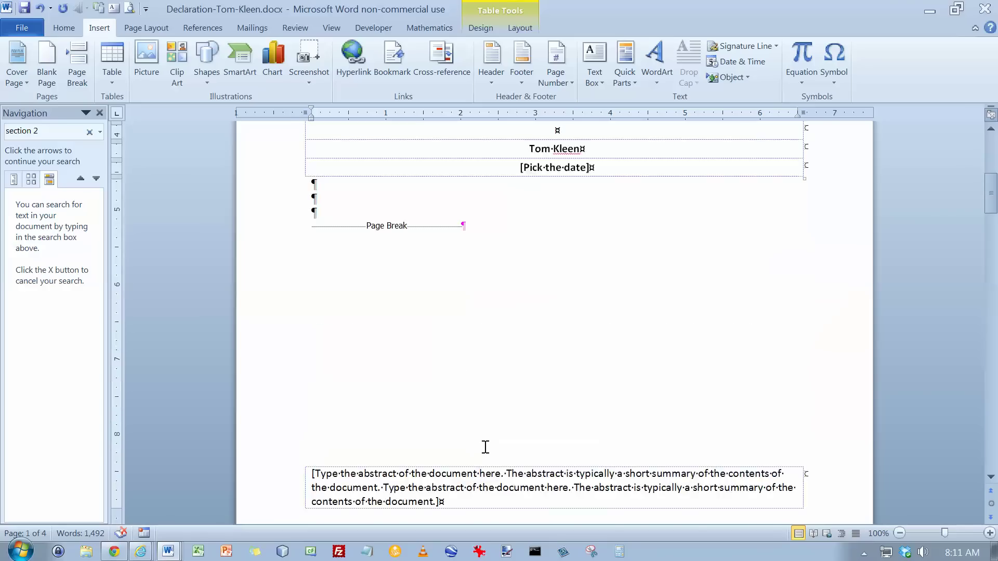
pyautogui.scroll(-4, 485, 447)
pyautogui.click(347, 325)
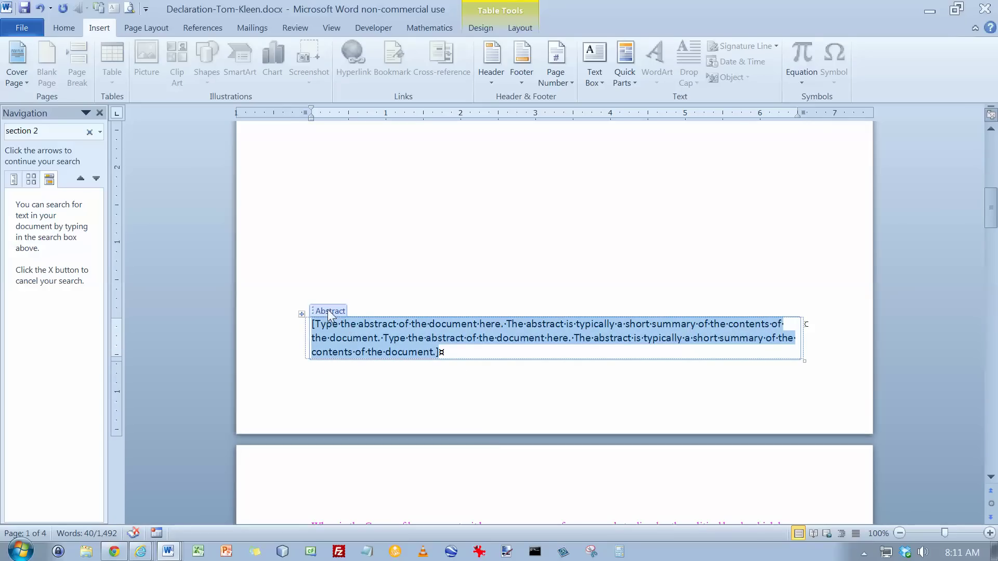
pyautogui.press('Delete')
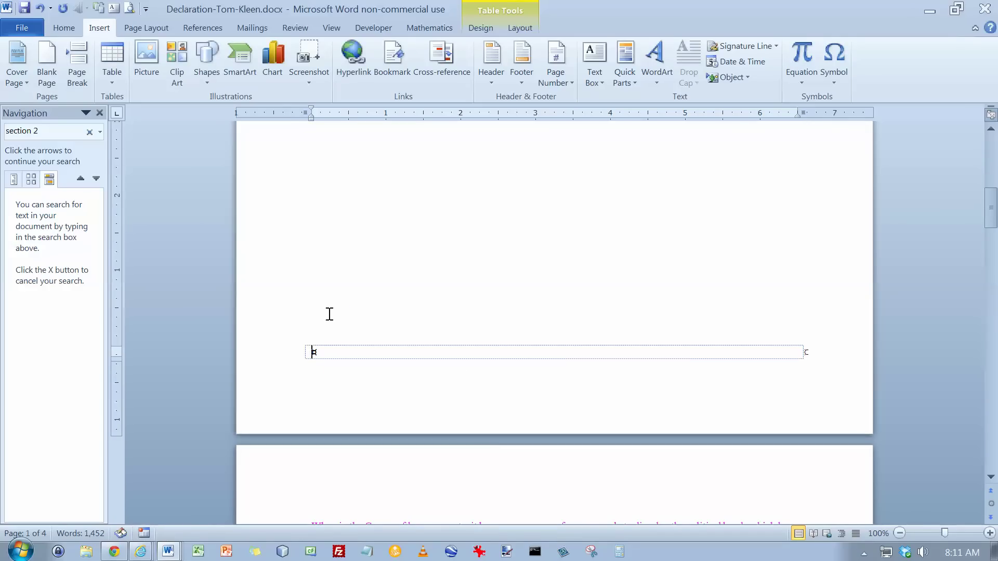
pyautogui.hotkey('alt', 'Tab')
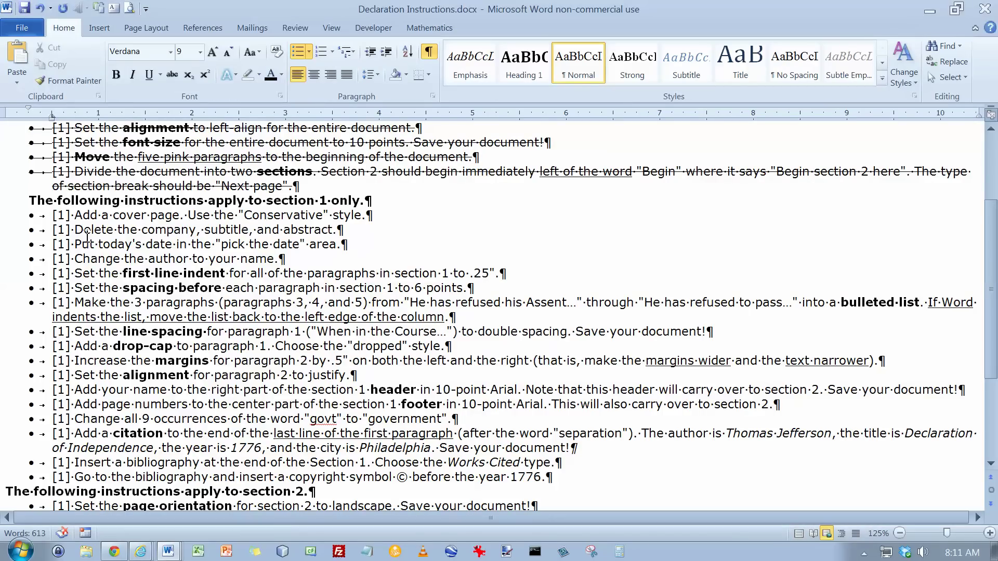
# Step: Strike through the cover page and delete instructions, then select the date and author lines
pyautogui.moveTo(53, 215); pyautogui.dragTo(389, 229)
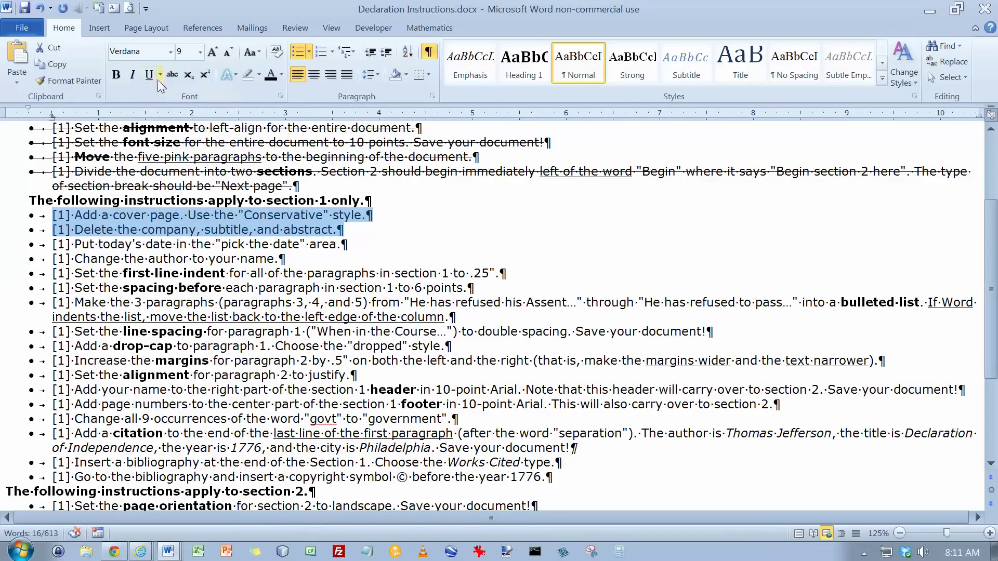
pyautogui.click(171, 75)
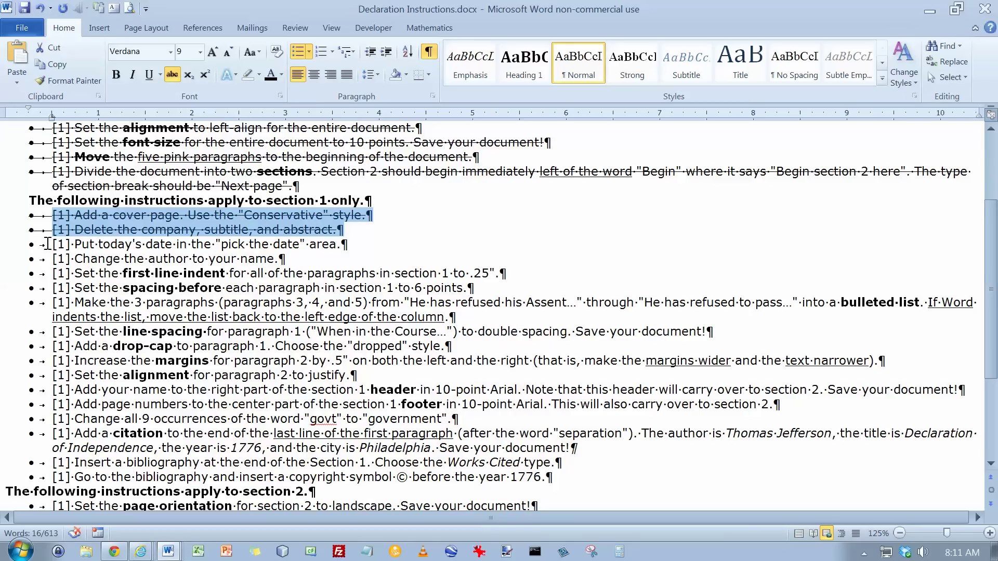
pyautogui.moveTo(47, 243); pyautogui.dragTo(375, 269)
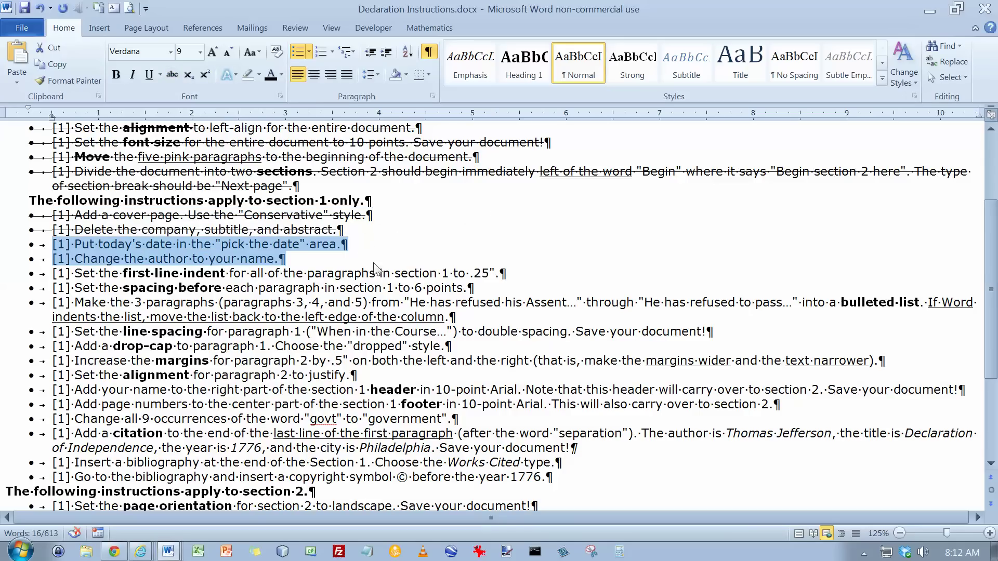
# Step: Set the cover page date to today (7/23/2012) and strike through the date and author instructions
pyautogui.hotkey('alt', 'Tab')
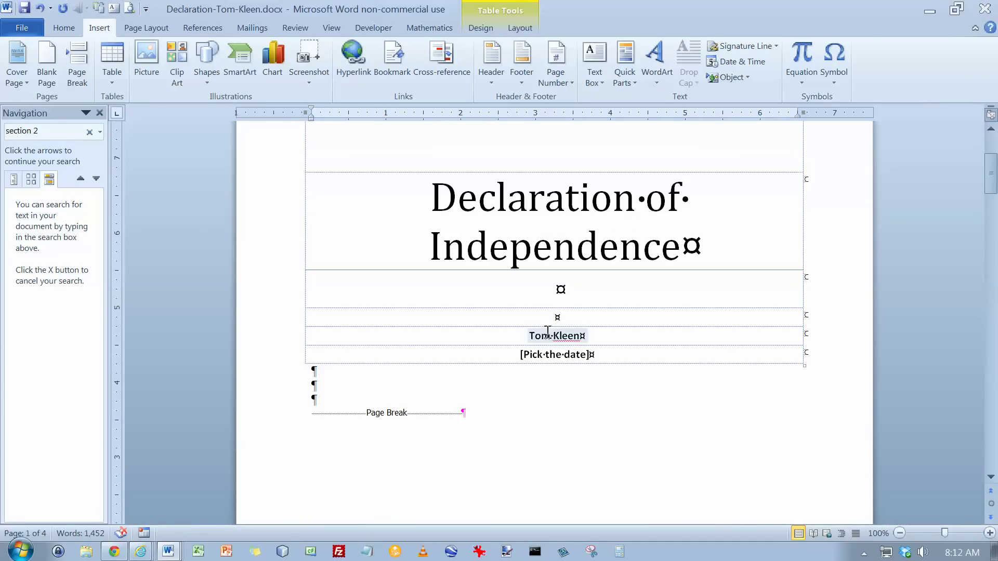
pyautogui.click(571, 336)
pyautogui.moveTo(580, 335); pyautogui.dragTo(529, 336)
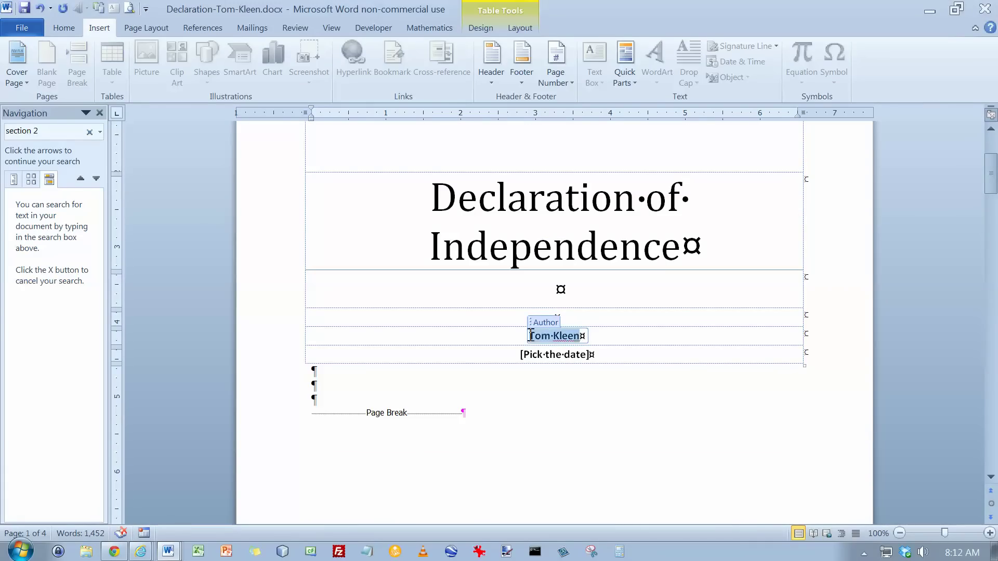
pyautogui.click(567, 354)
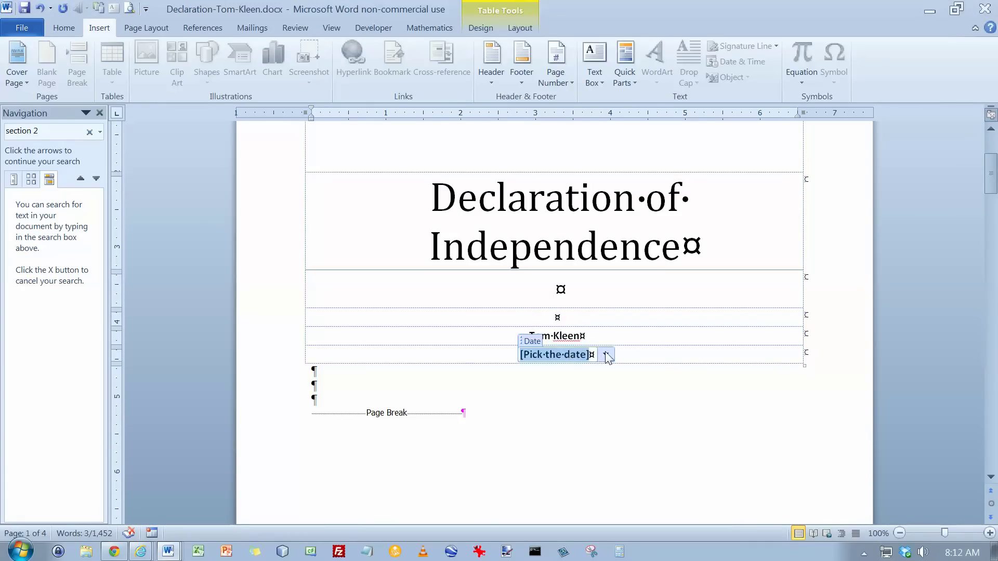
pyautogui.click(606, 354)
pyautogui.click(554, 475)
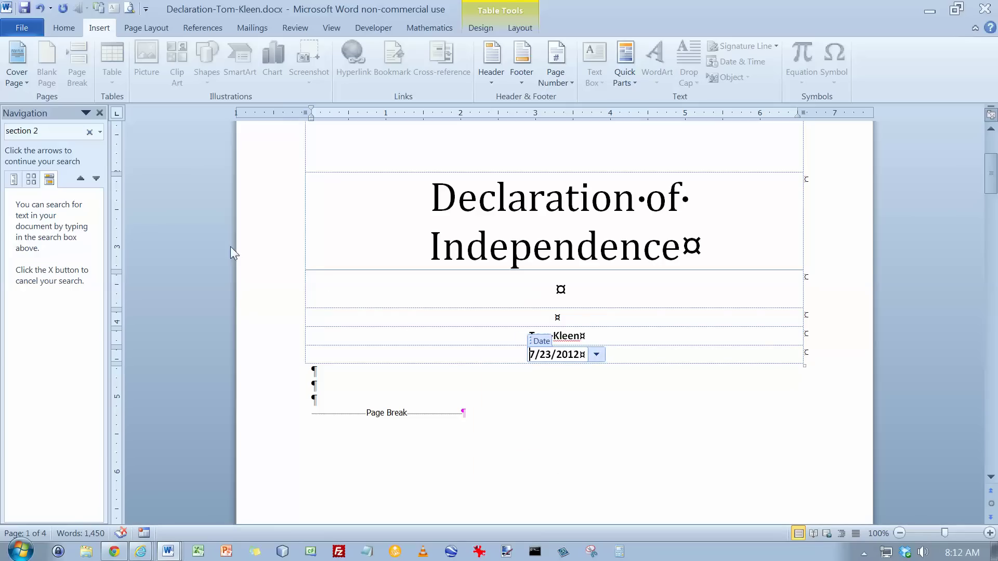
pyautogui.hotkey('alt', 'Tab')
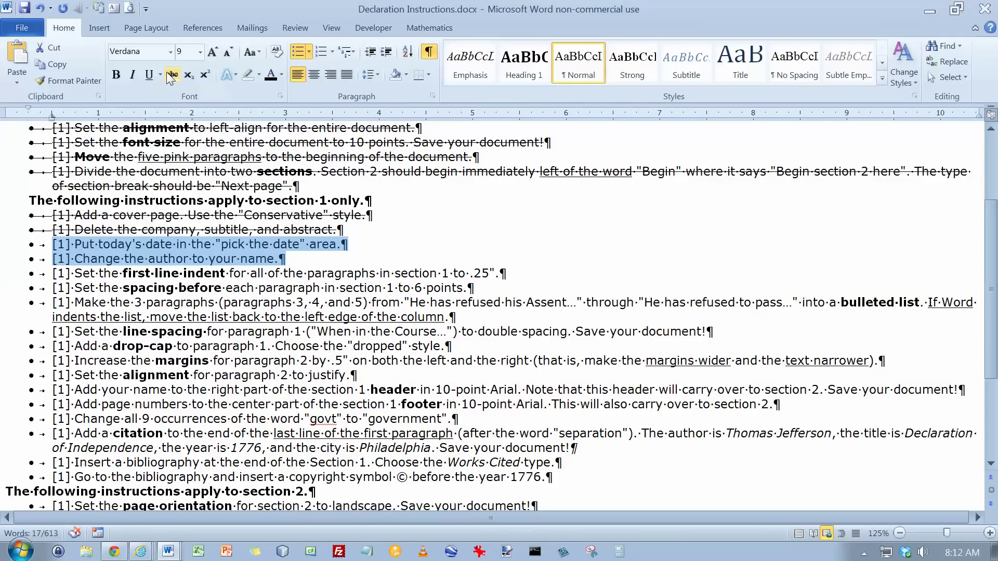
pyautogui.click(172, 74)
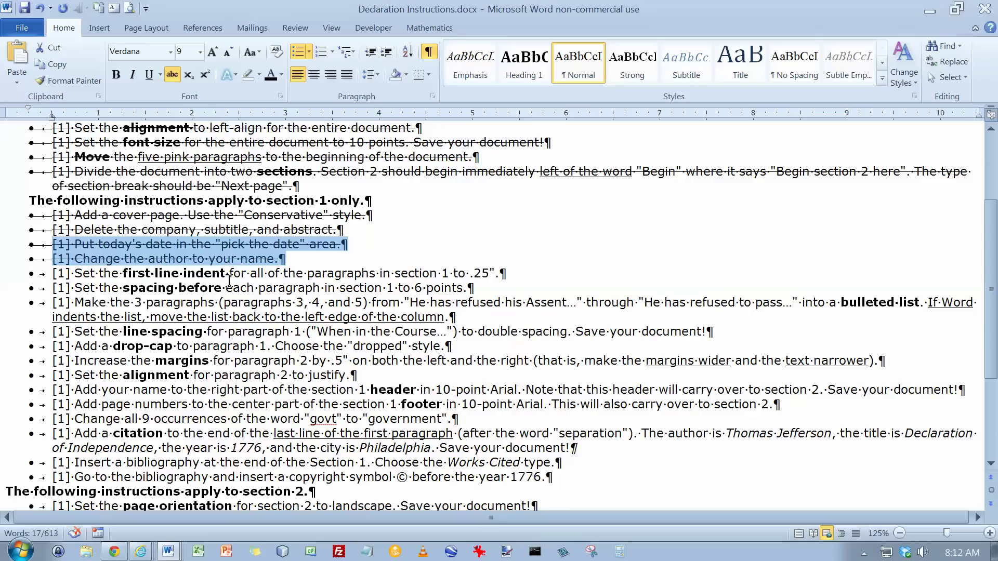
# Step: Give the section 1 paragraphs a first-line indent using the ruler marker
pyautogui.hotkey('alt', 'Tab')
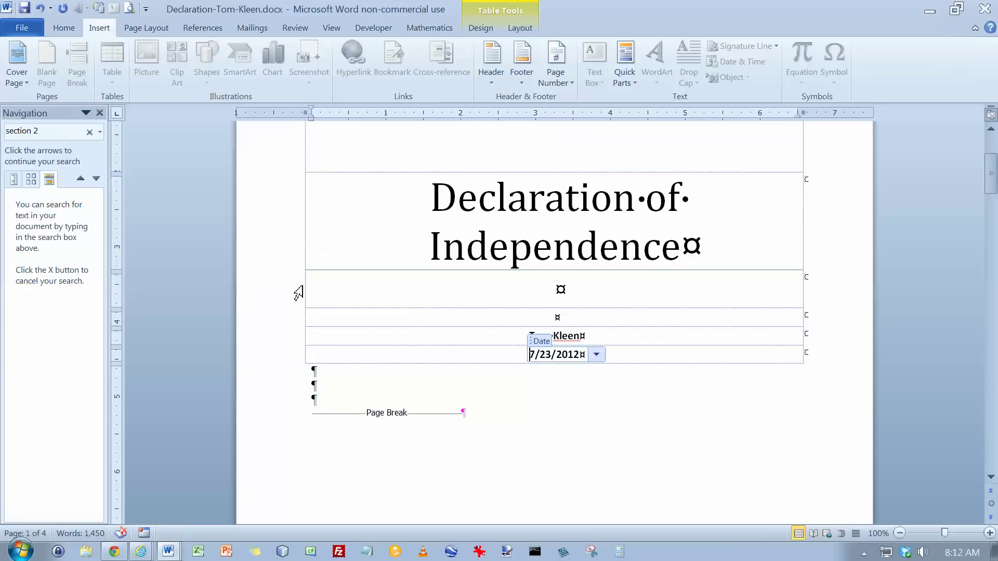
pyautogui.scroll(-10, 308, 281)
pyautogui.click(313, 264)
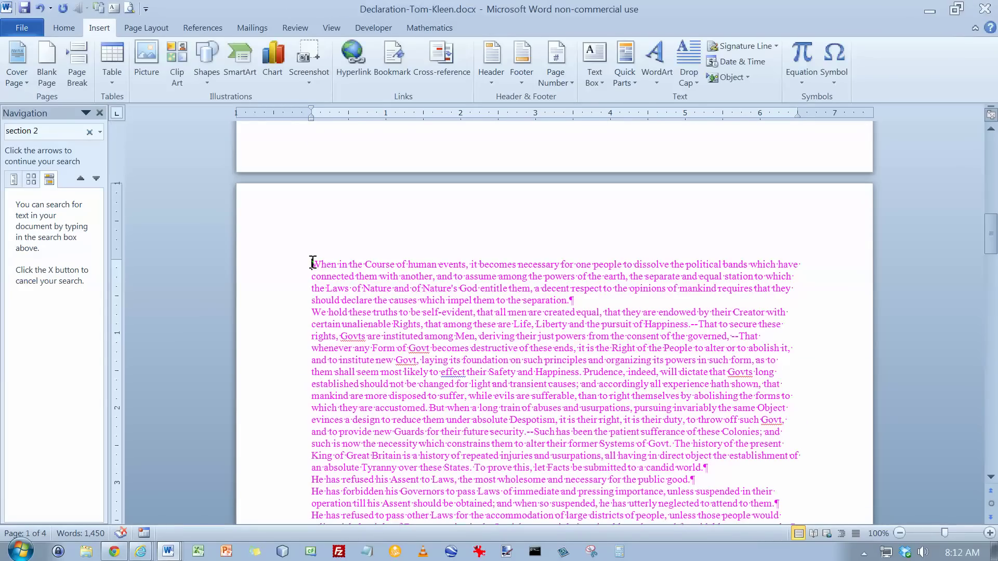
pyautogui.scroll(-20, 312, 263)
pyautogui.moveTo(312, 262); pyautogui.dragTo(314, 267)
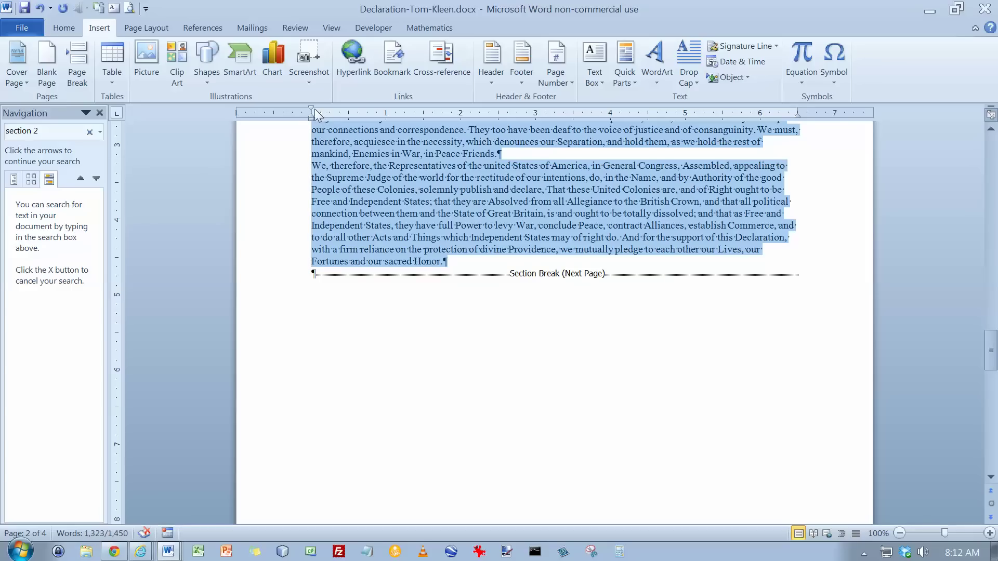
pyautogui.moveTo(311, 108); pyautogui.dragTo(330, 108)
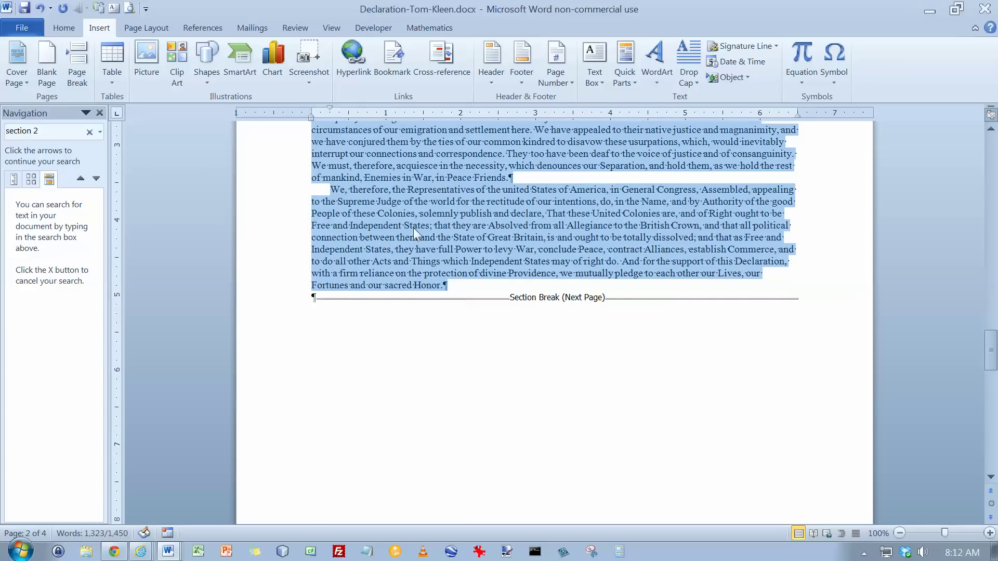
# Step: Add 6 pt spacing before each section 1 paragraph
pyautogui.hotkey('alt', 'Tab')
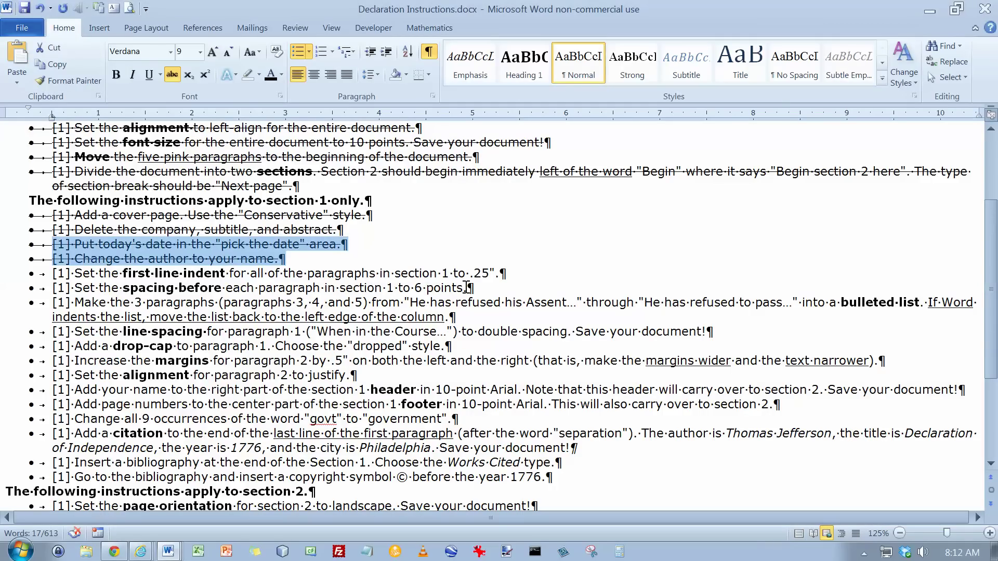
pyautogui.hotkey('alt', 'Tab')
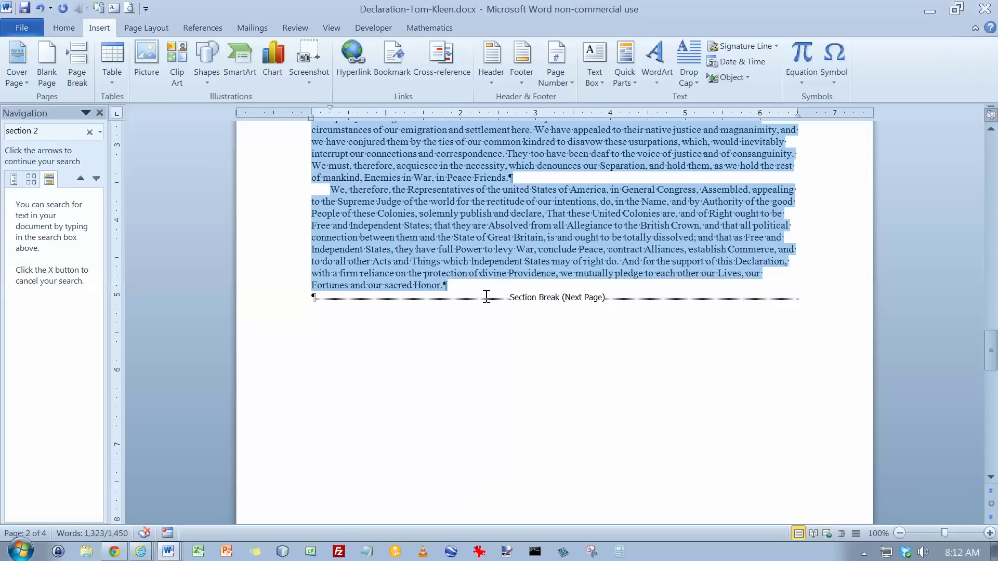
pyautogui.click(146, 27)
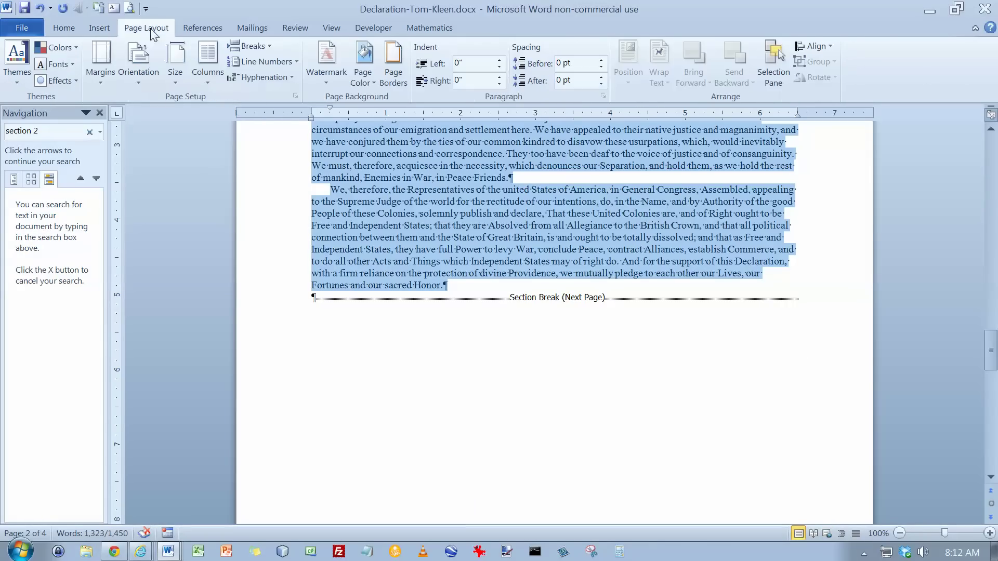
pyautogui.click(602, 60)
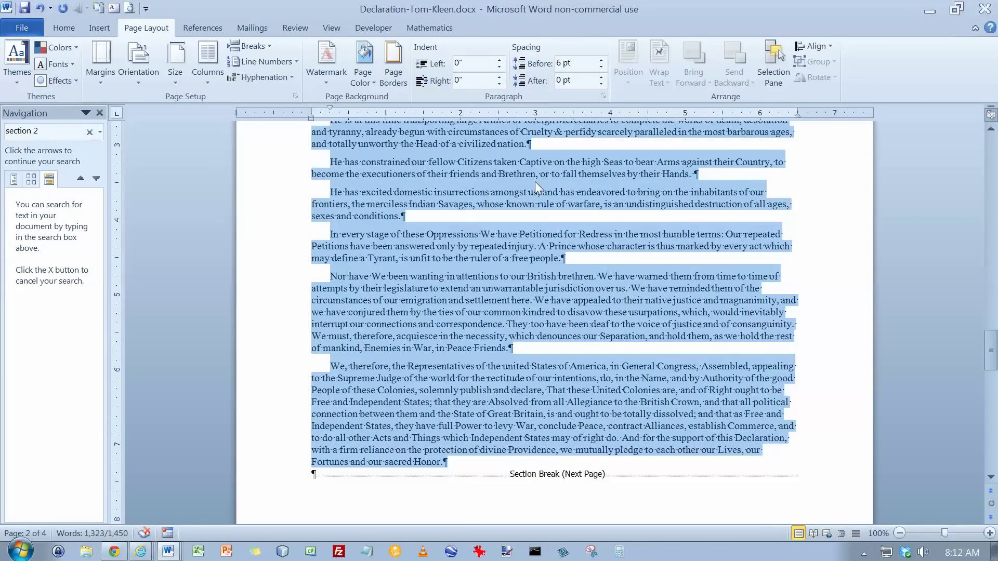
pyautogui.hotkey('alt', 'Tab')
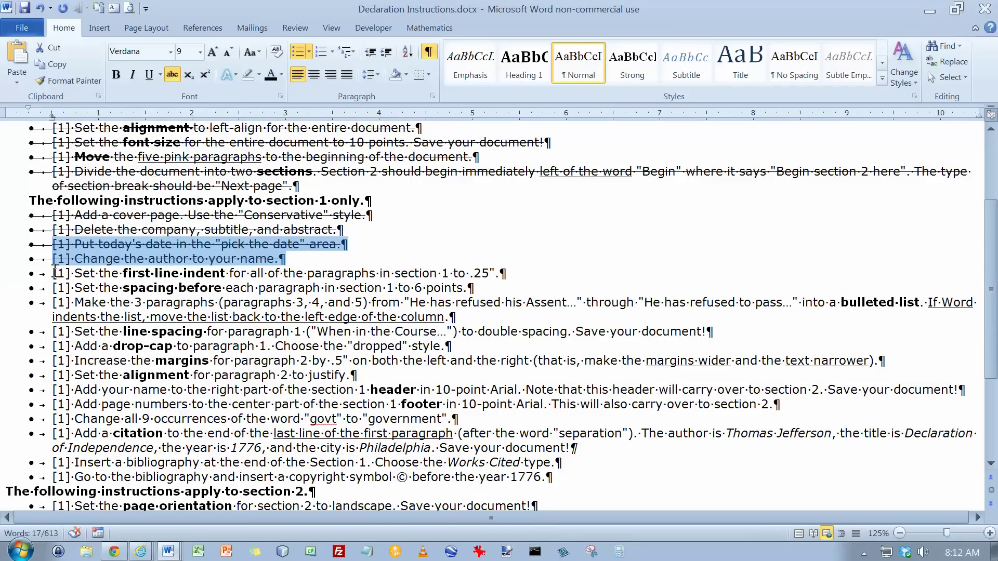
# Step: Strike through the first-line-indent and spacing-before instructions
pyautogui.moveTo(54, 272); pyautogui.dragTo(492, 290)
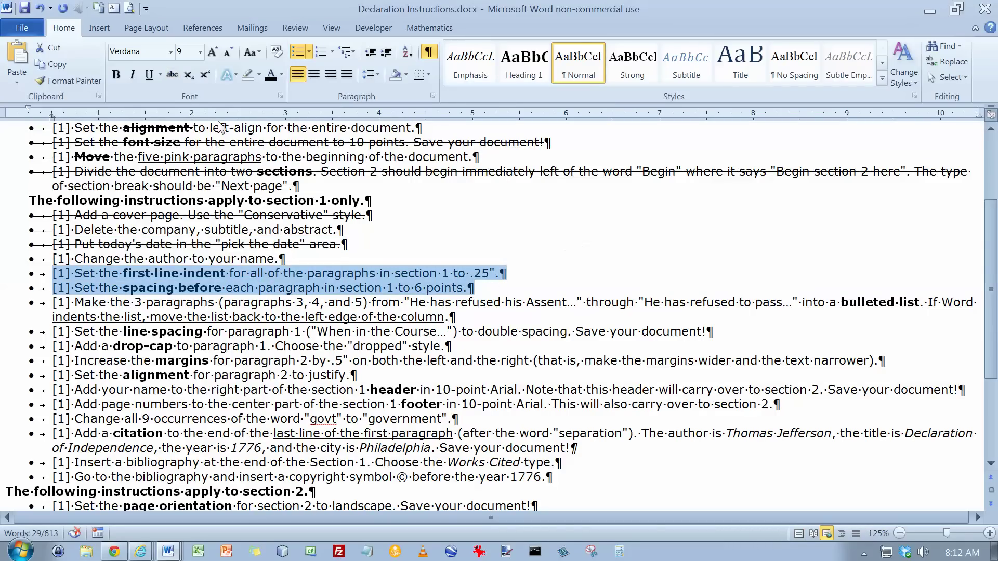
pyautogui.click(172, 75)
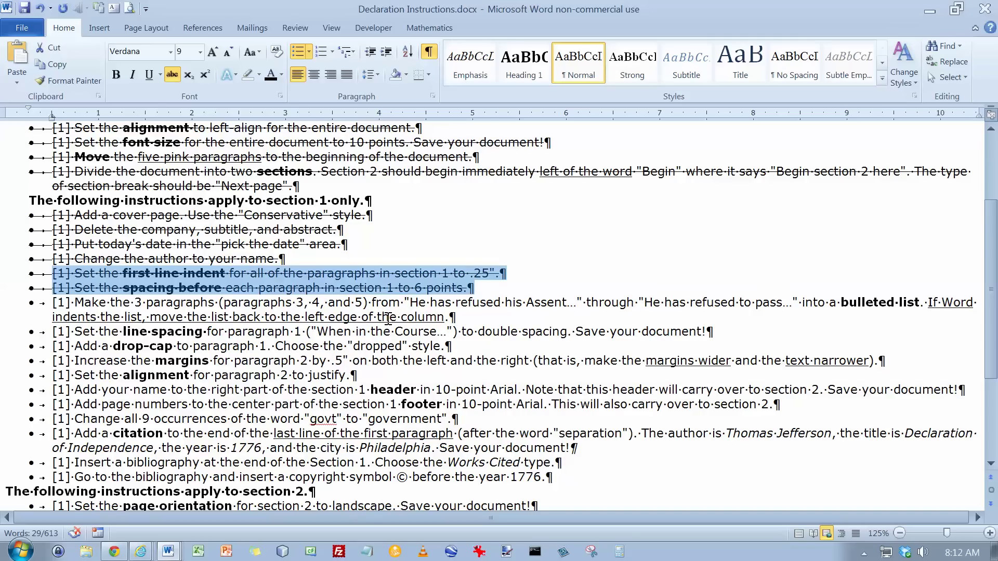
pyautogui.hotkey('alt', 'Tab')
# Step: Bullet the three "He has refused…" paragraphs and move the list flush to the left edge
pyautogui.scroll(10, 367, 322)
pyautogui.scroll(15, 363, 321)
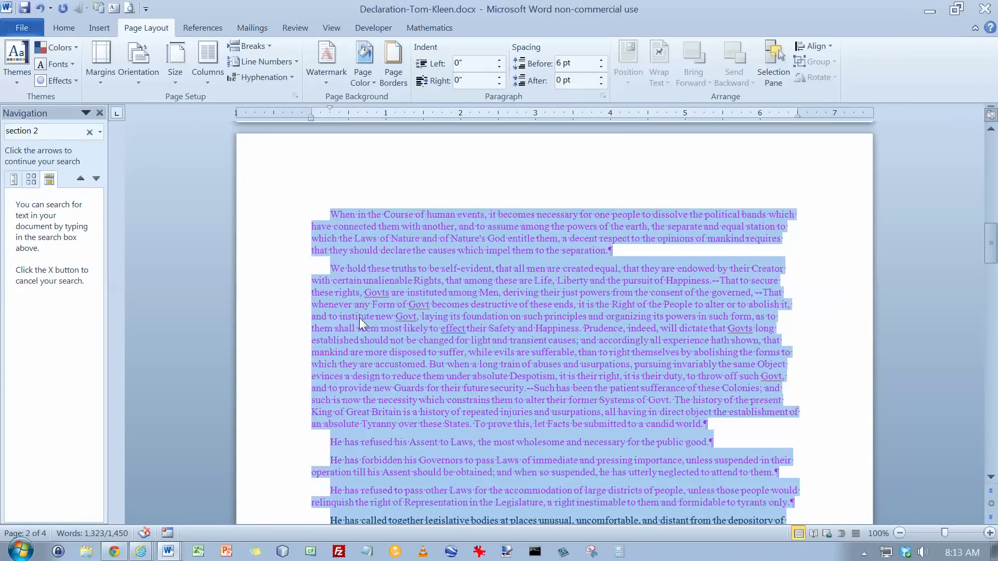
pyautogui.click(371, 214)
pyautogui.scroll(-3, 371, 285)
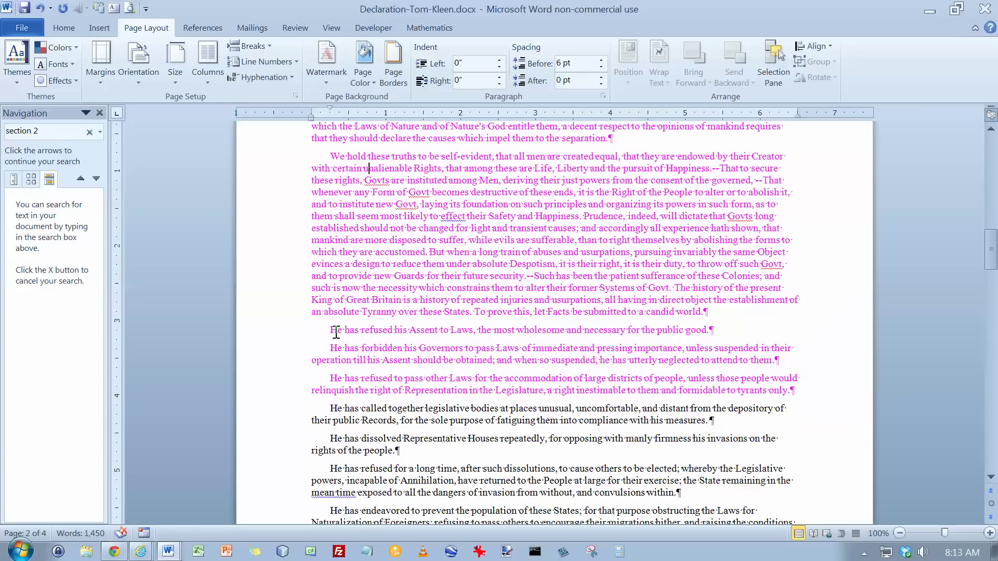
pyautogui.moveTo(328, 332); pyautogui.dragTo(824, 394)
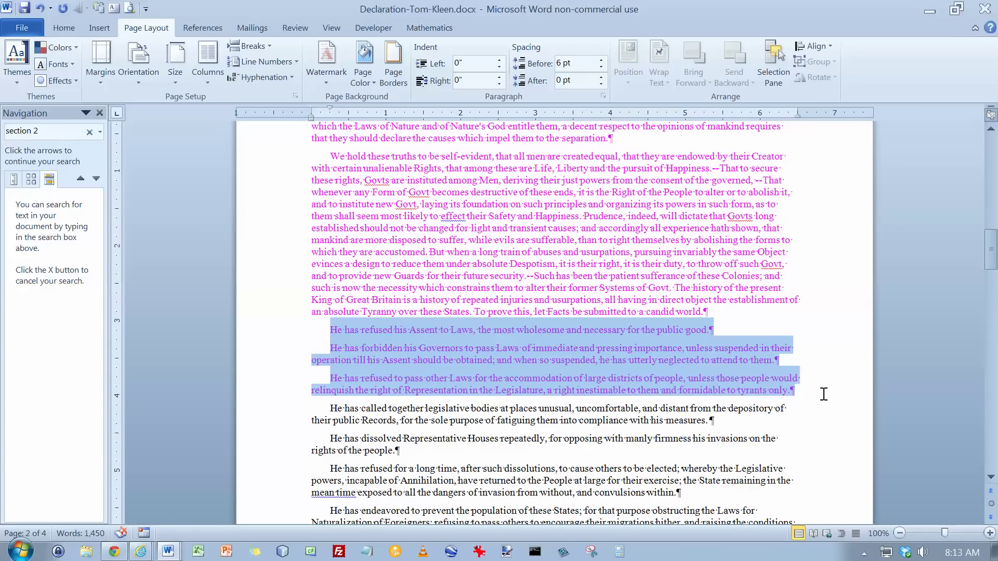
pyautogui.click(64, 28)
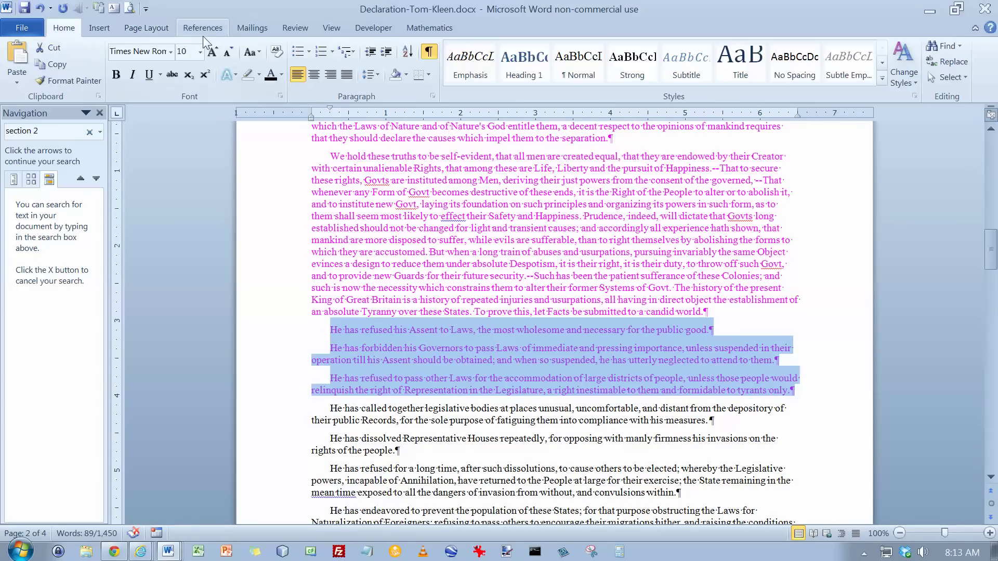
pyautogui.click(298, 51)
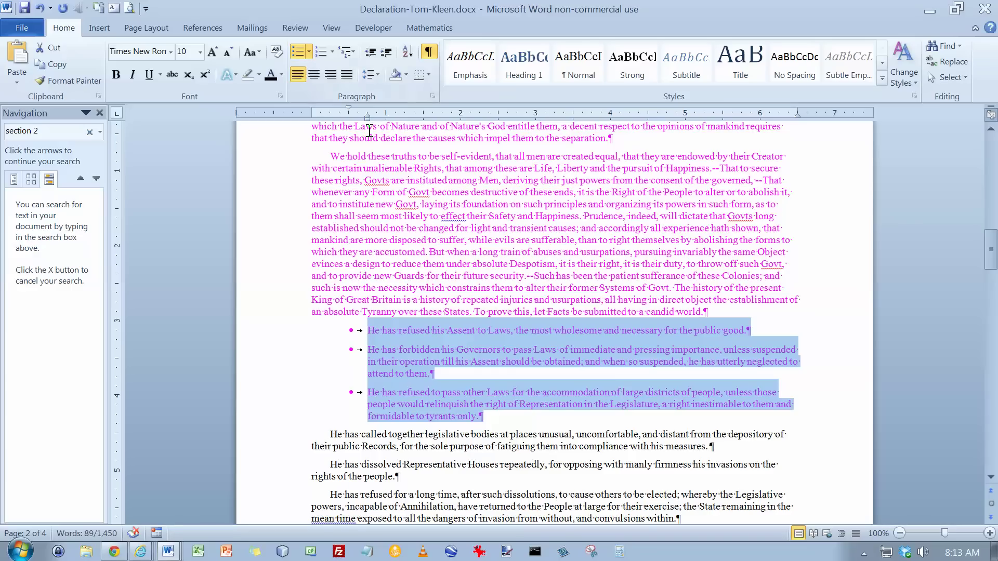
pyautogui.moveTo(366, 121); pyautogui.dragTo(330, 121)
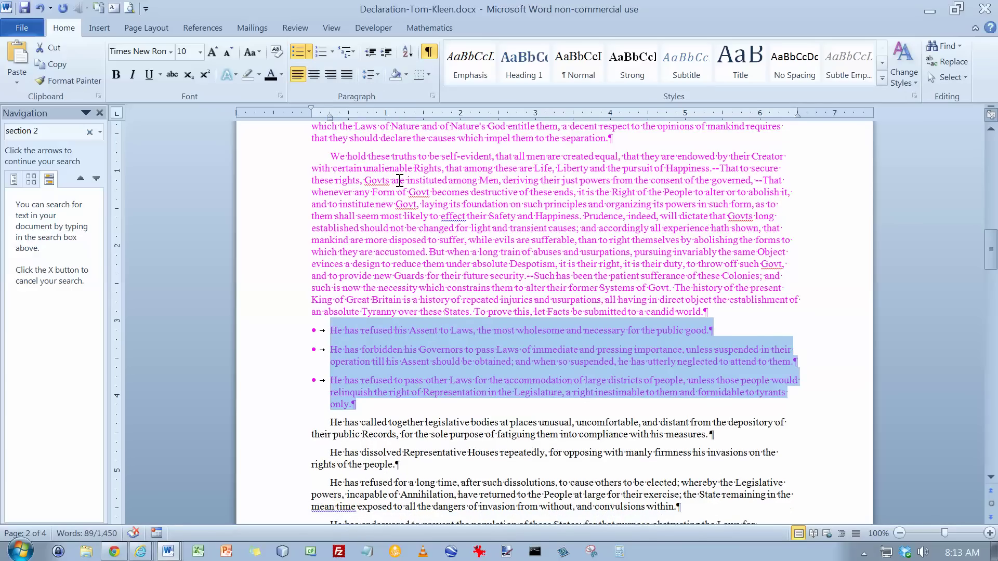
pyautogui.hotkey('alt', 'Tab')
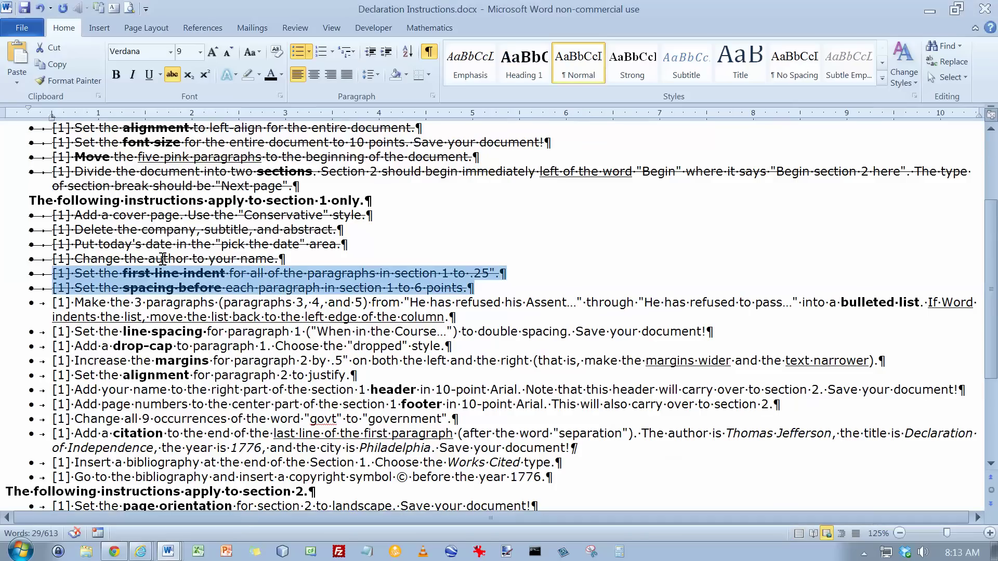
# Step: Strike through the 'Make the 3 paragraphs…' bulleted-list instruction and return to the declaration
pyautogui.moveTo(53, 302); pyautogui.dragTo(481, 318)
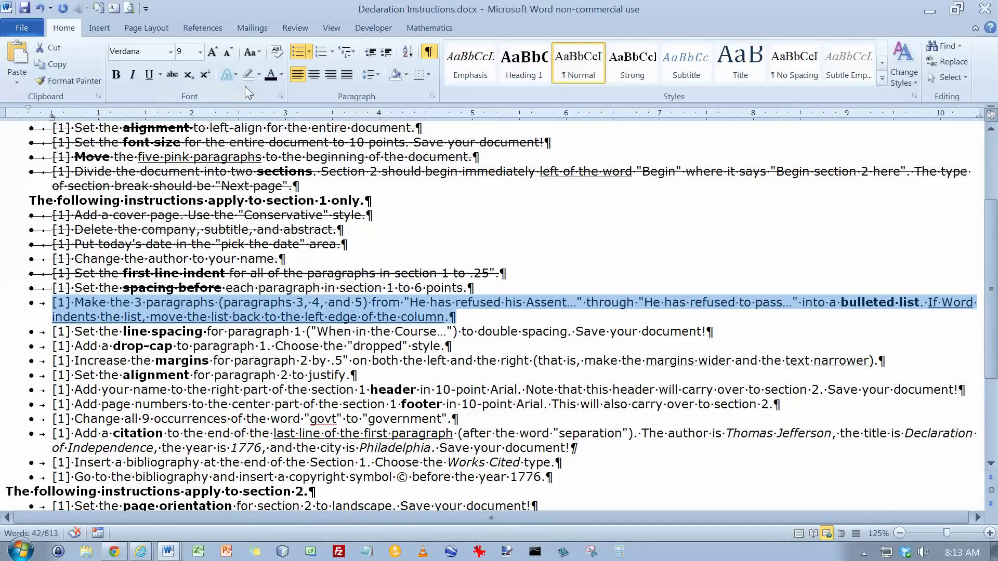
pyautogui.click(172, 74)
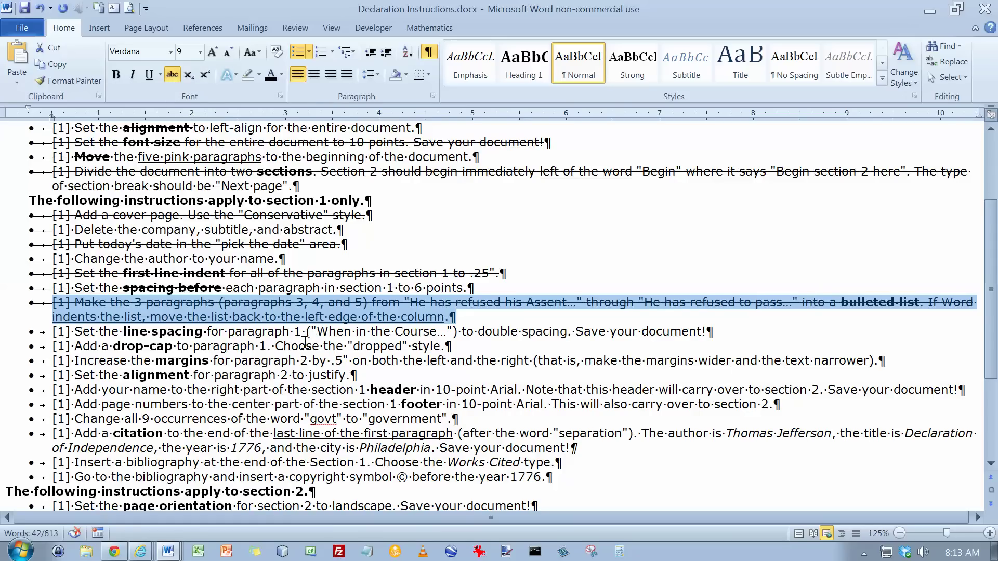
pyautogui.hotkey('alt', 'Tab')
pyautogui.scroll(5, 322, 338)
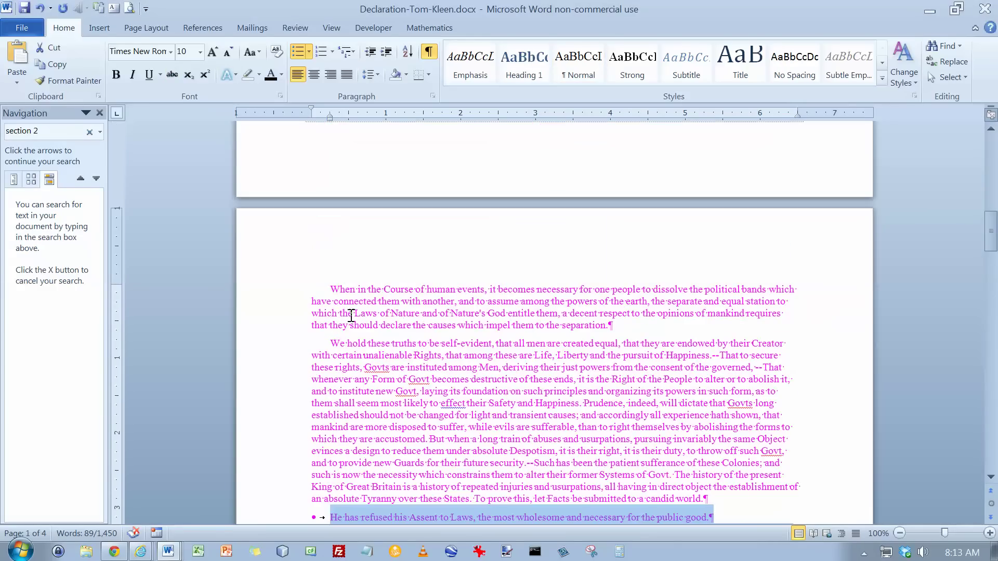
# Step: Double-space the "When in the Course…" paragraph and give it a dropped capital W
pyautogui.click(372, 295)
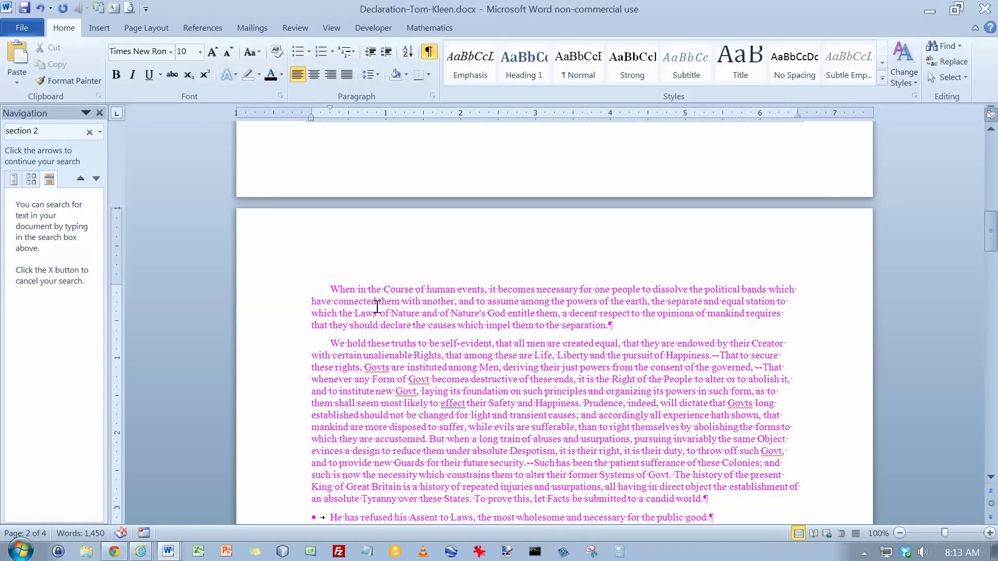
pyautogui.hotkey('ctrl', '2')
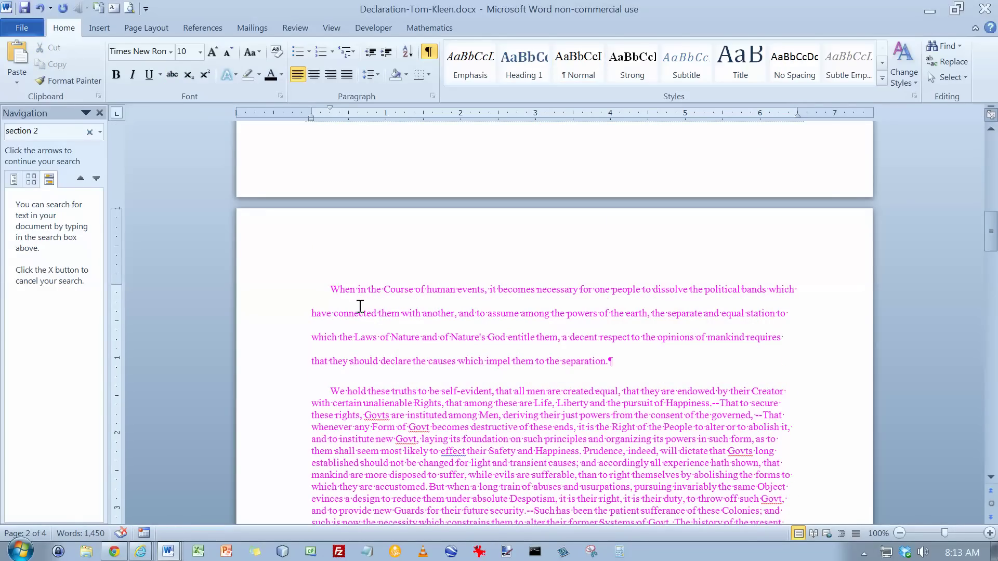
pyautogui.click(100, 28)
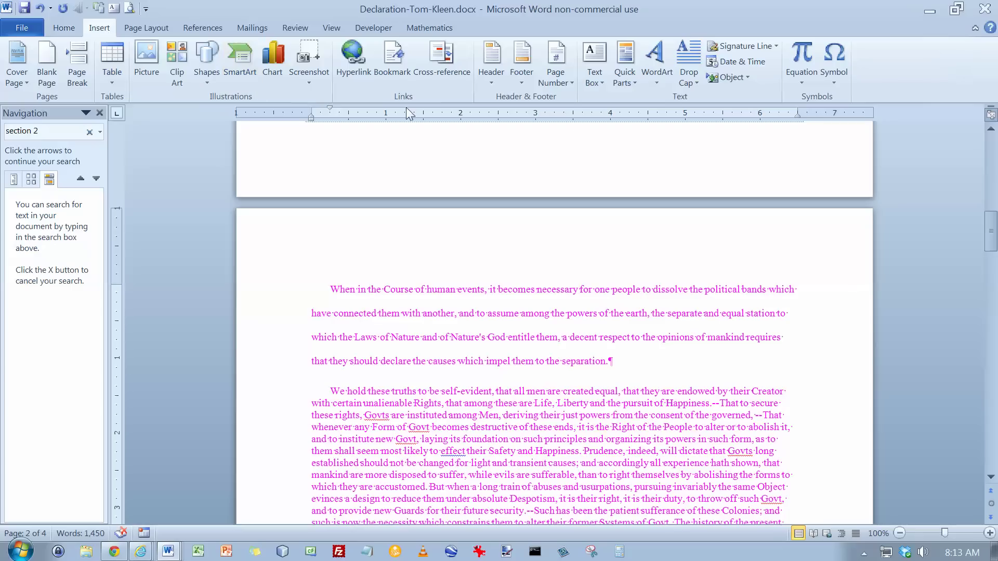
pyautogui.click(697, 82)
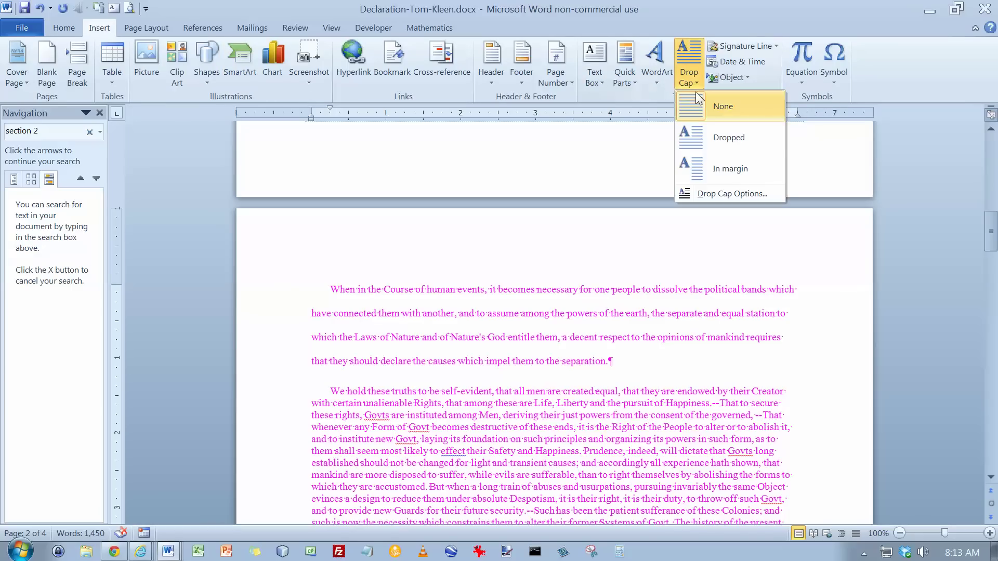
pyautogui.click(697, 138)
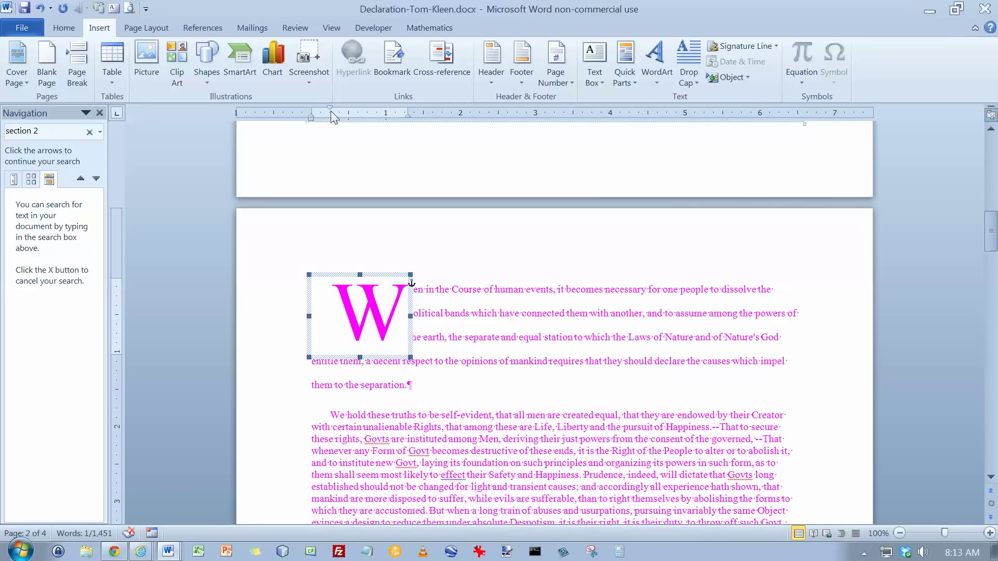
pyautogui.moveTo(330, 110); pyautogui.dragTo(311, 115)
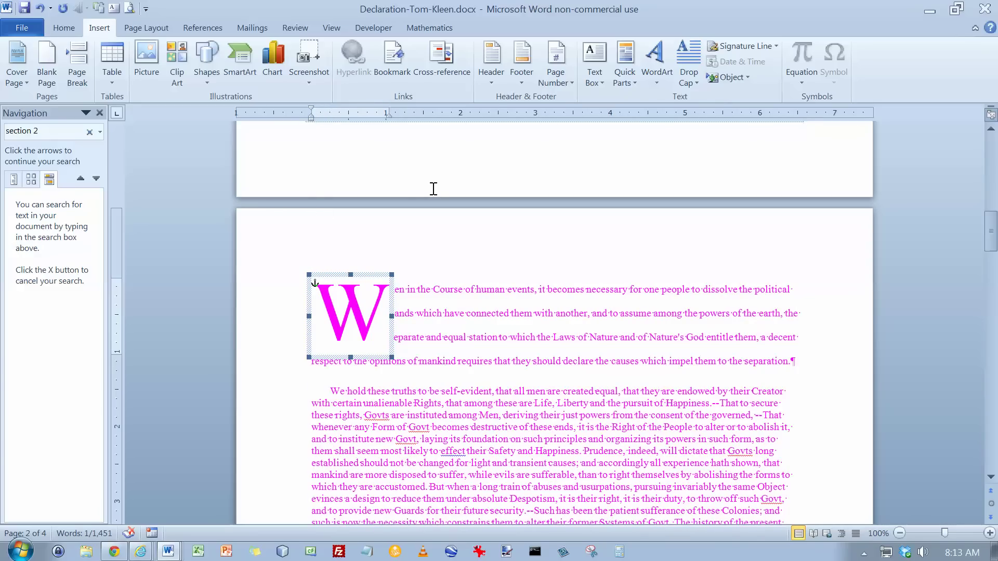
pyautogui.hotkey('alt', 'Tab')
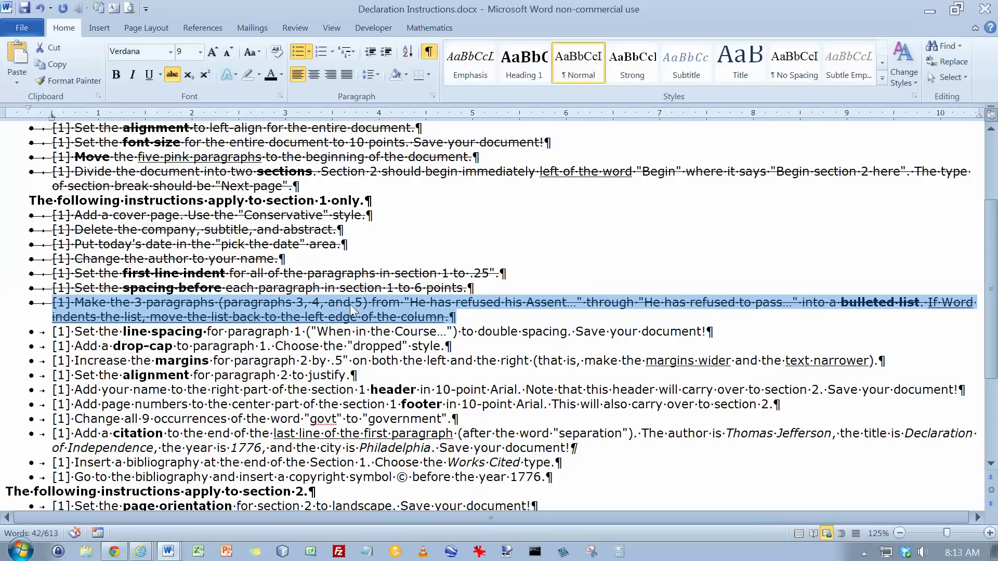
# Step: Strike through the line-spacing and drop-cap instructions as completed
pyautogui.moveTo(54, 331); pyautogui.dragTo(504, 346)
pyautogui.click(172, 75)
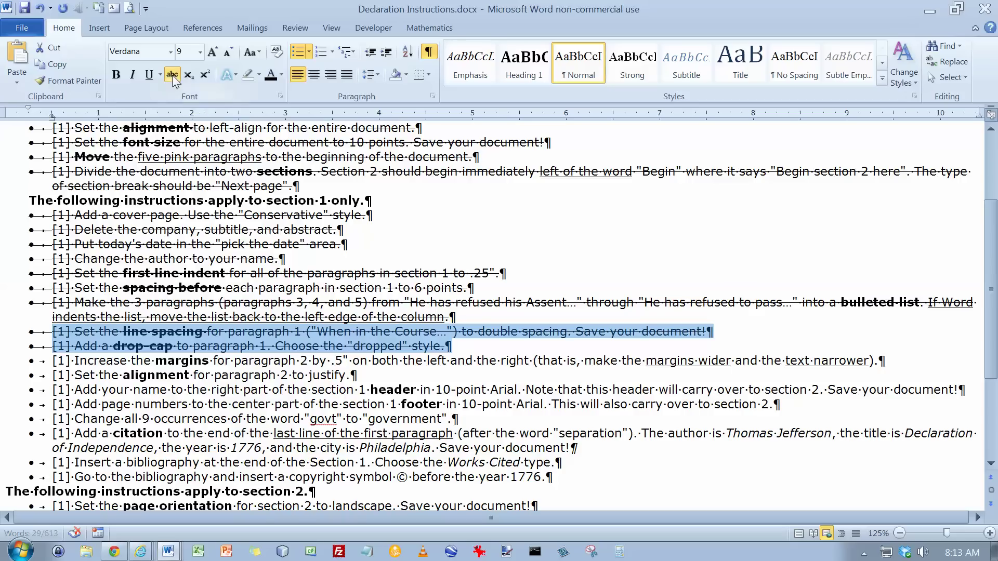
pyautogui.click(329, 361)
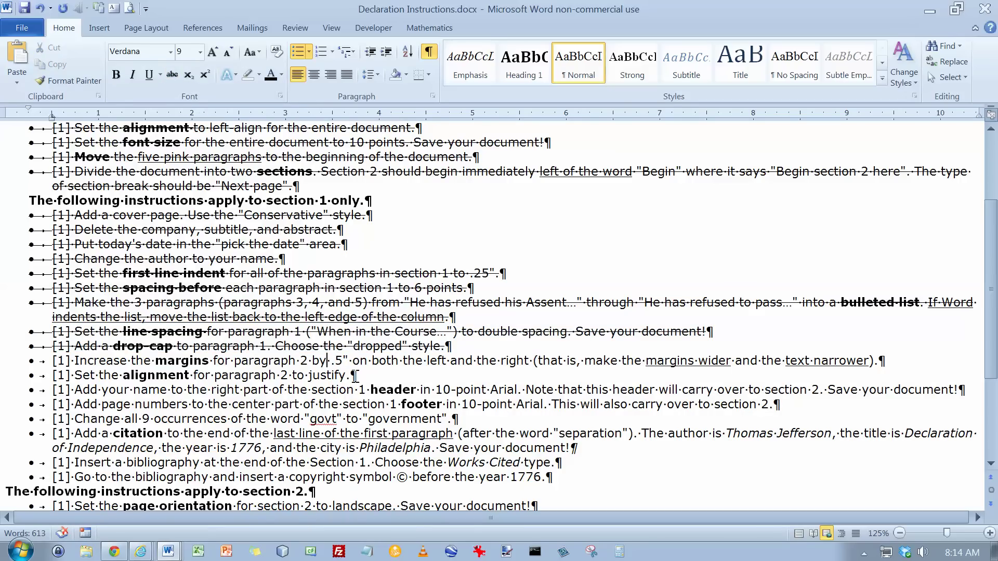
pyautogui.click(353, 375)
pyautogui.hotkey('alt', 'Tab')
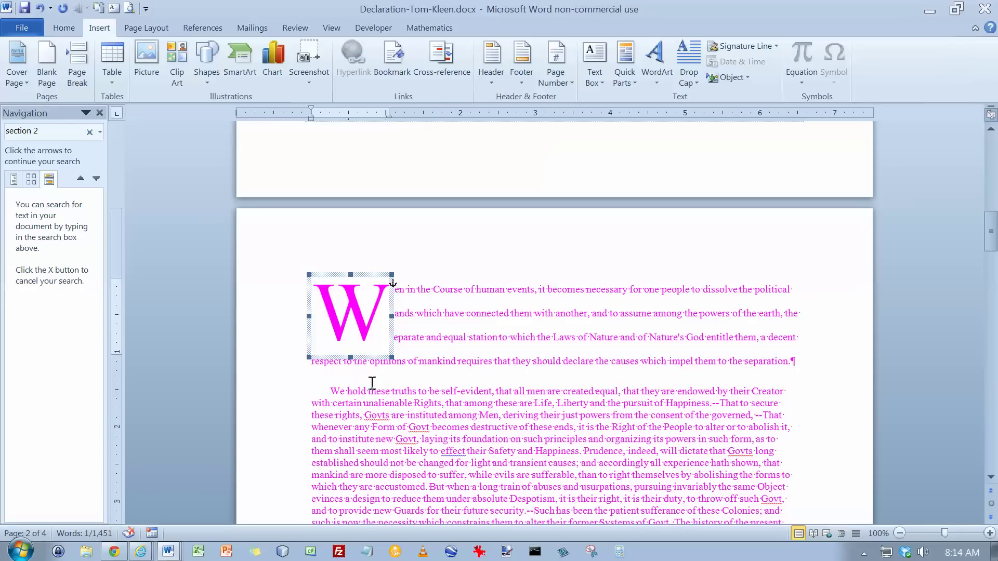
# Step: Indent the "We hold these truths…" paragraph 0.5" left, right edge at 6", and justify it
pyautogui.click(370, 426)
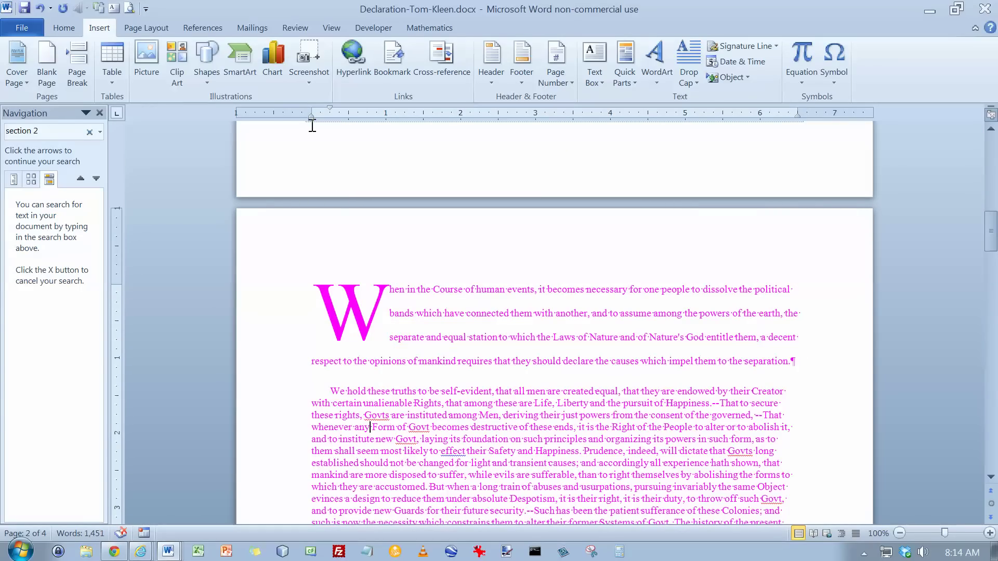
pyautogui.moveTo(312, 120); pyautogui.dragTo(349, 122)
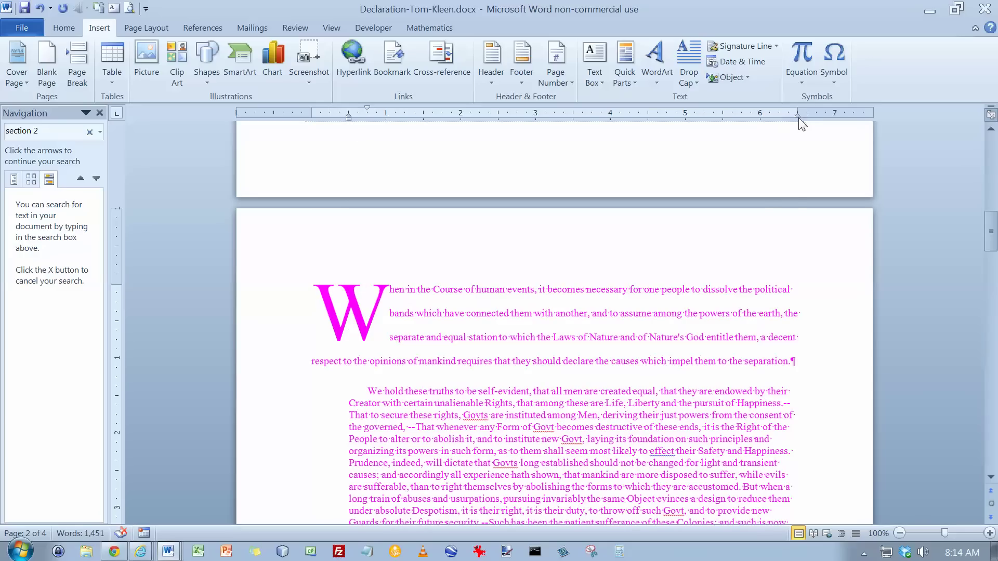
pyautogui.moveTo(798, 119); pyautogui.dragTo(760, 124)
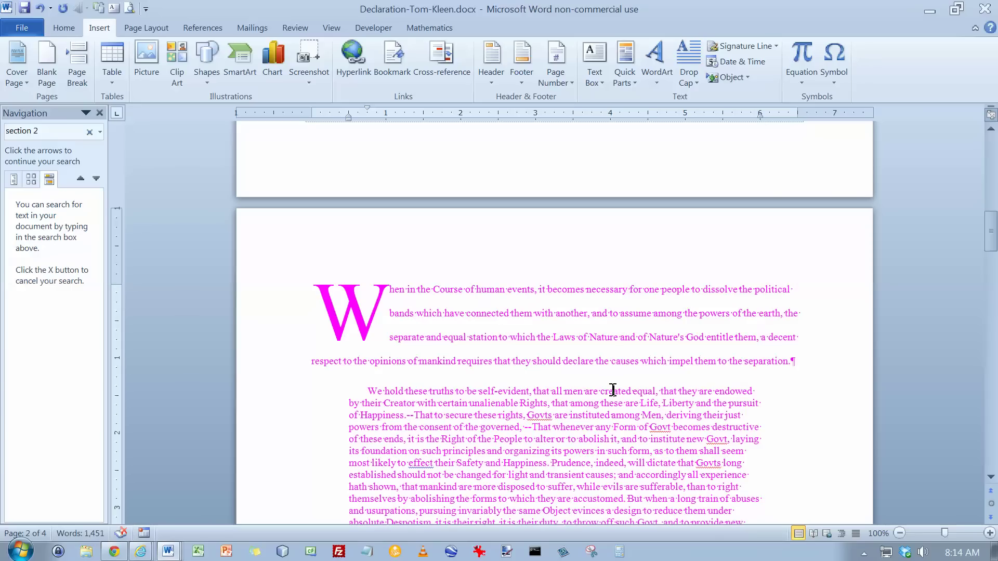
pyautogui.hotkey('ctrl', 'j')
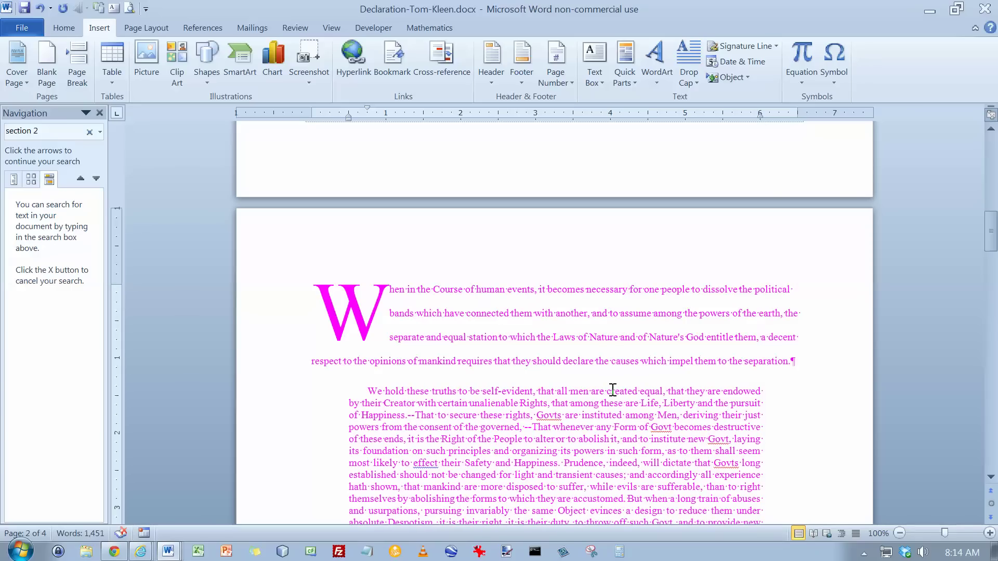
pyautogui.hotkey('alt', 'Tab')
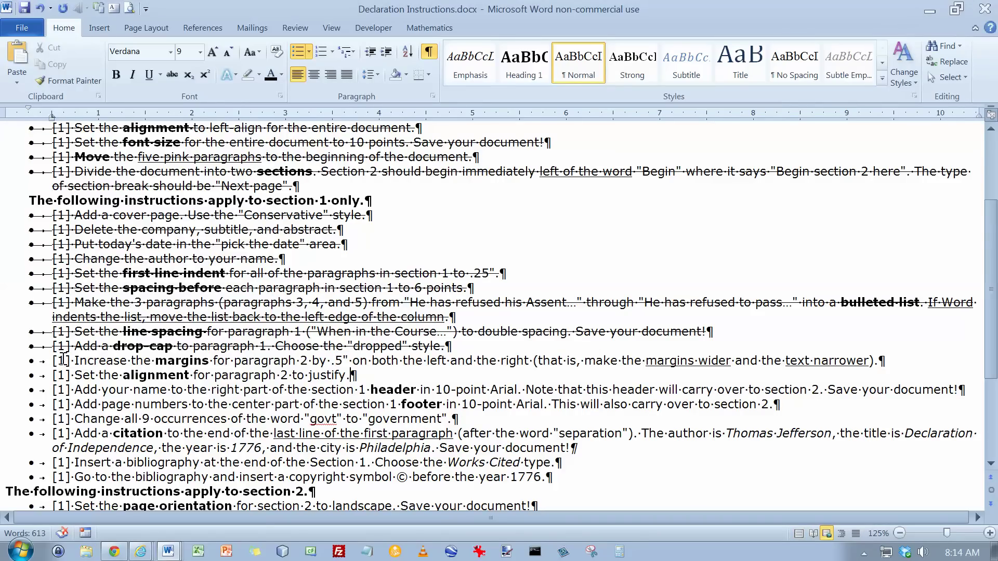
# Step: Strike through the paragraph 2 margins and justify instructions
pyautogui.moveTo(61, 359); pyautogui.dragTo(359, 375)
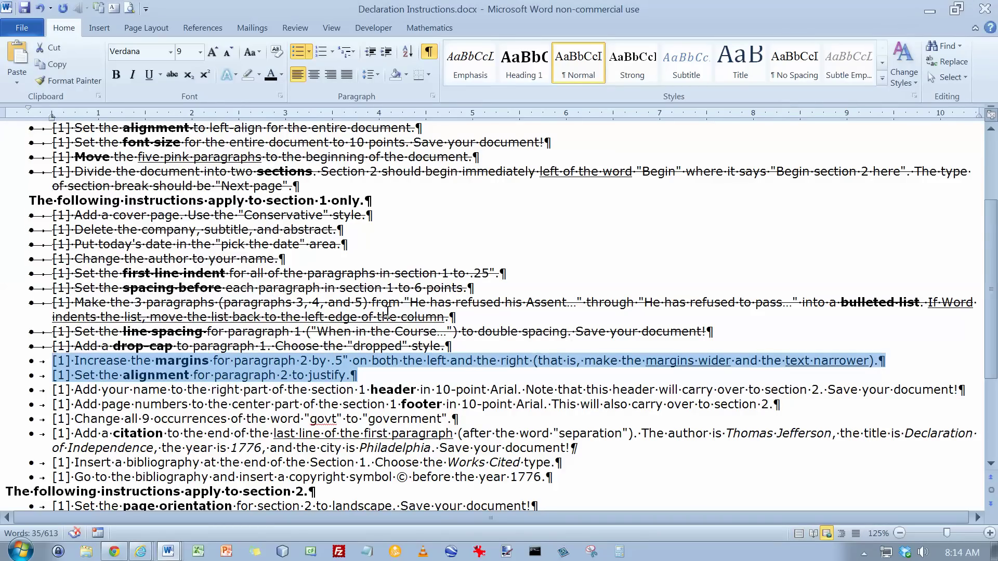
pyautogui.click(172, 74)
pyautogui.scroll(-2, 284, 318)
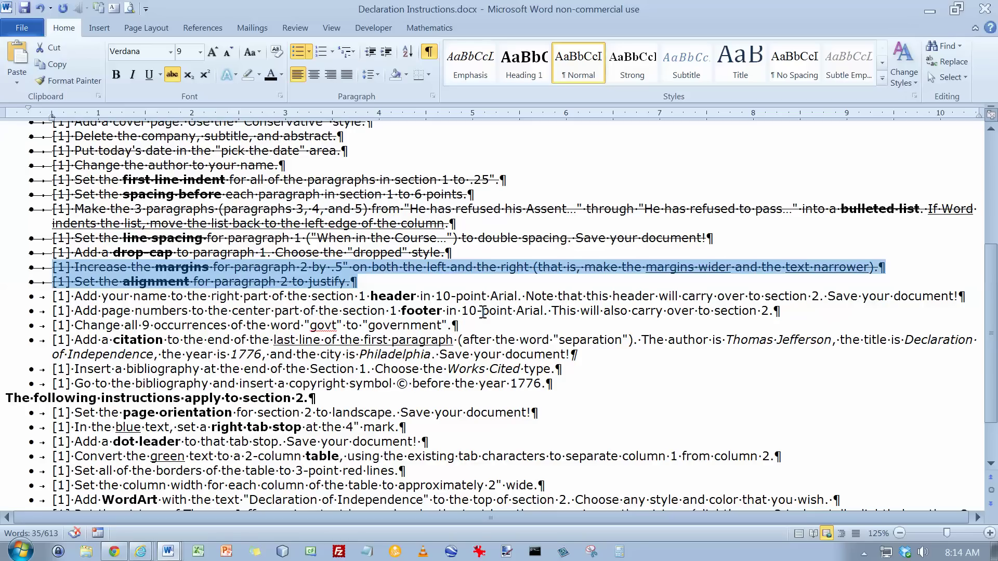
pyautogui.hotkey('alt', 'Tab')
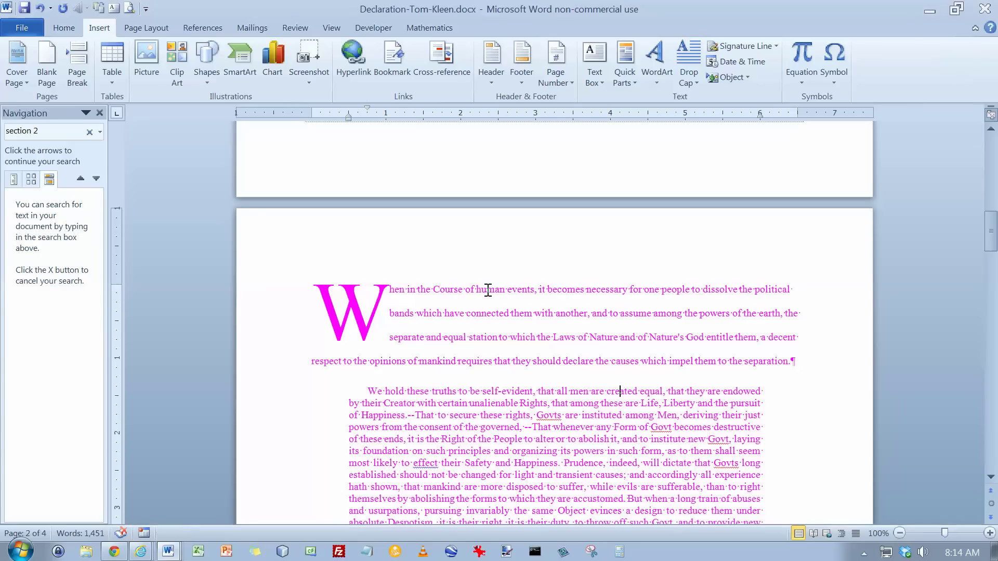
# Step: Type the author's name right-aligned in the header and format it as 10-point Arial
pyautogui.doubleClick(505, 257)
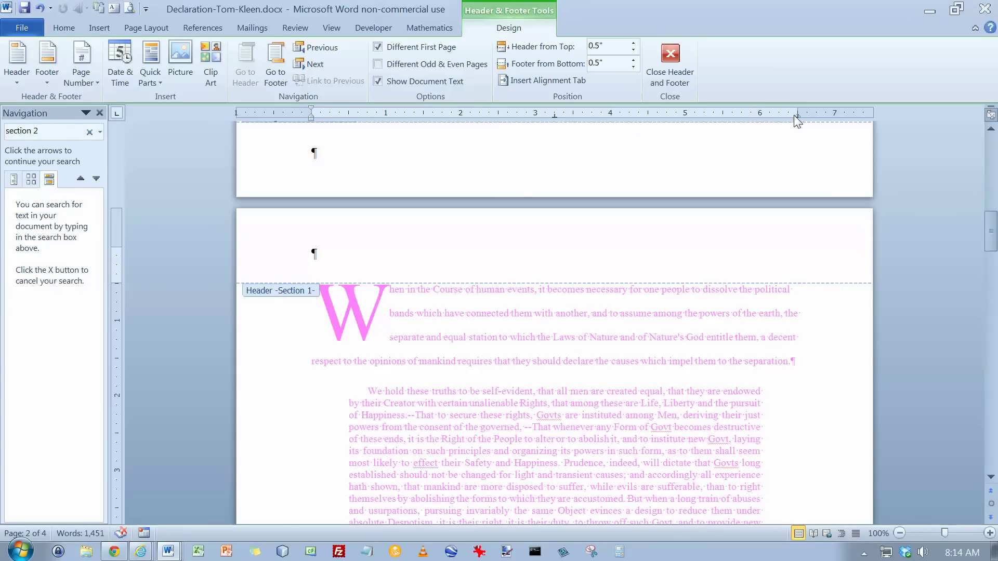
pyautogui.press('Tab')
pyautogui.press('Tab')
pyautogui.write('Tom Kleen')
pyautogui.hotkey('ctrl', 'a')
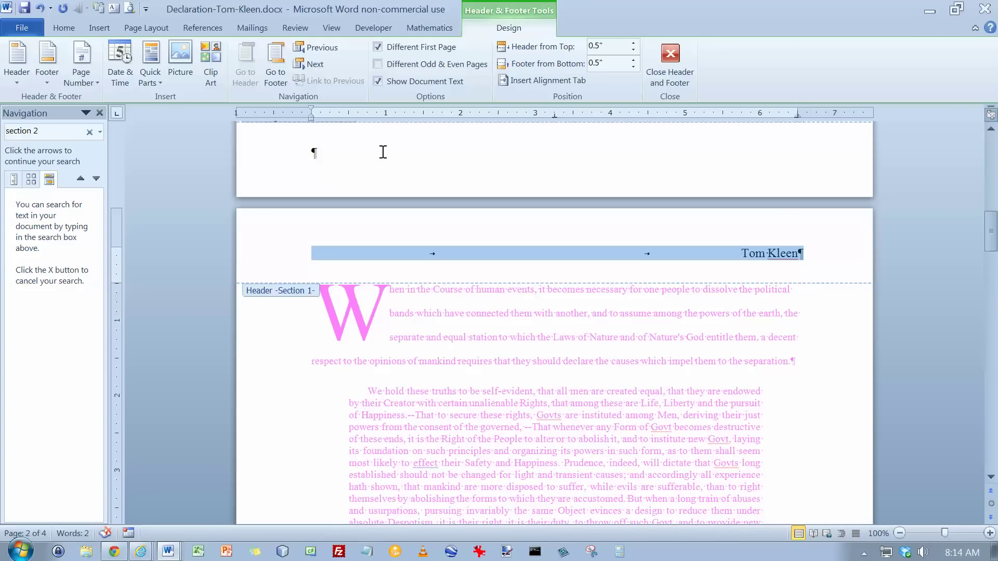
pyautogui.click(66, 32)
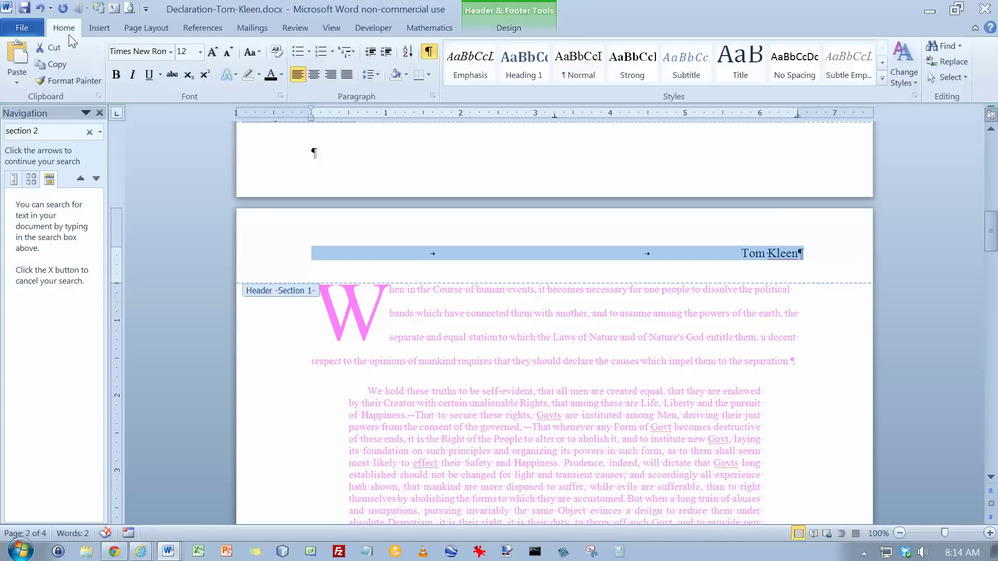
pyautogui.click(200, 52)
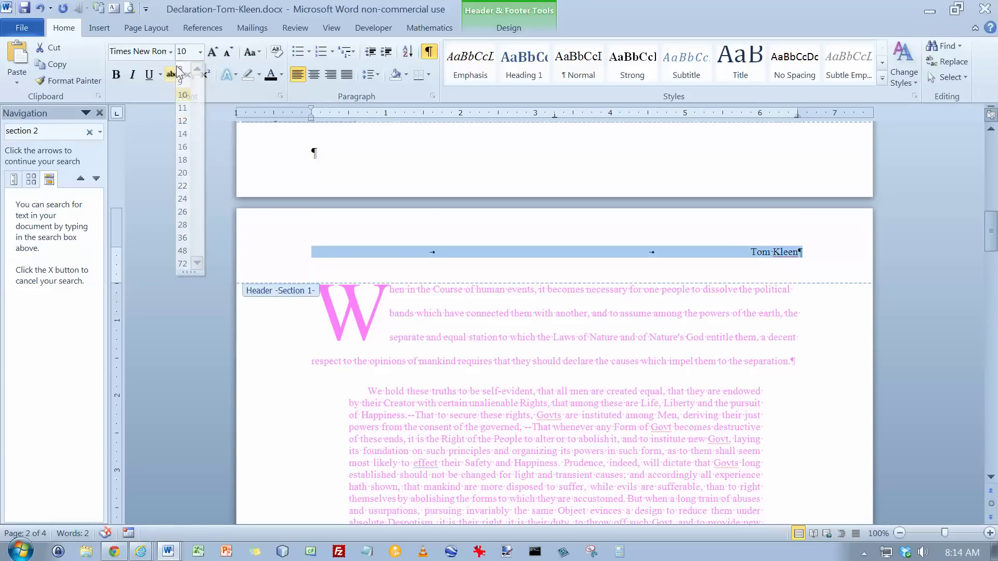
pyautogui.click(185, 90)
pyautogui.click(171, 52)
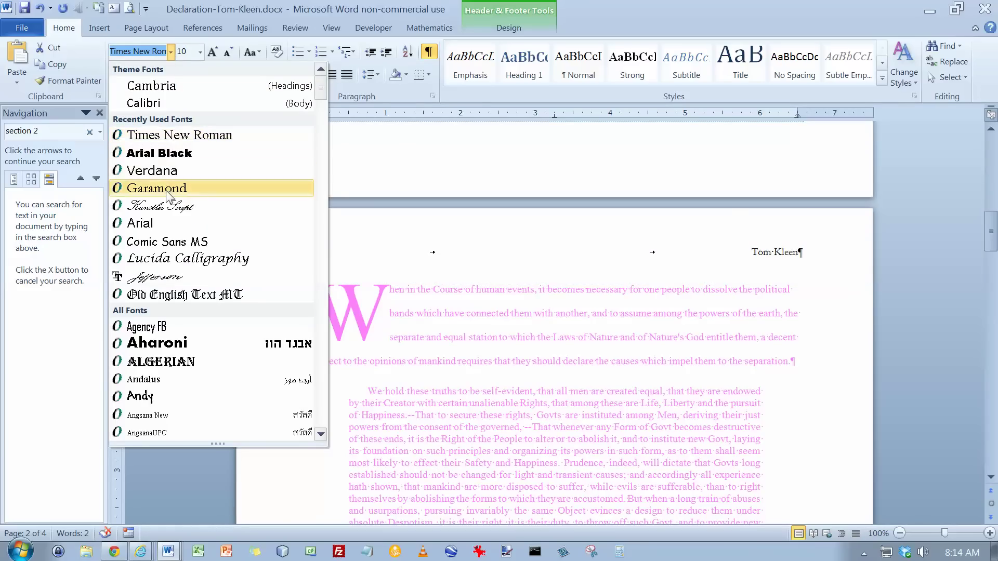
pyautogui.click(169, 225)
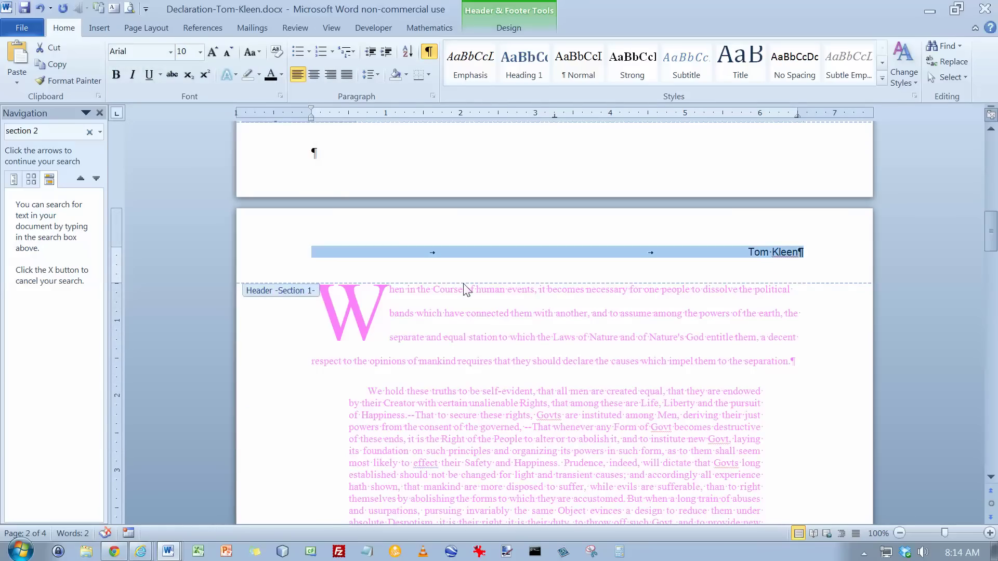
# Step: Move the caret to the centre tab of the page 2 footer
pyautogui.scroll(-5, 463, 289)
pyautogui.scroll(-10, 464, 289)
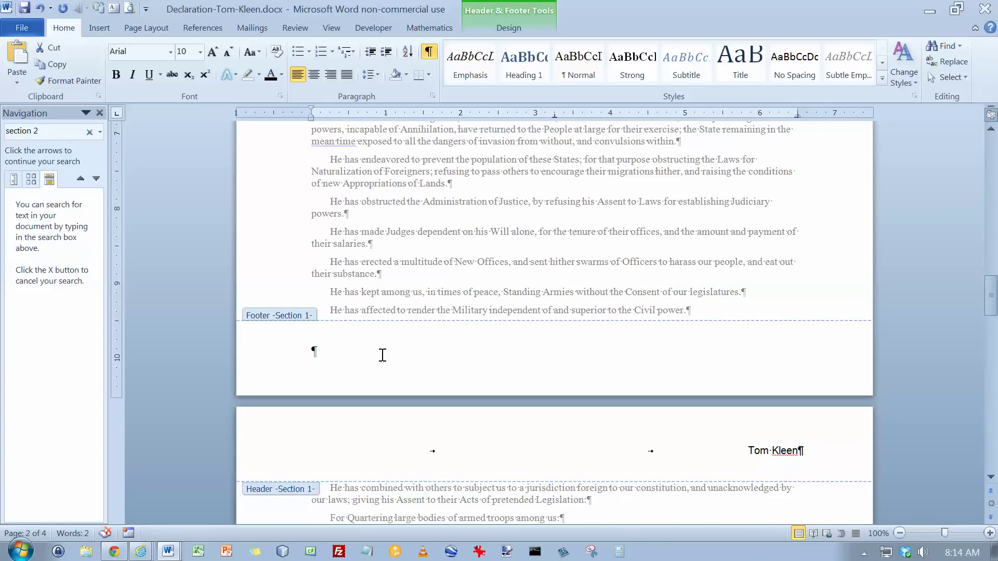
pyautogui.click(436, 358)
pyautogui.press('Tab')
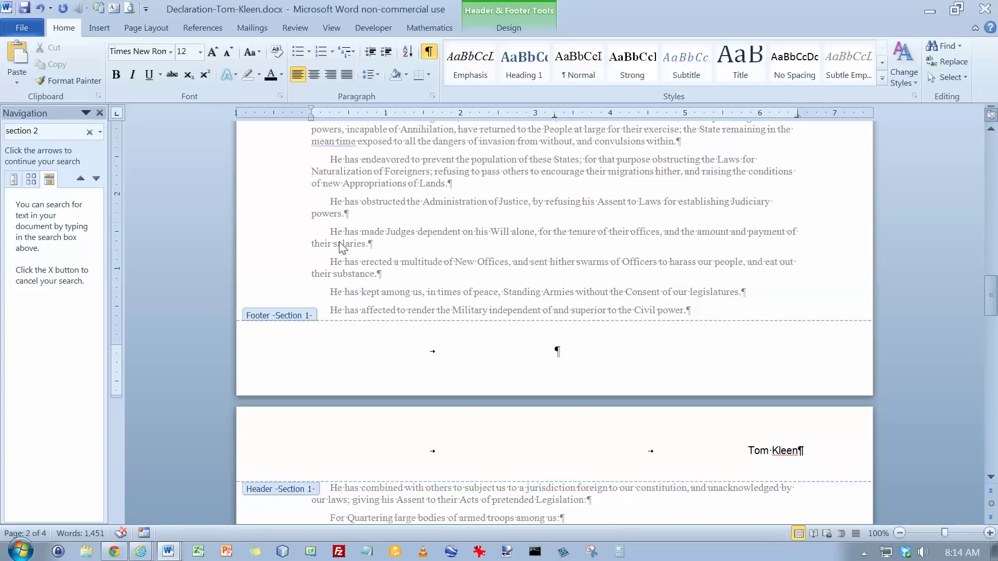
# Step: Insert a plain page number at the footer centre and format it as 10-point Arial
pyautogui.click(508, 27)
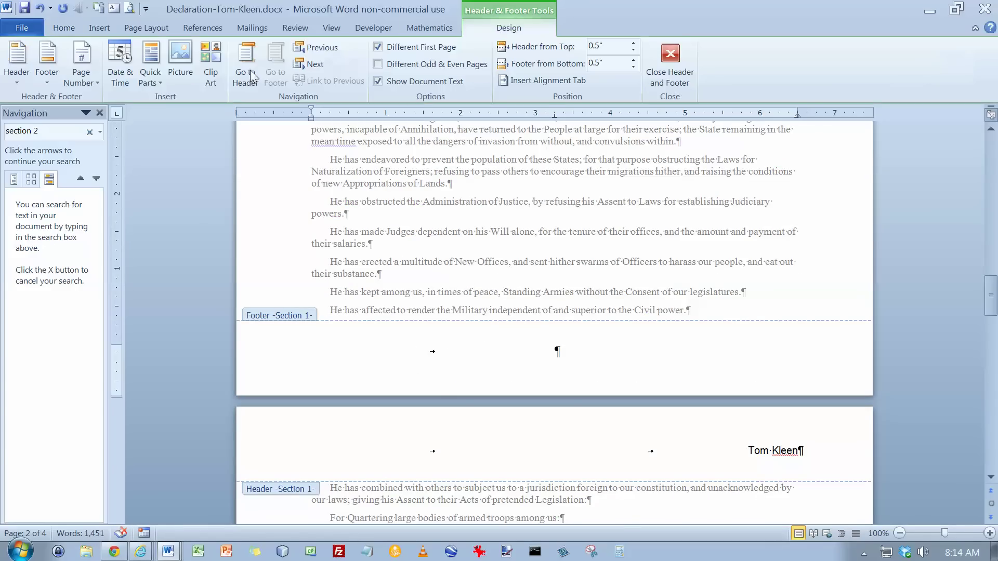
pyautogui.click(97, 85)
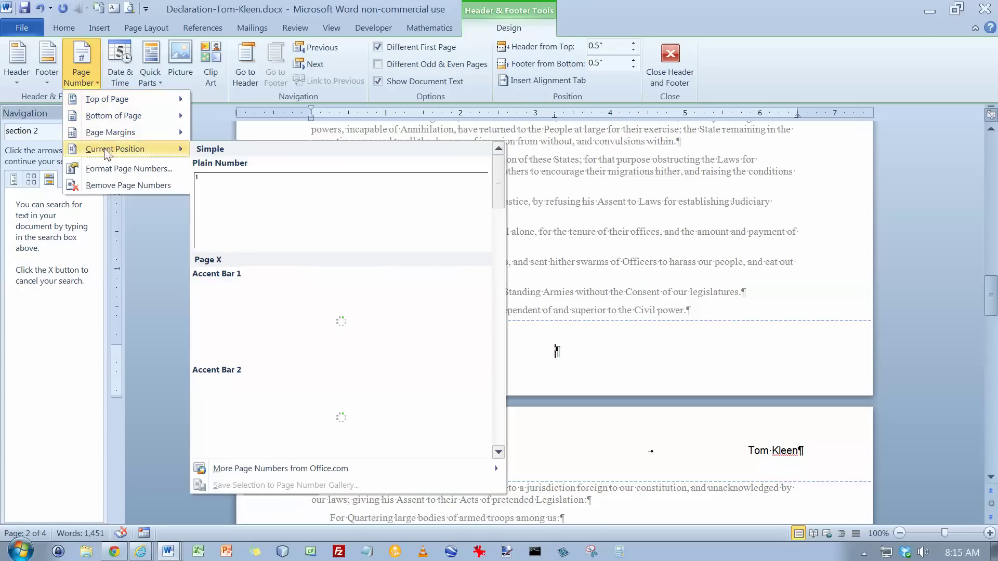
pyautogui.click(216, 174)
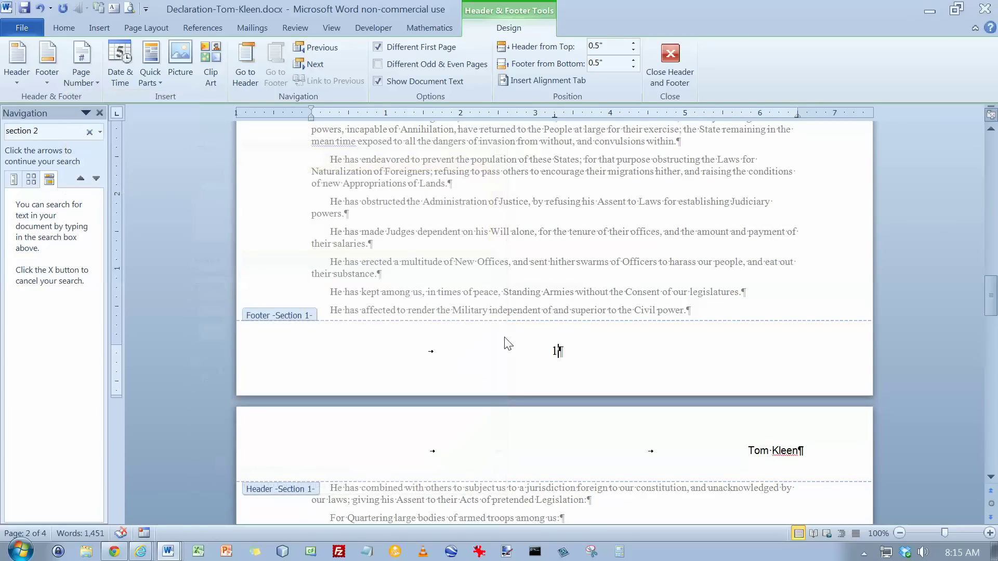
pyautogui.moveTo(536, 352); pyautogui.dragTo(560, 352)
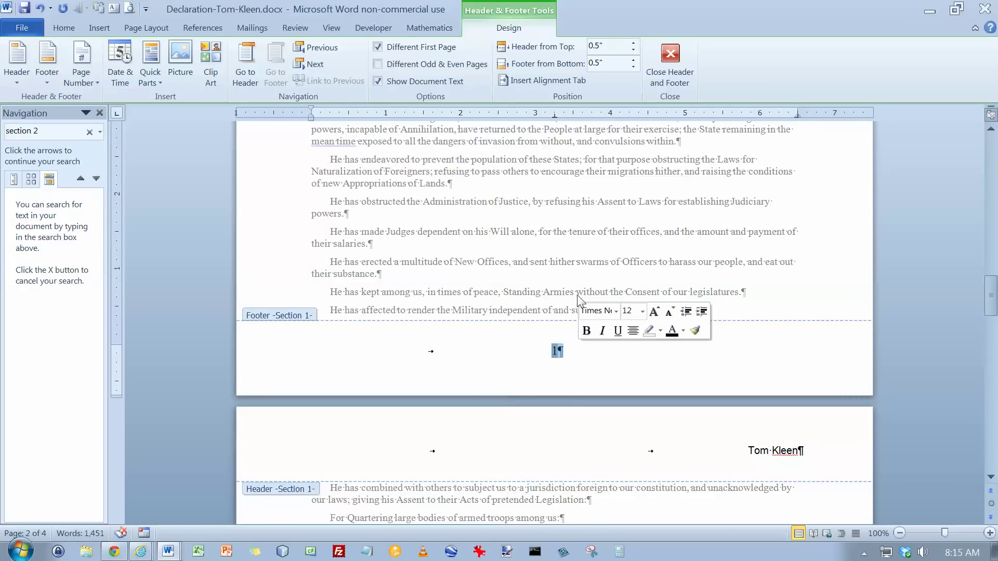
pyautogui.click(63, 28)
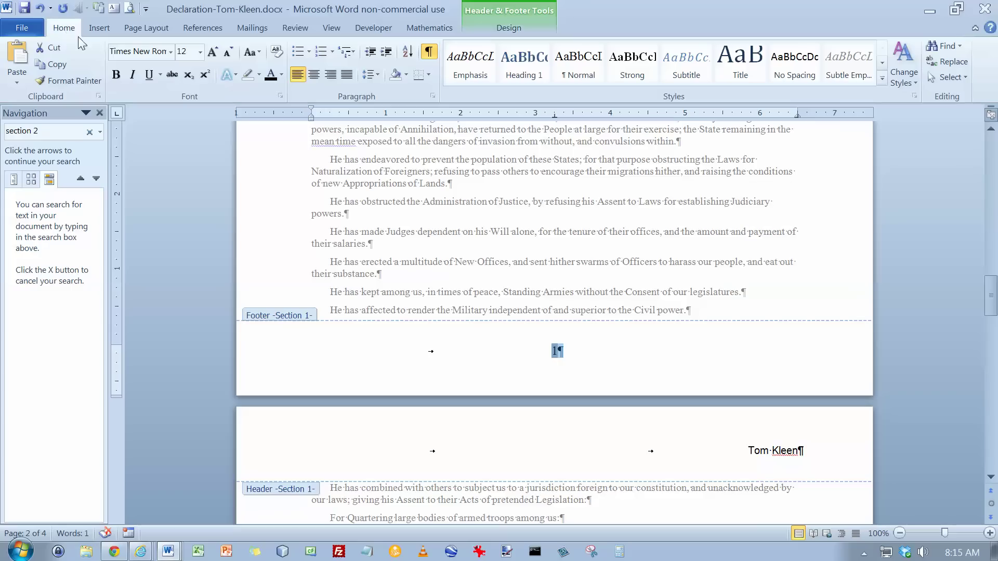
pyautogui.click(200, 52)
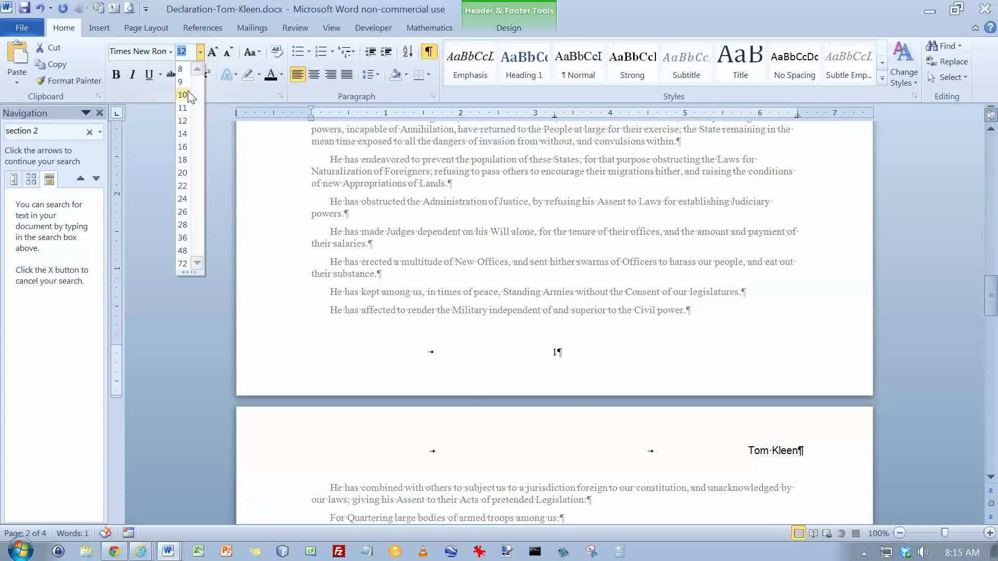
pyautogui.click(187, 115)
pyautogui.click(170, 51)
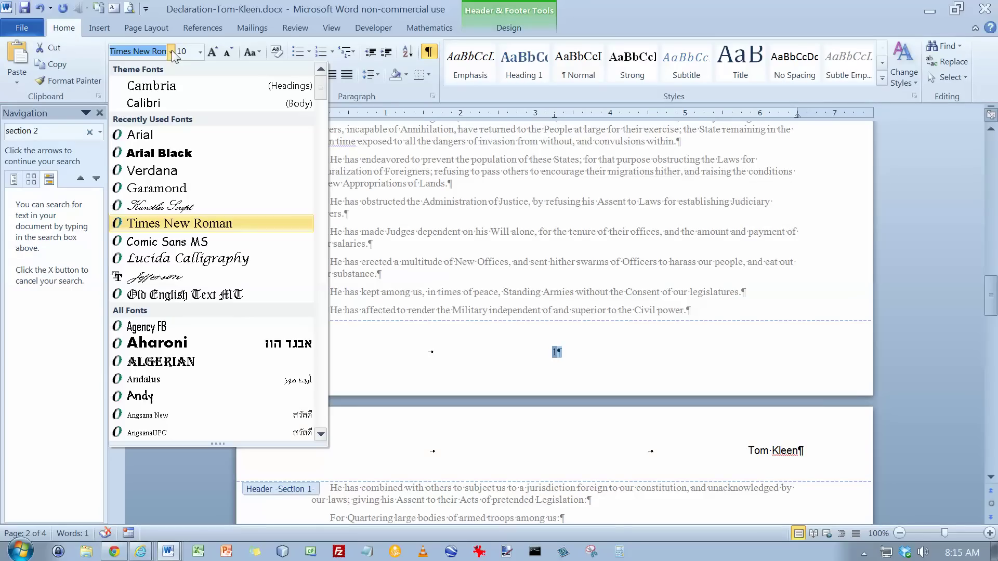
pyautogui.click(154, 136)
pyautogui.hotkey('alt', 'Tab')
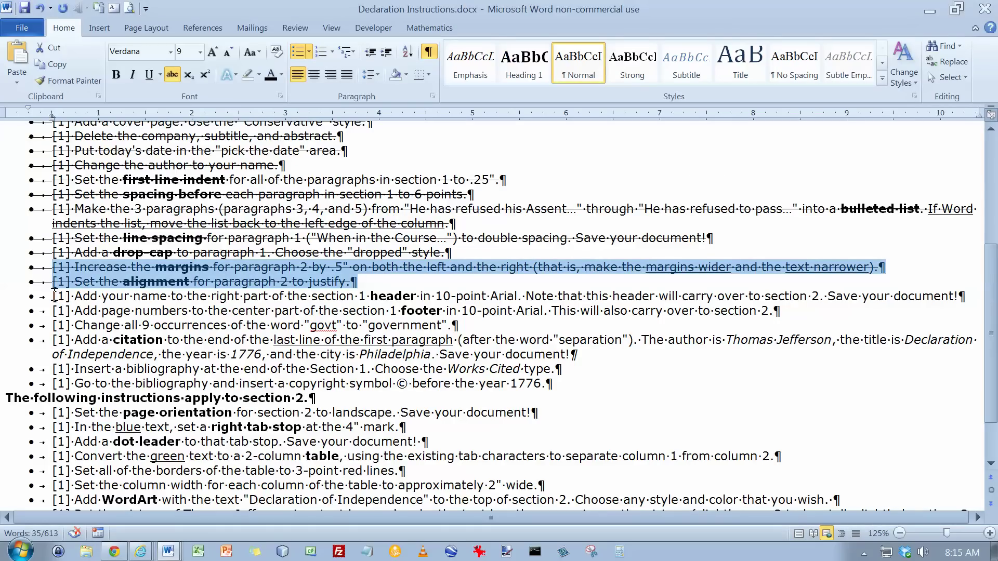
# Step: Strike through the header and page-number instructions
pyautogui.moveTo(54, 296); pyautogui.dragTo(801, 314)
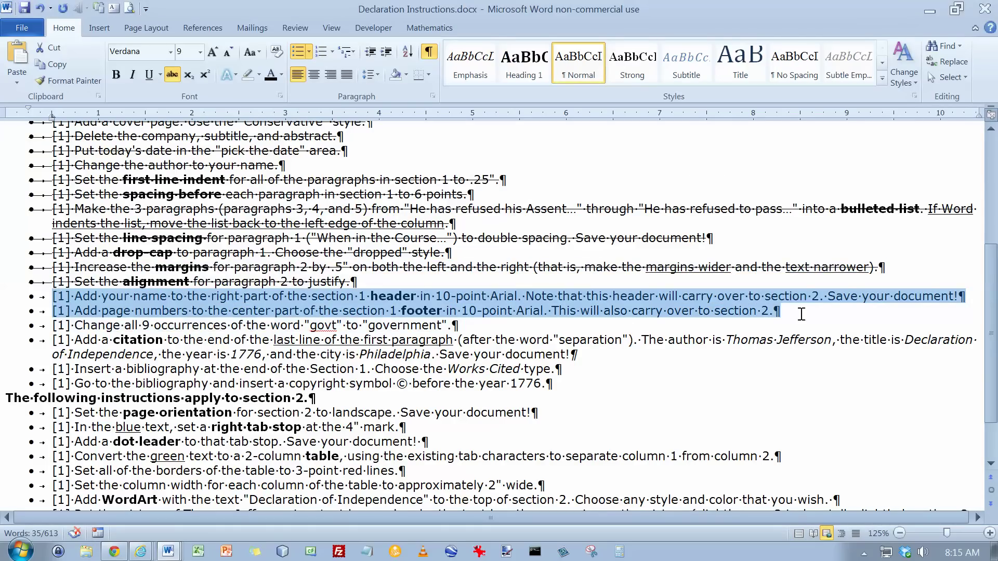
pyautogui.click(172, 75)
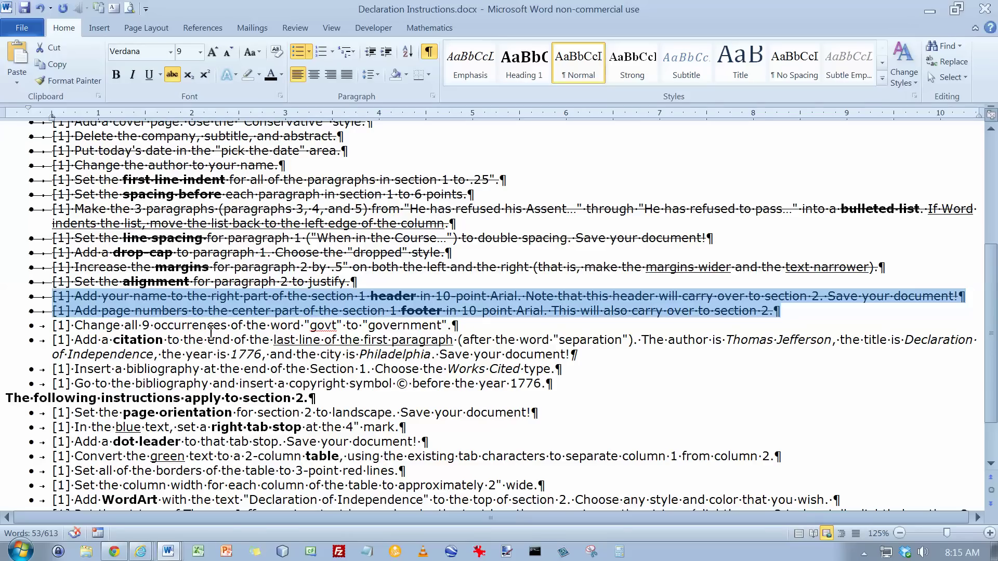
pyautogui.hotkey('alt', 'Tab')
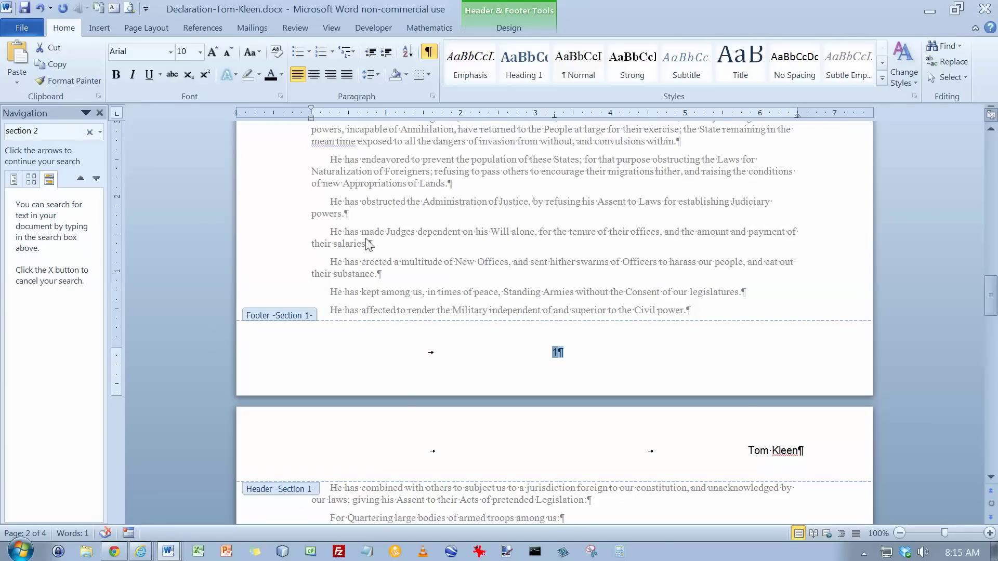
# Step: Replace all 9 occurrences of 'govt' with 'government' in the declaration
pyautogui.press('Escape')
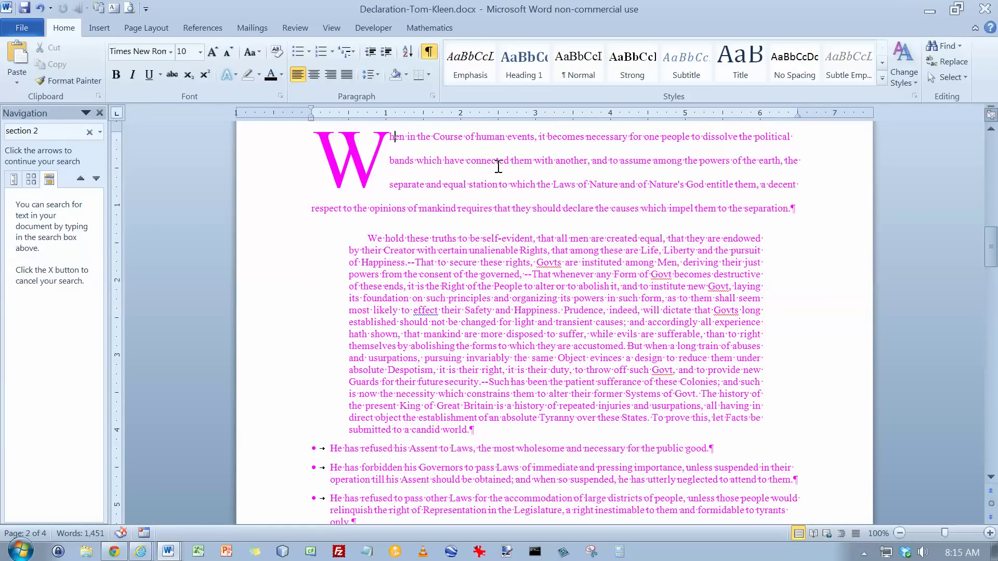
pyautogui.hotkey('ctrl', 'h')
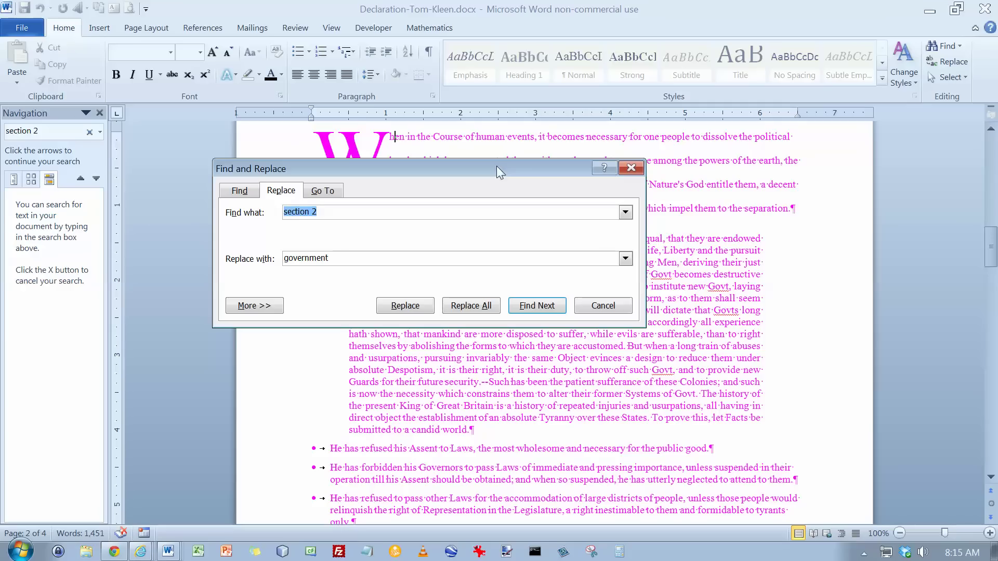
pyautogui.write('govt')
pyautogui.click(476, 306)
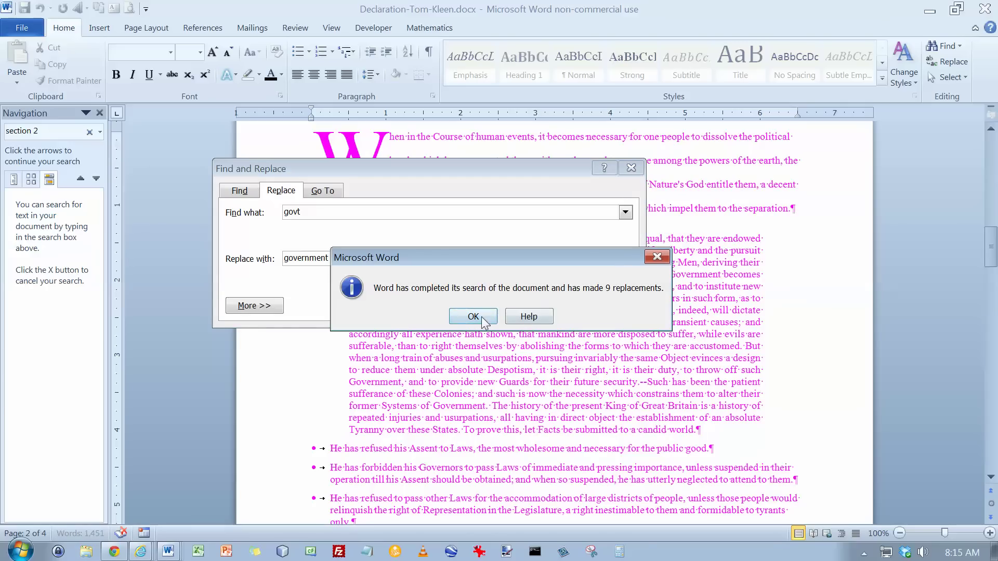
pyautogui.click(473, 316)
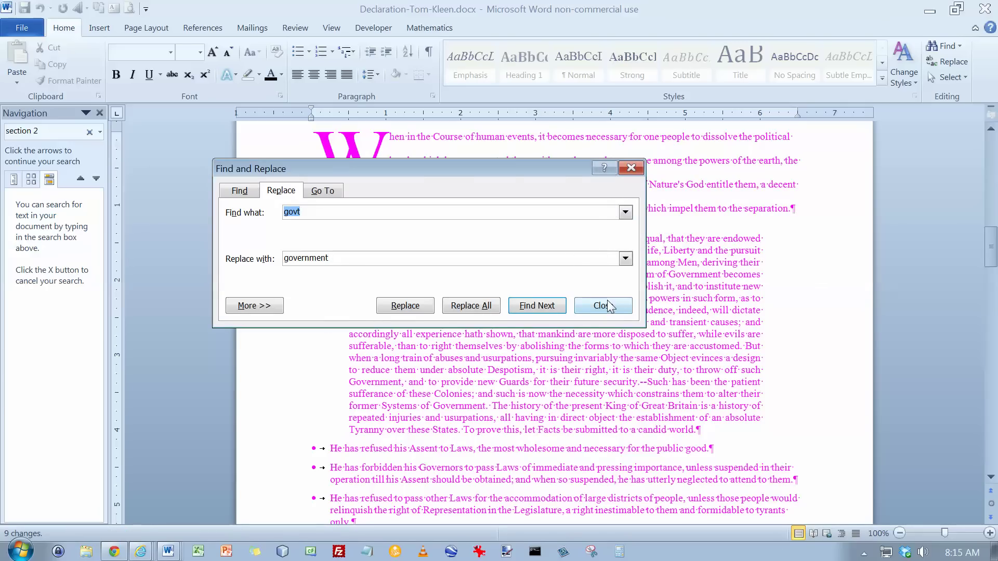
pyautogui.click(608, 305)
# Step: Strike through the govt replacement instruction
pyautogui.hotkey('alt', 'Tab')
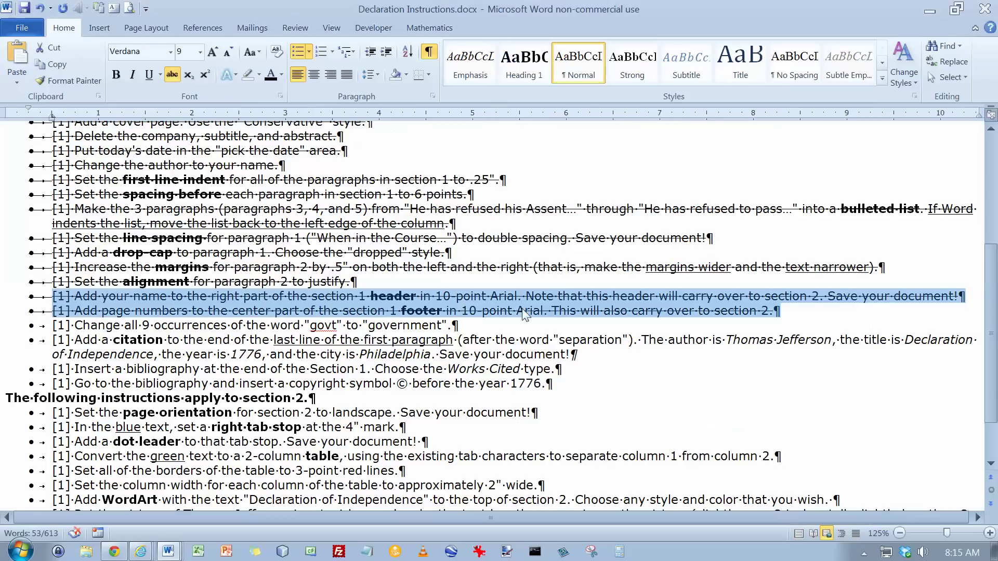
pyautogui.moveTo(53, 325); pyautogui.dragTo(608, 325)
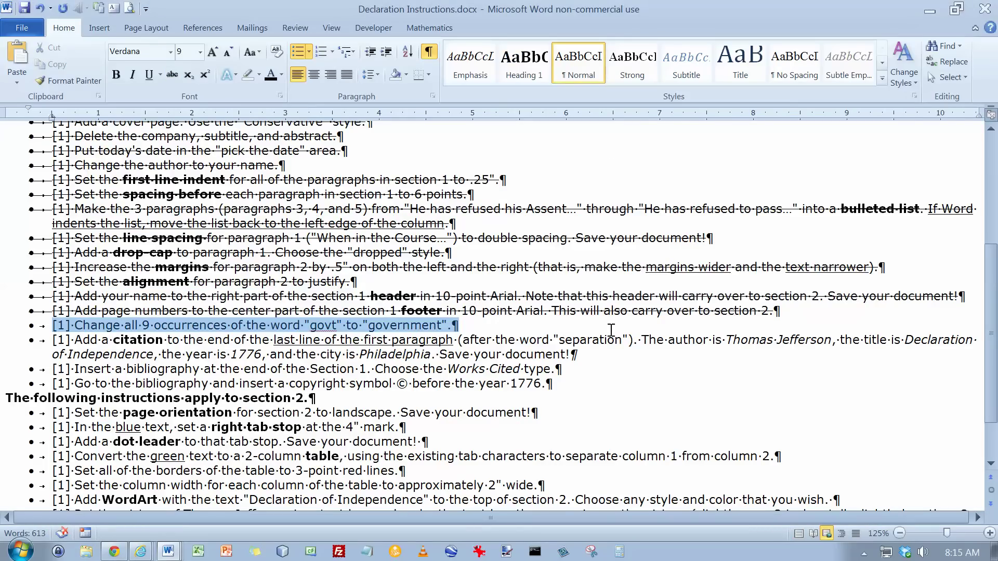
pyautogui.click(172, 75)
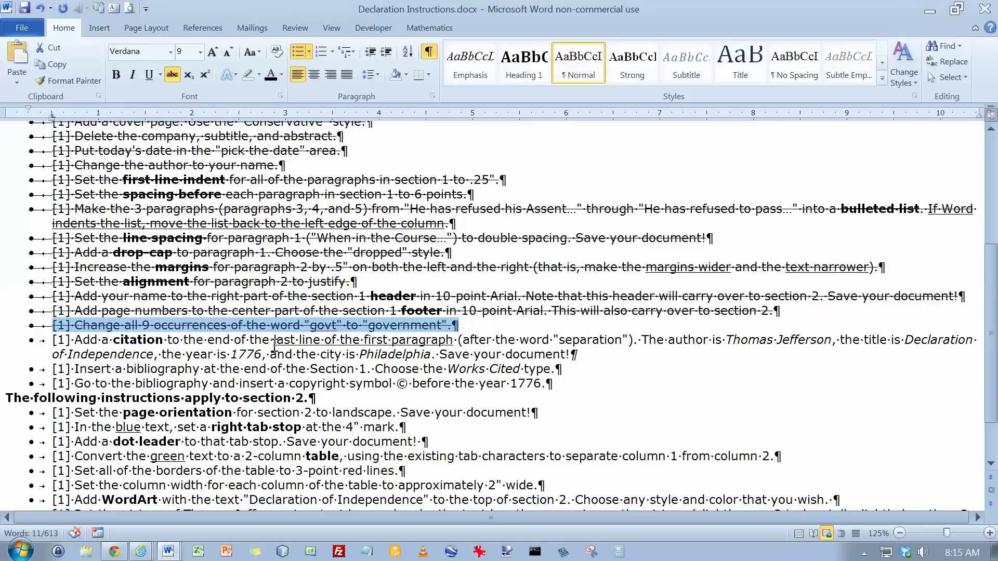
pyautogui.click(387, 342)
pyautogui.hotkey('alt', 'Tab')
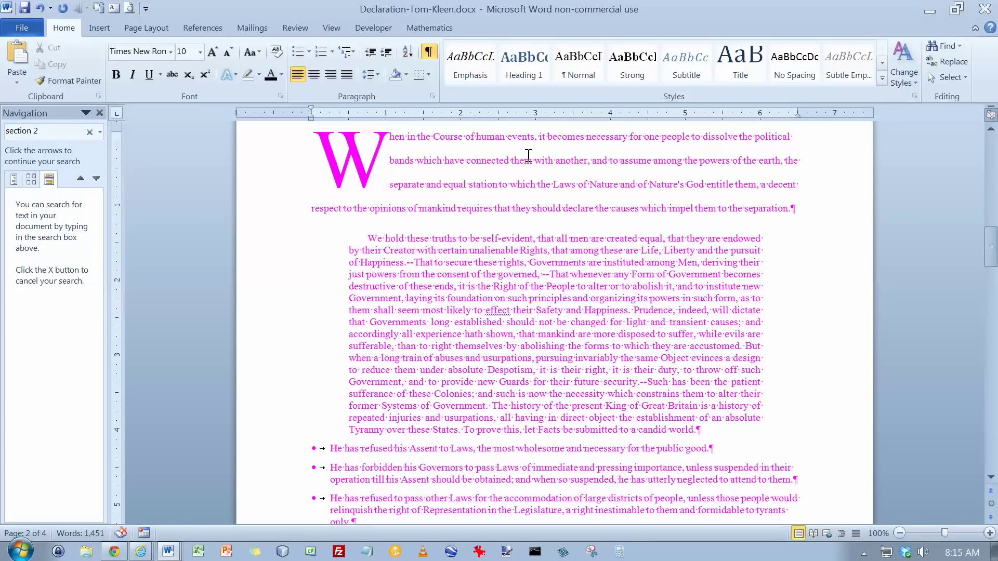
# Step: Start adding a new citation source and set its type to Report
pyautogui.click(209, 29)
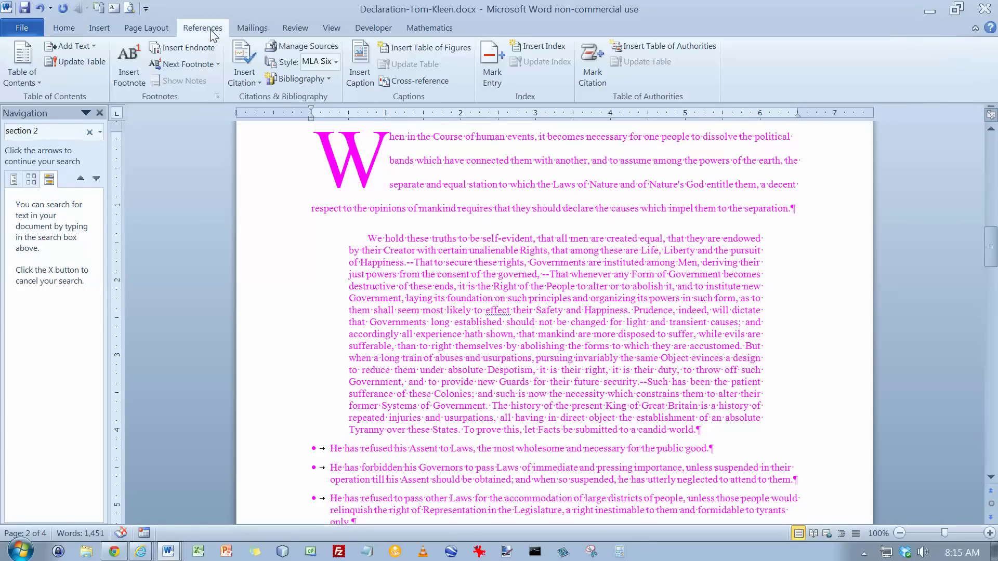
pyautogui.click(253, 79)
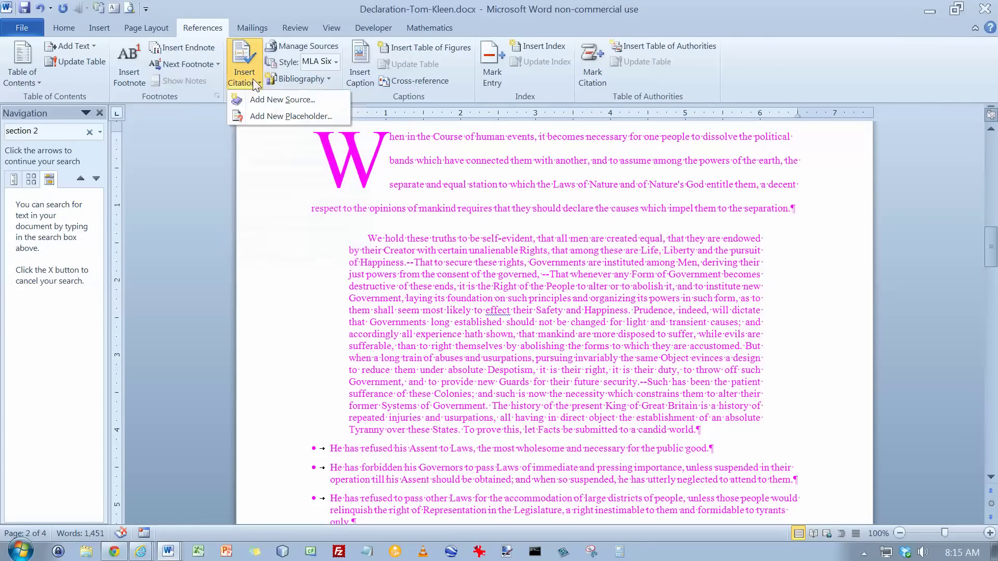
pyautogui.click(257, 97)
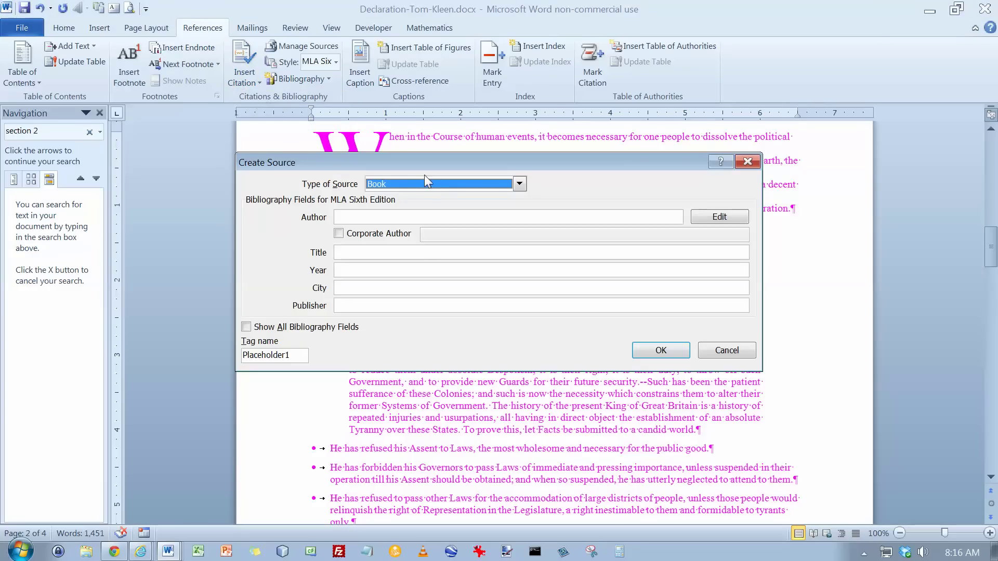
pyautogui.click(519, 184)
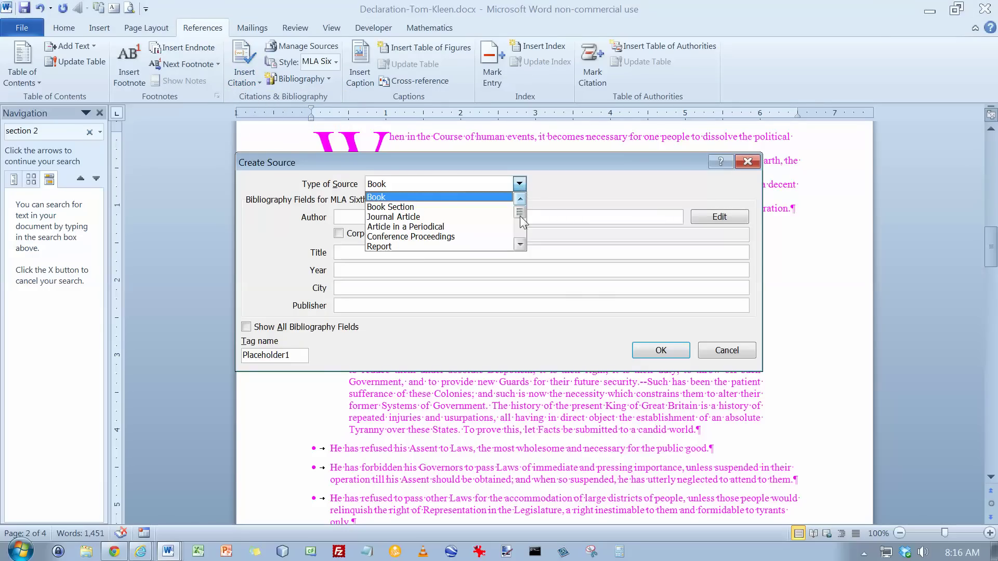
pyautogui.click(520, 232)
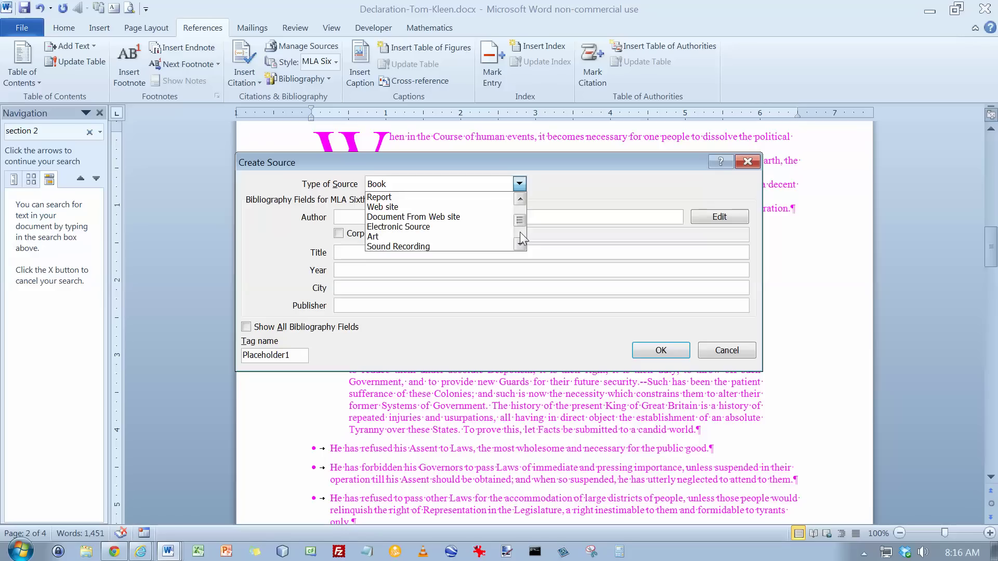
pyautogui.moveTo(521, 232); pyautogui.dragTo(521, 217)
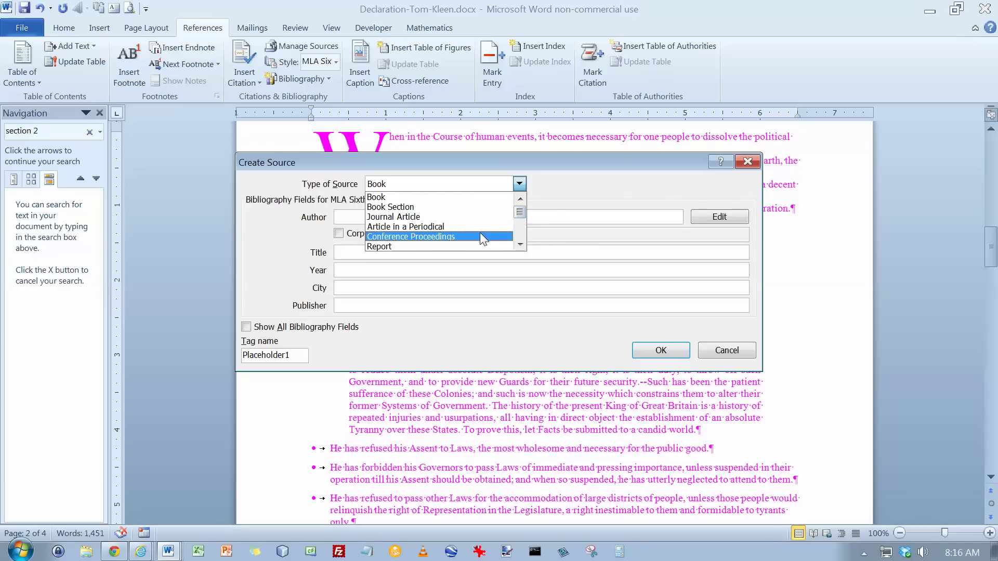
pyautogui.click(450, 245)
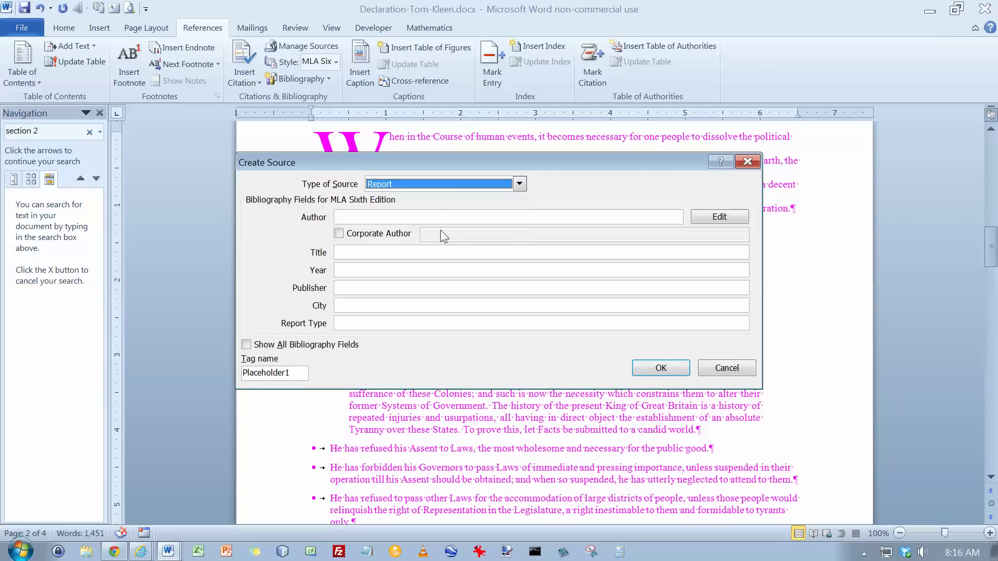
# Step: Fill in the author, title 'Declaration of Independence', year 1776 and city Philadelphia, then insert the citation
pyautogui.click(439, 220)
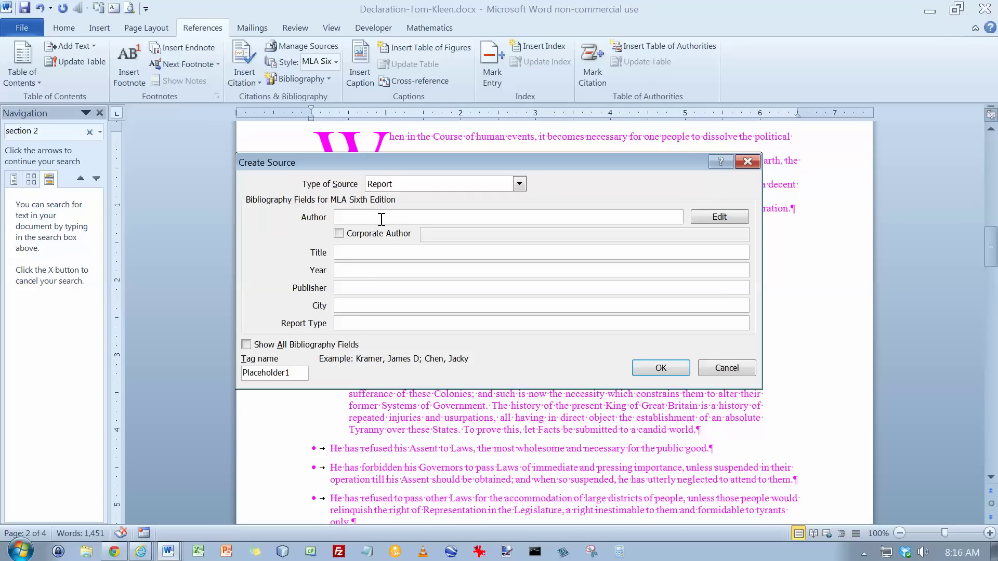
pyautogui.write('Jefferson, Tho')
pyautogui.press('Tab')
pyautogui.press('Tab')
pyautogui.press('Tab')
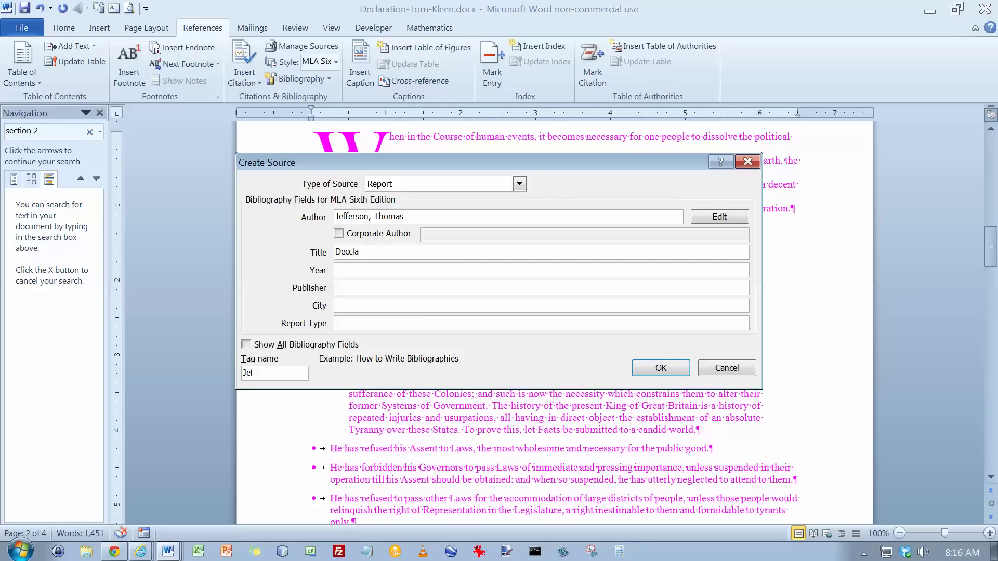
pyautogui.write('Declaration of INde')
pyautogui.press('BackSpace')
pyautogui.write('ndependence')
pyautogui.press('Tab')
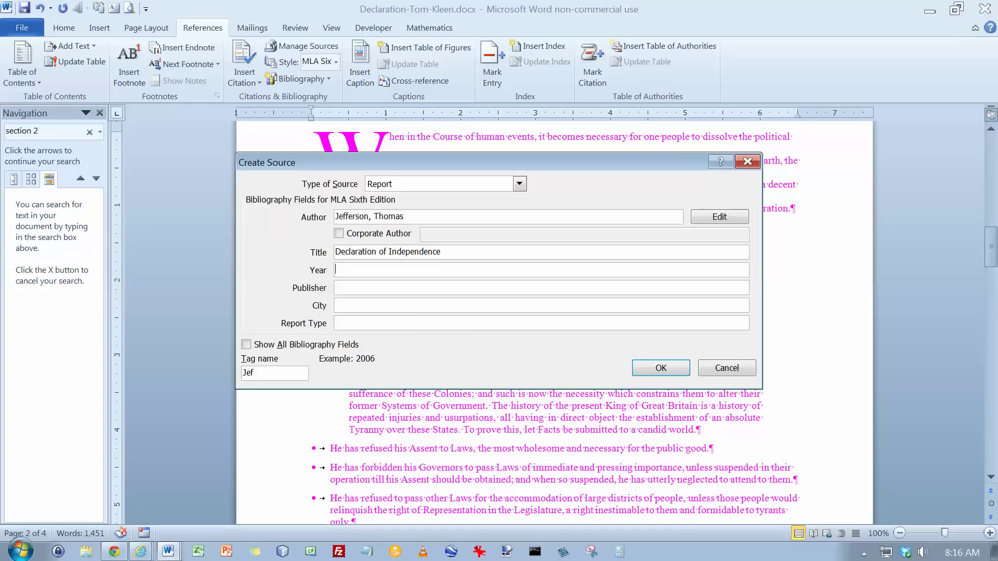
pyautogui.press('Tab')
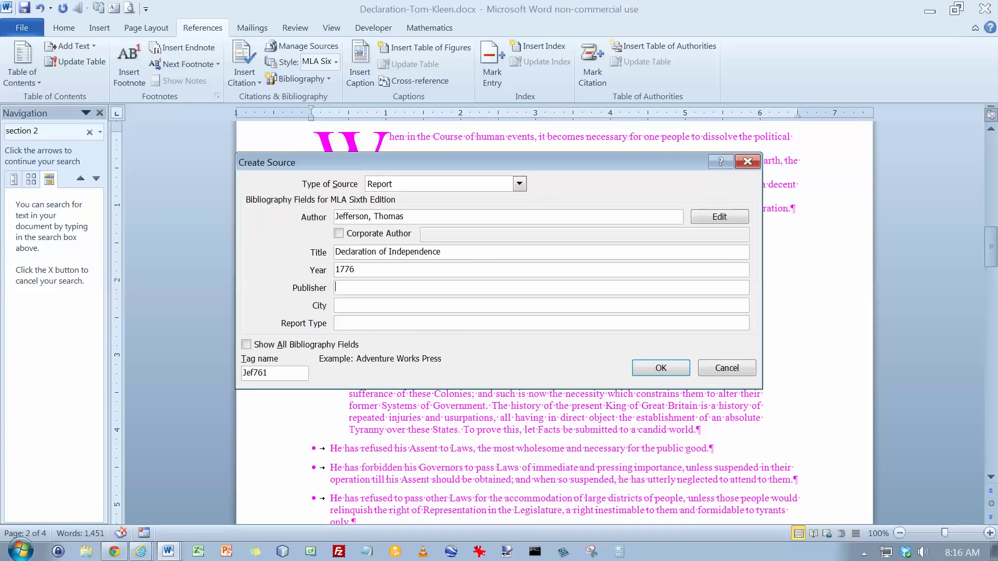
pyautogui.press('Tab')
pyautogui.write('Philadelphia')
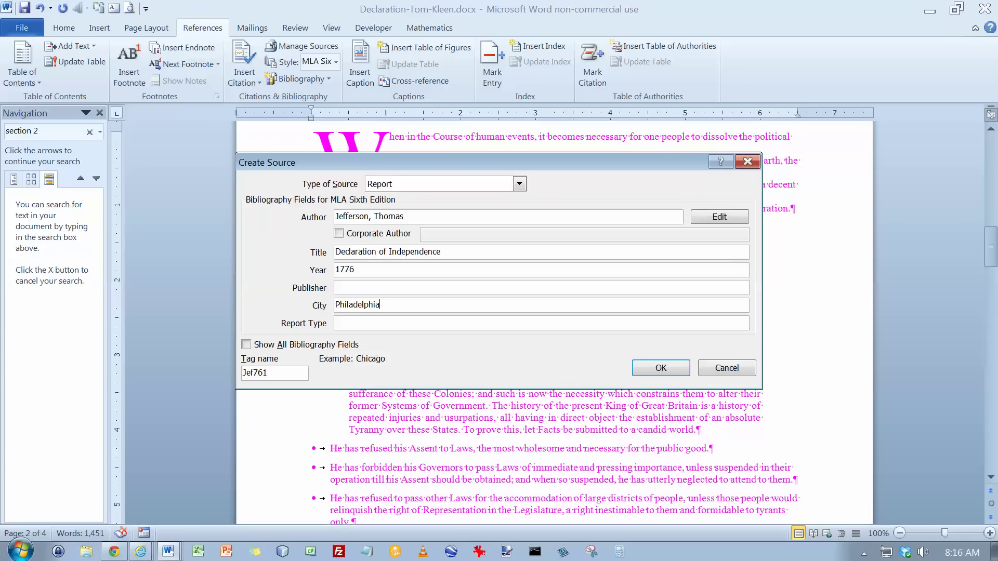
pyautogui.click(660, 368)
pyautogui.hotkey('alt', 'Tab')
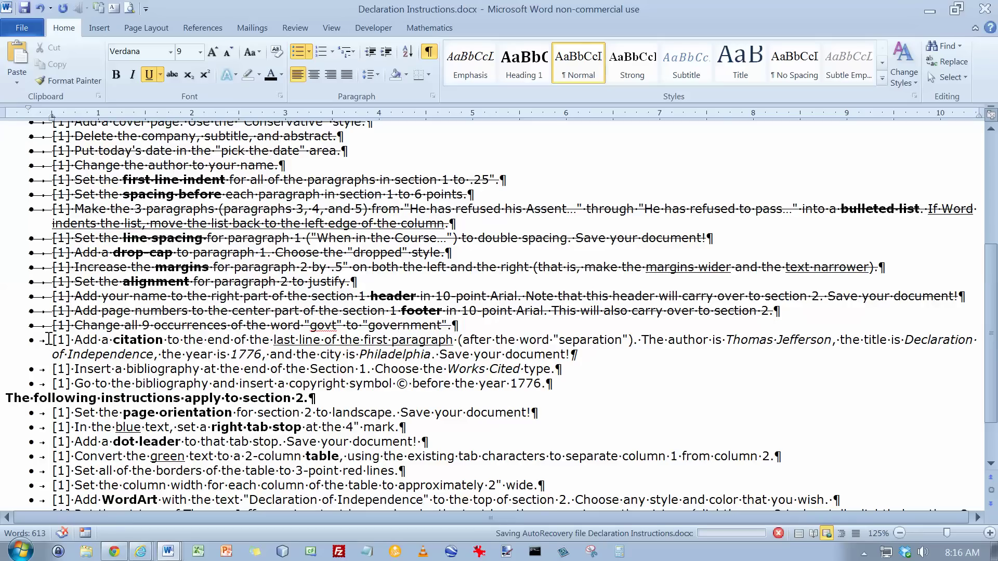
# Step: Strike through the completed citation instruction in the instructions document
pyautogui.moveTo(52, 340); pyautogui.dragTo(590, 355)
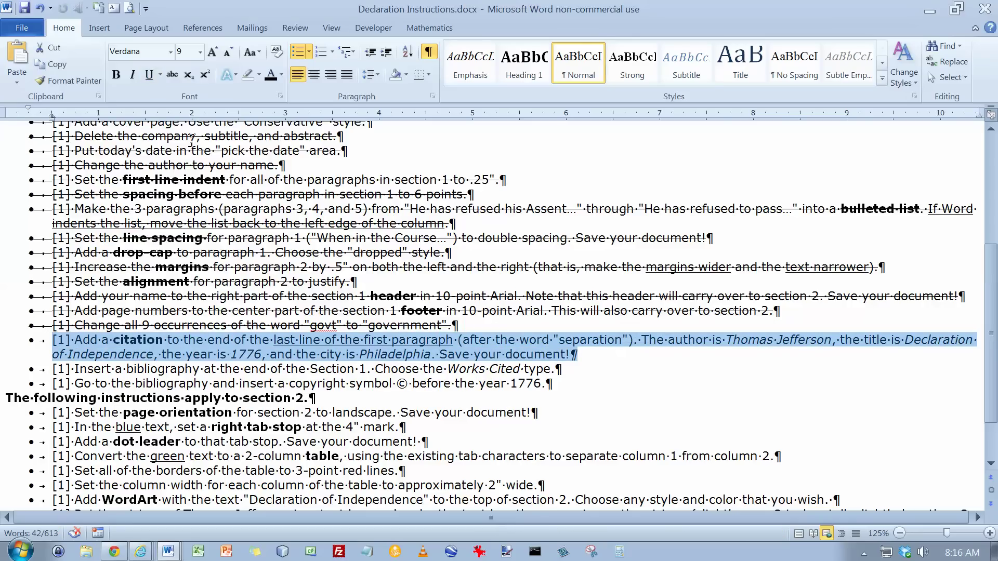
pyautogui.click(172, 75)
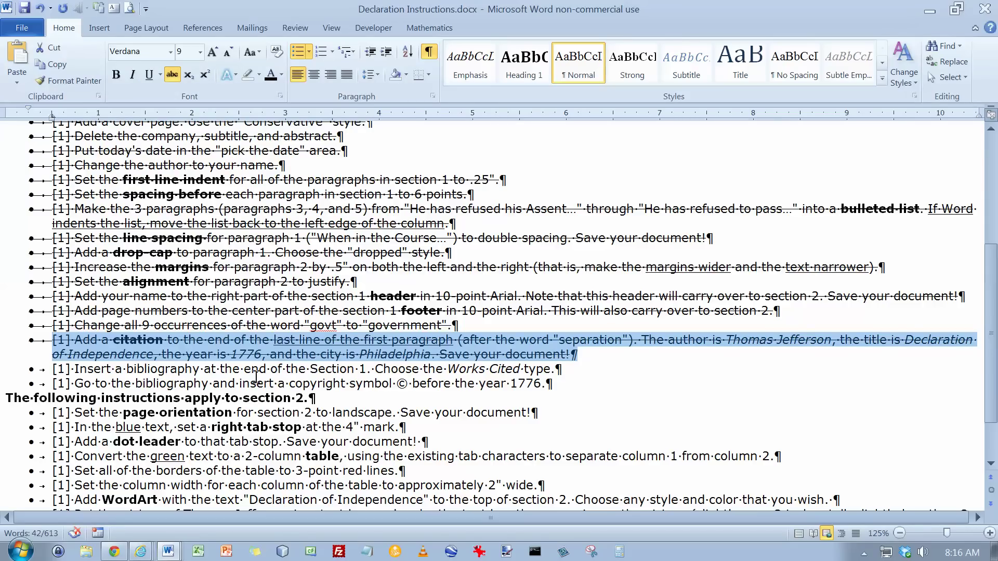
pyautogui.click(442, 372)
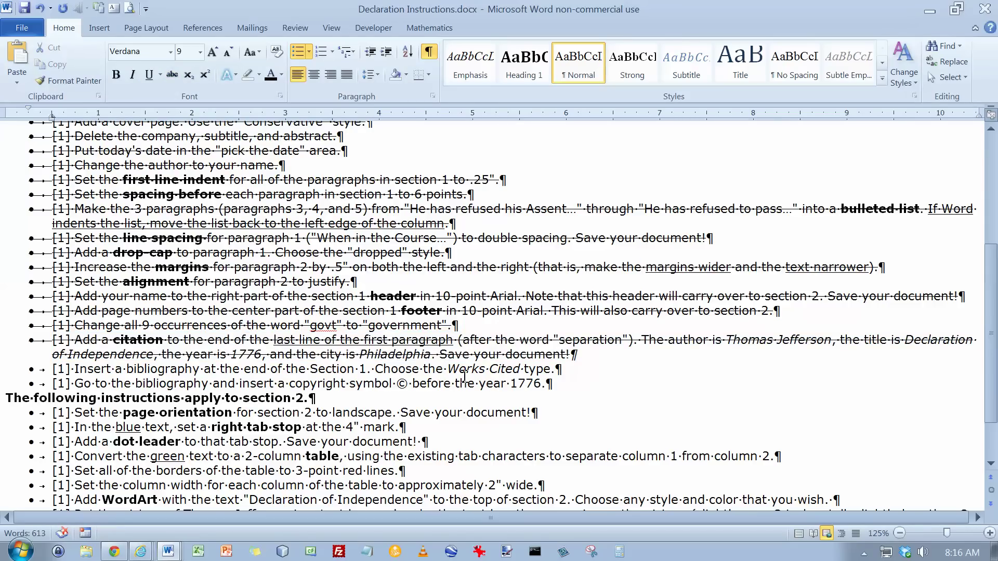
pyautogui.hotkey('alt', 'Tab')
# Step: Insert a Works Cited bibliography after 'Honor.' at the end of section 1
pyautogui.scroll(-20, 464, 375)
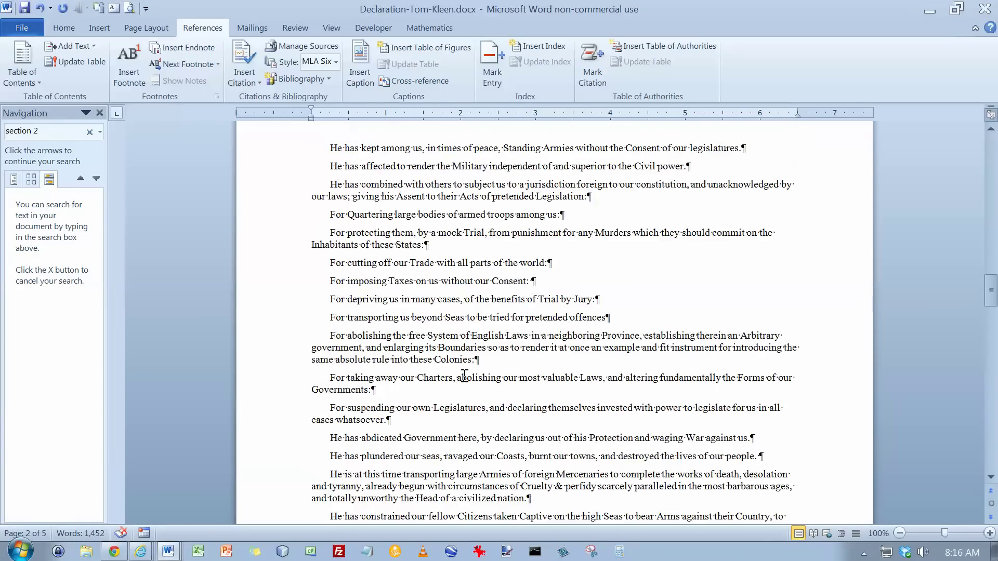
pyautogui.scroll(-5, 465, 375)
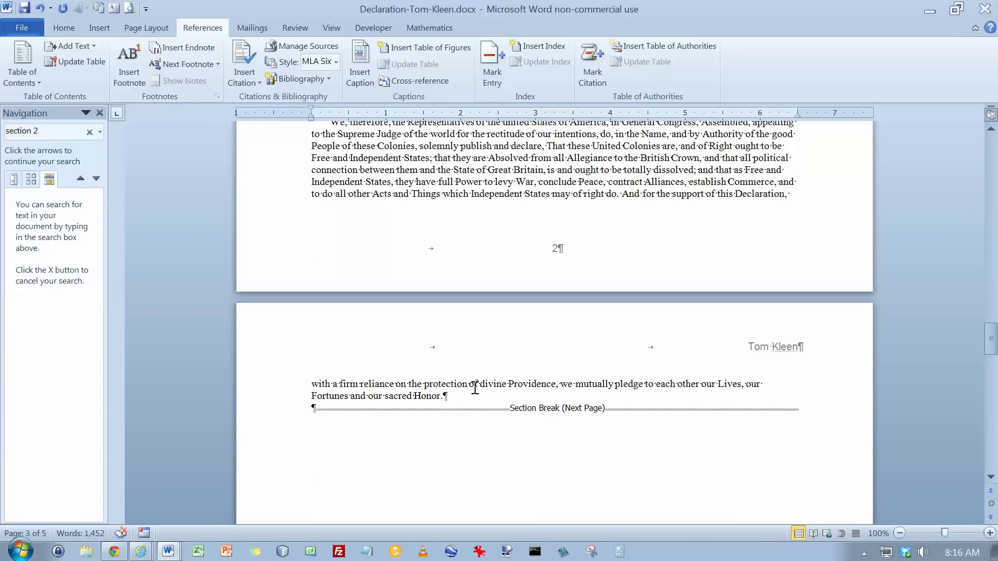
pyautogui.click(464, 397)
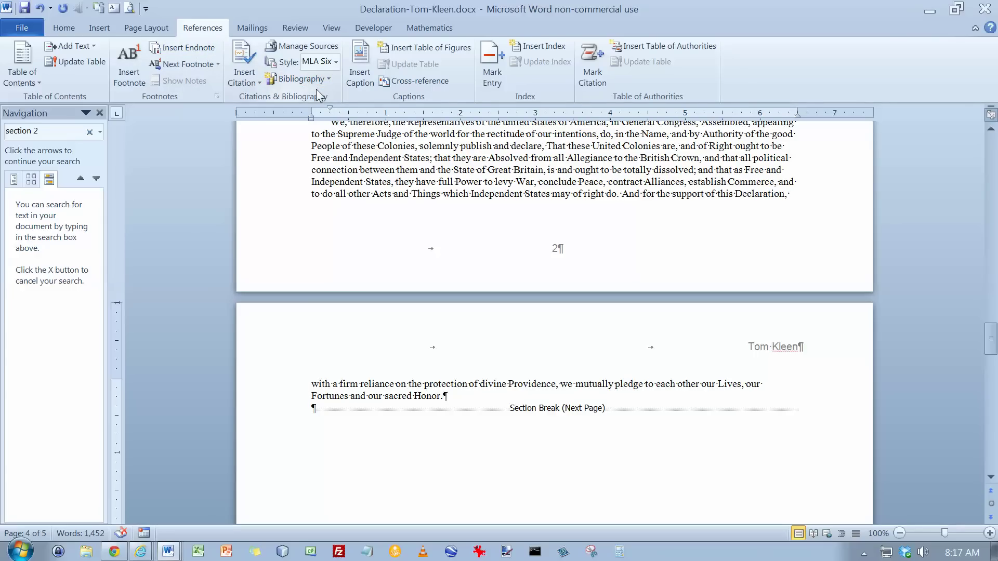
pyautogui.click(328, 79)
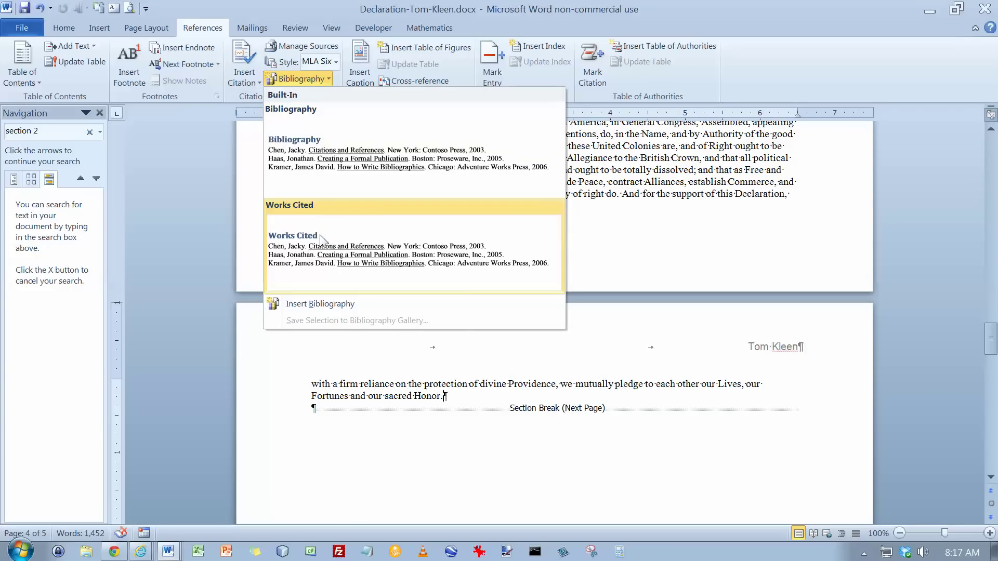
pyautogui.click(320, 235)
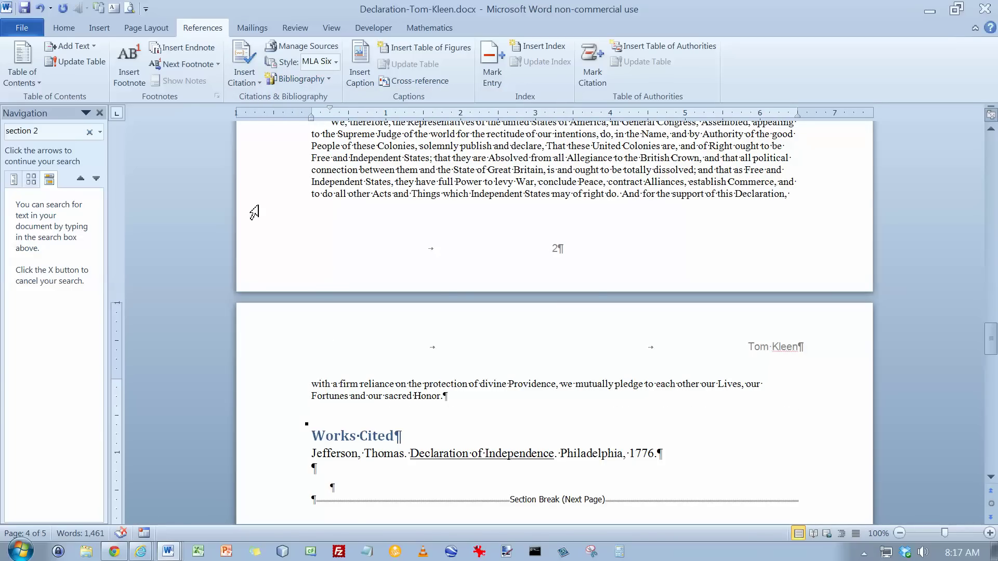
pyautogui.hotkey('alt', 'Tab')
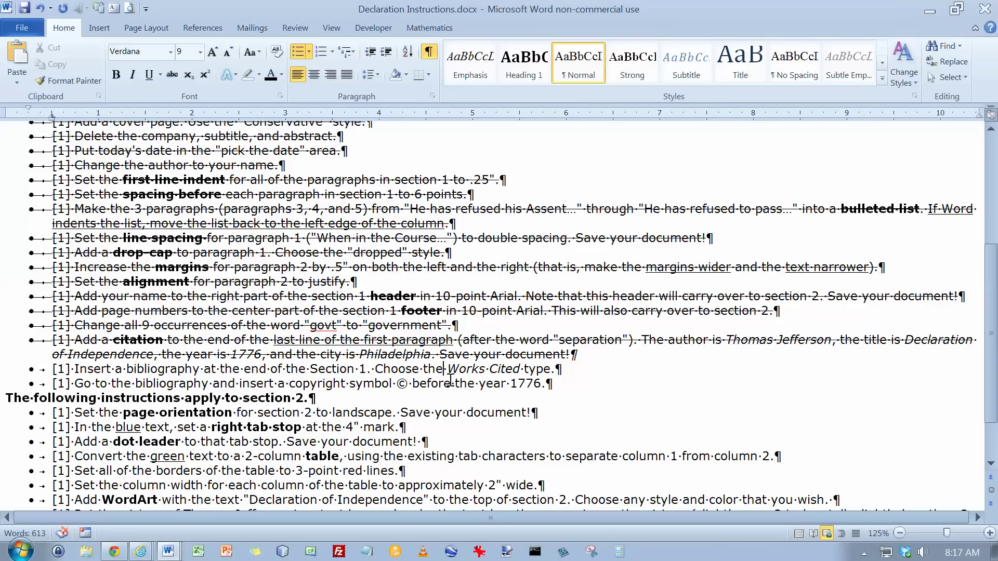
# Step: Add a © symbol before 1776 in the Works Cited entry
pyautogui.hotkey('alt', 'Tab')
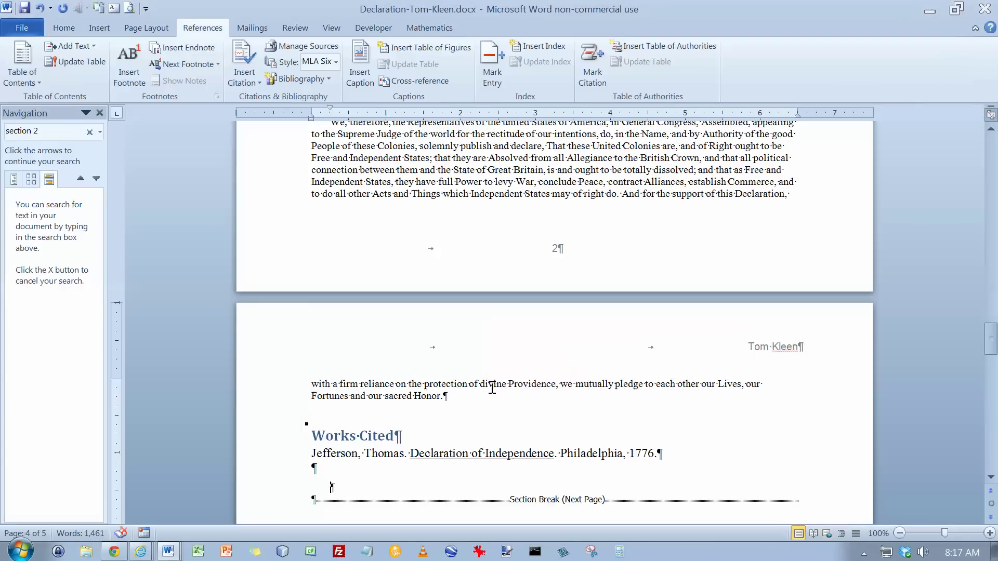
pyautogui.click(631, 454)
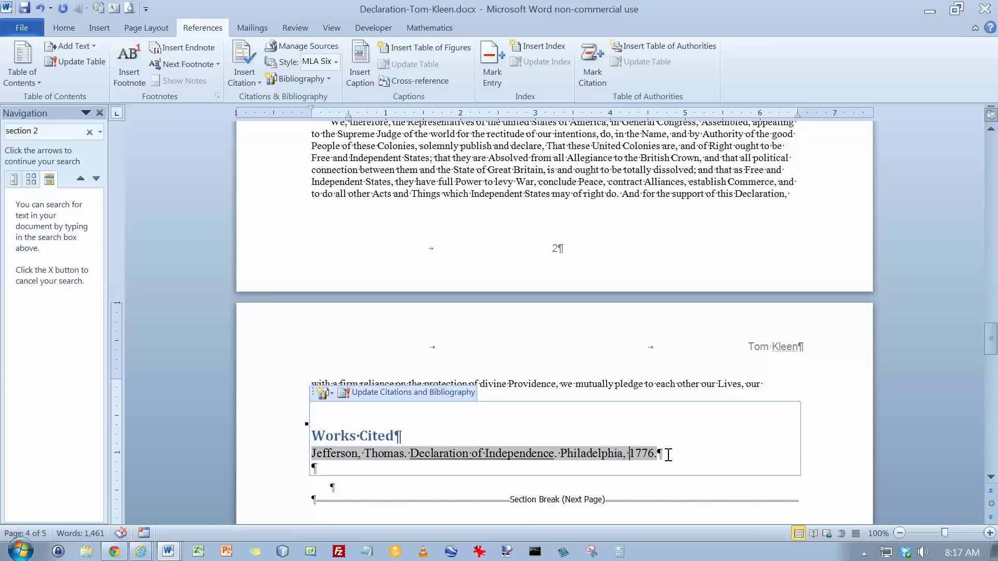
pyautogui.write('(c)')
# Step: Strike through the two bibliography instruction lines
pyautogui.hotkey('alt', 'Tab')
pyautogui.moveTo(53, 368); pyautogui.dragTo(613, 390)
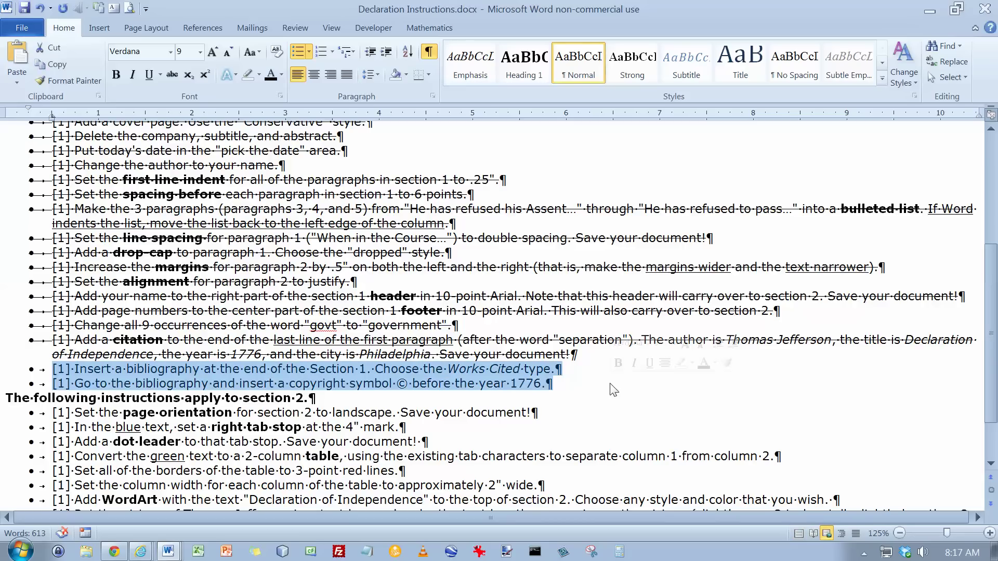
pyautogui.click(172, 75)
pyautogui.scroll(-2, 254, 299)
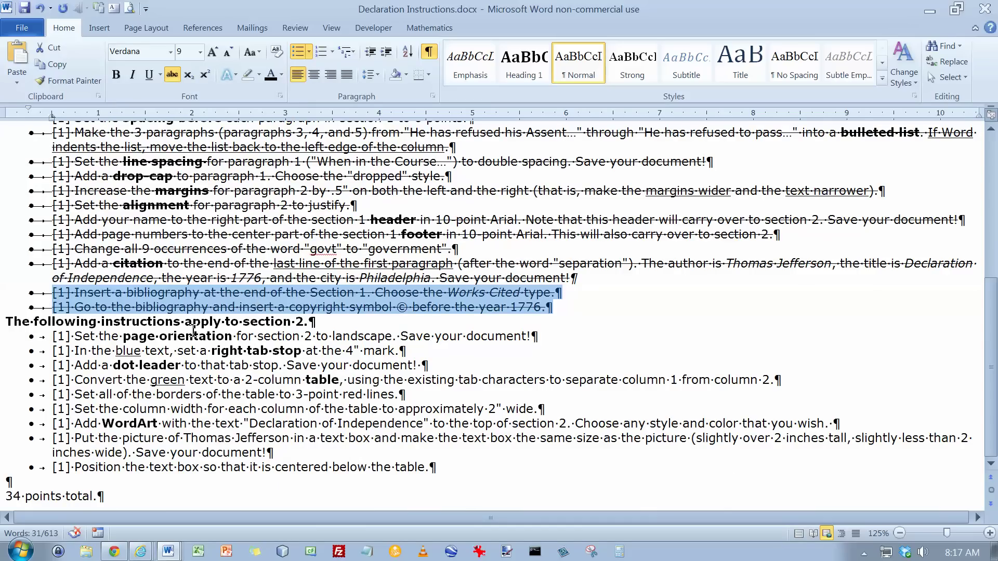
pyautogui.click(279, 336)
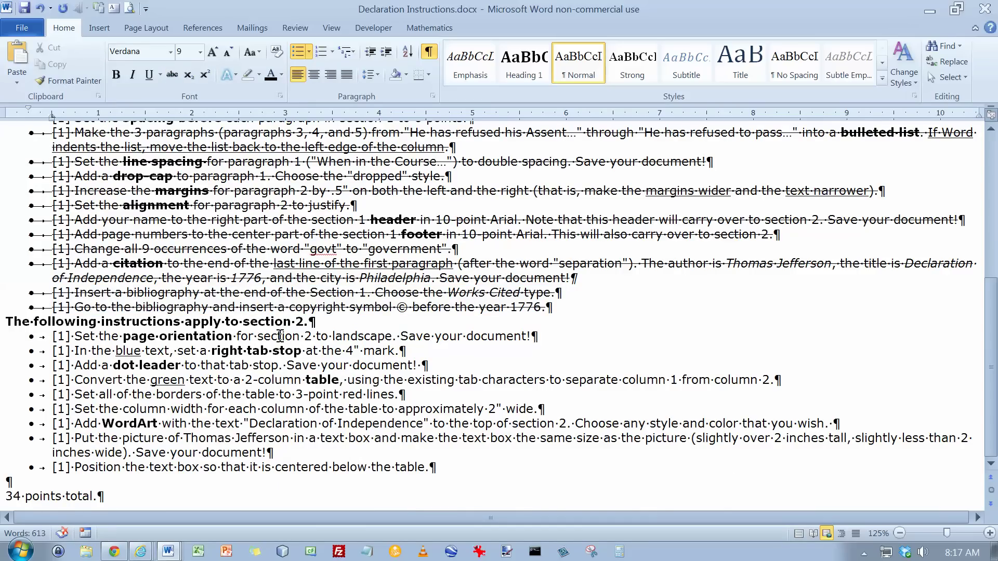
# Step: Change section 2 of the declaration to landscape orientation
pyautogui.hotkey('alt', 'Tab')
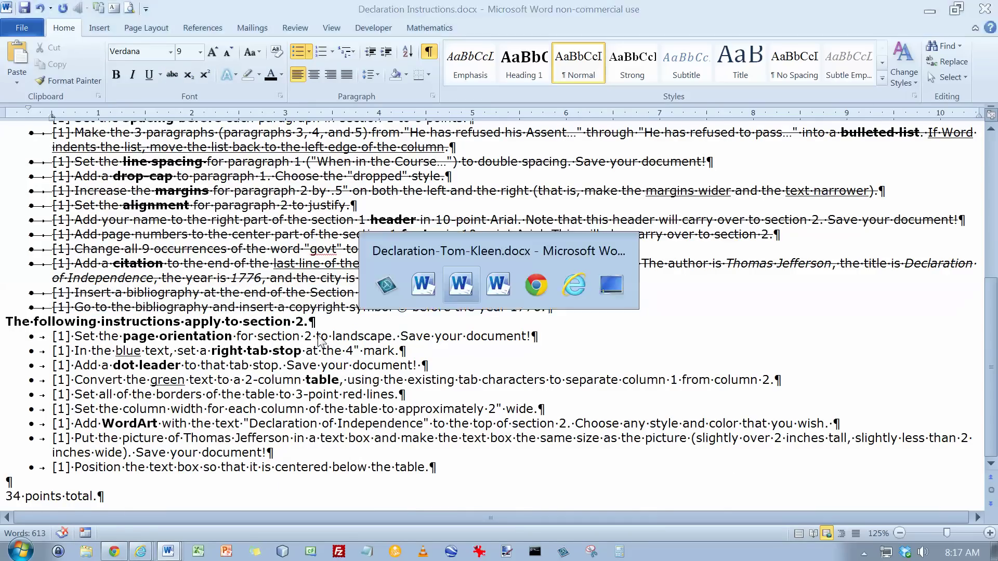
pyautogui.scroll(-5, 344, 403)
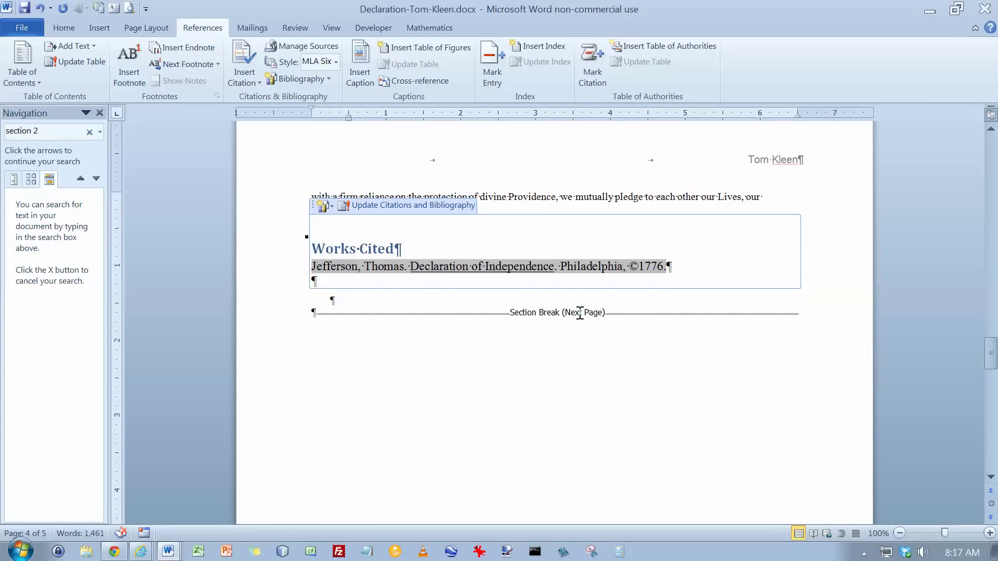
pyautogui.scroll(-15, 363, 395)
pyautogui.scroll(-3, 362, 396)
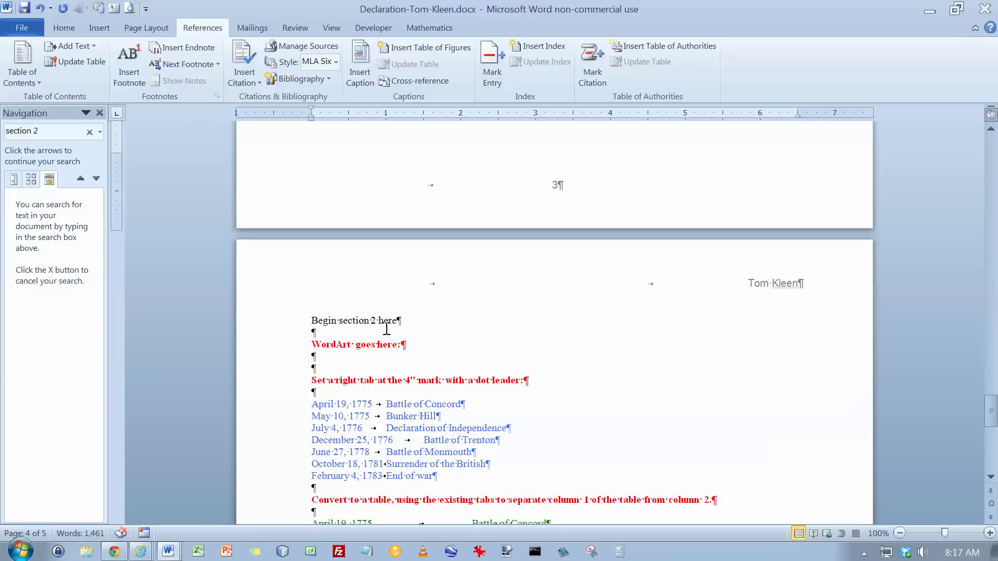
pyautogui.click(146, 28)
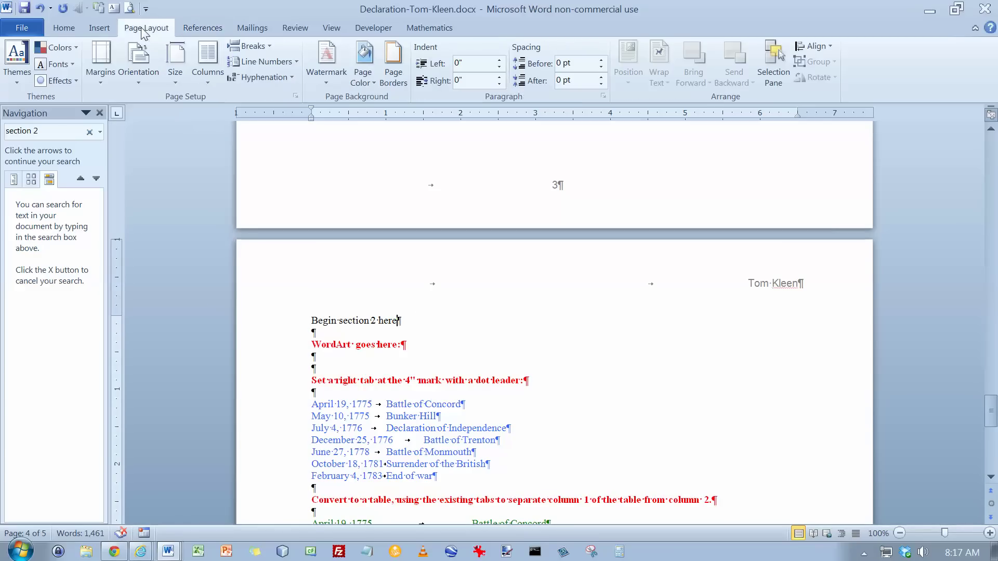
pyautogui.click(136, 73)
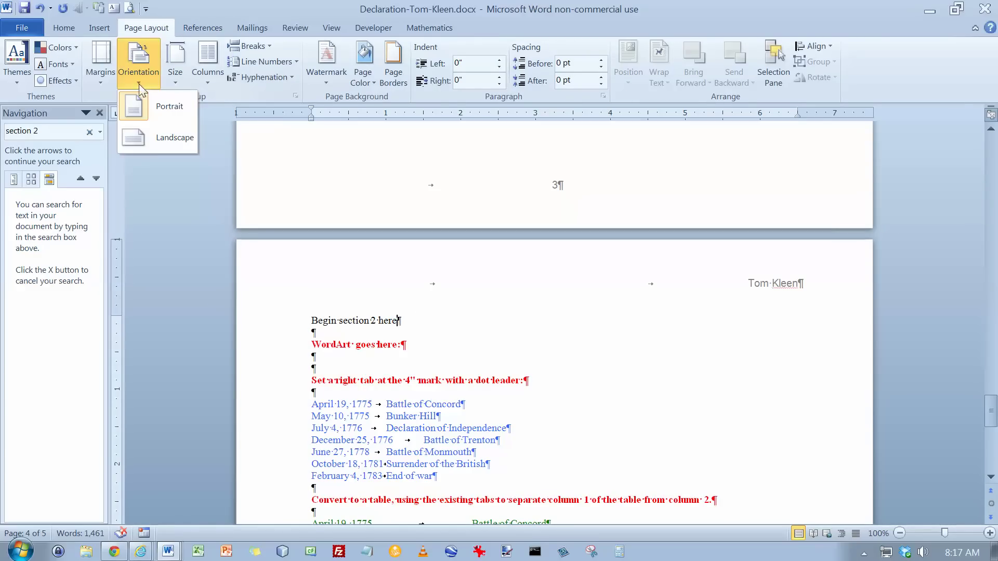
pyautogui.click(154, 139)
pyautogui.hotkey('alt', 'Tab')
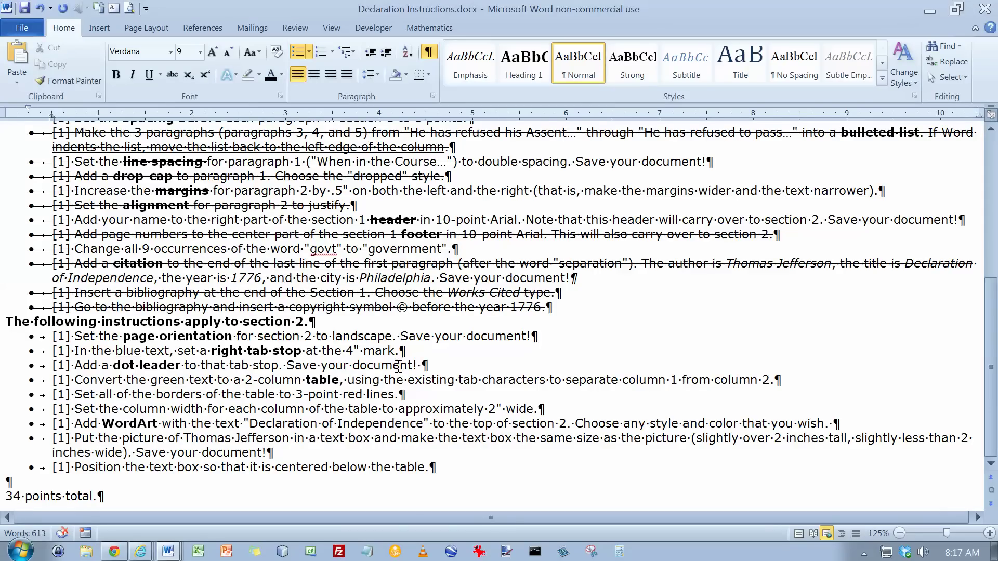
pyautogui.hotkey('alt', 'Tab')
# Step: Give the seven blue date lines a 4" right tab stop with a dotted leader
pyautogui.moveTo(219, 404); pyautogui.dragTo(392, 481)
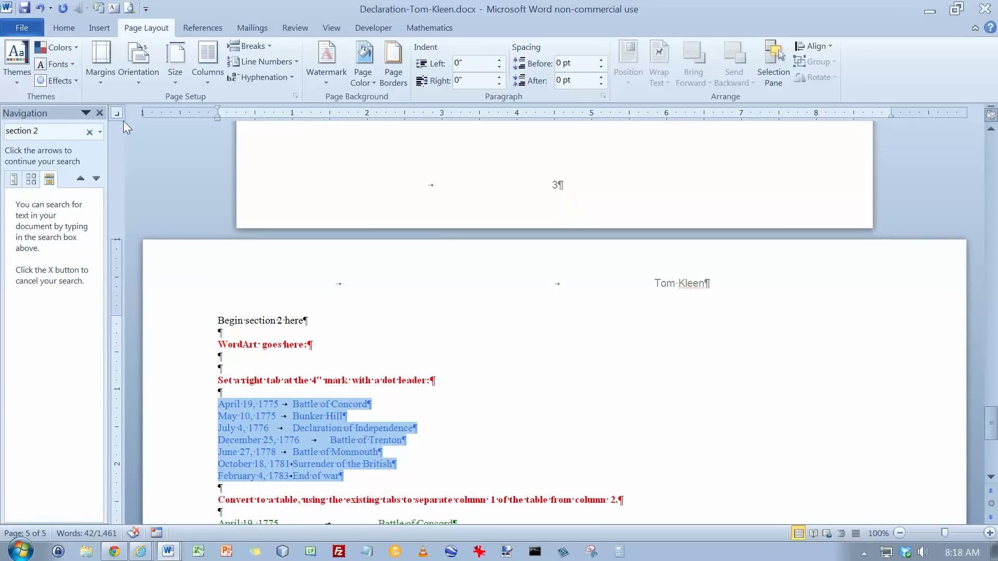
pyautogui.moveTo(508, 119); pyautogui.dragTo(517, 118)
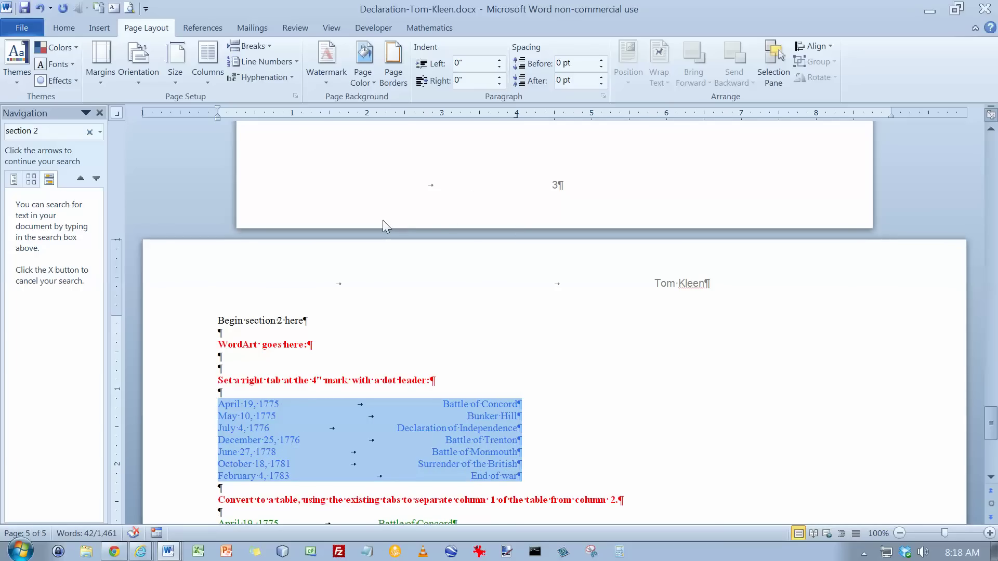
pyautogui.click(98, 112)
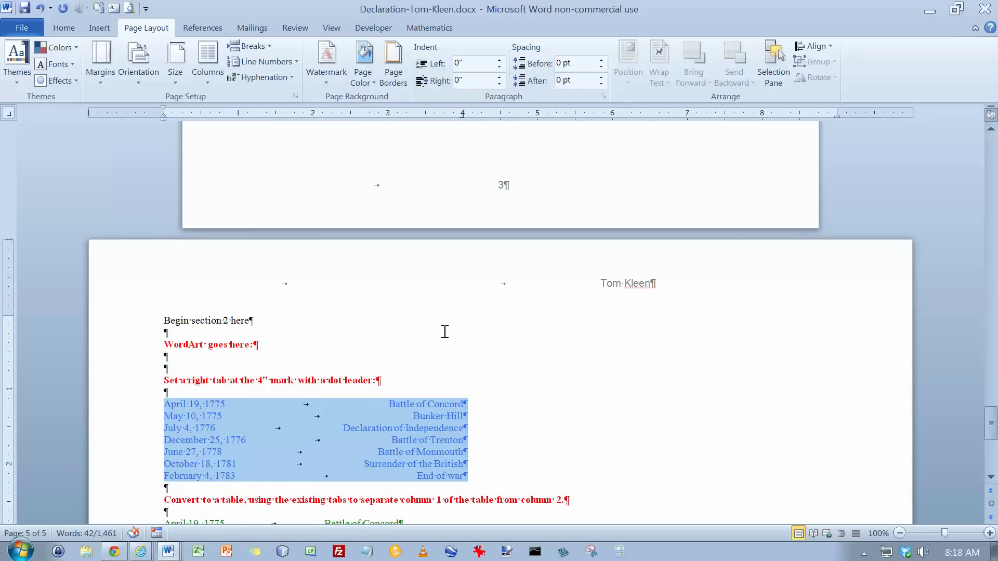
pyautogui.doubleClick(462, 115)
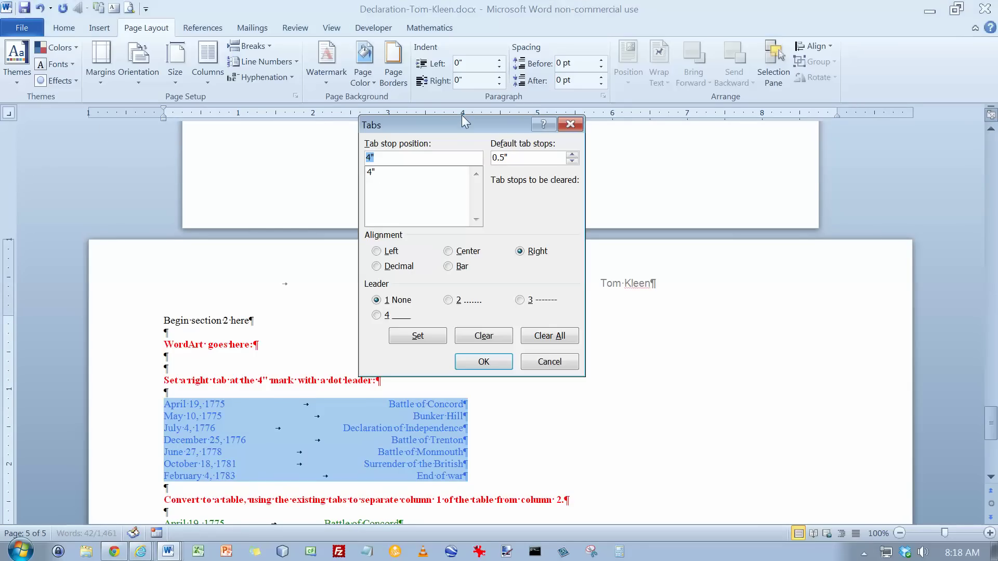
pyautogui.doubleClick(371, 157)
pyautogui.click(448, 300)
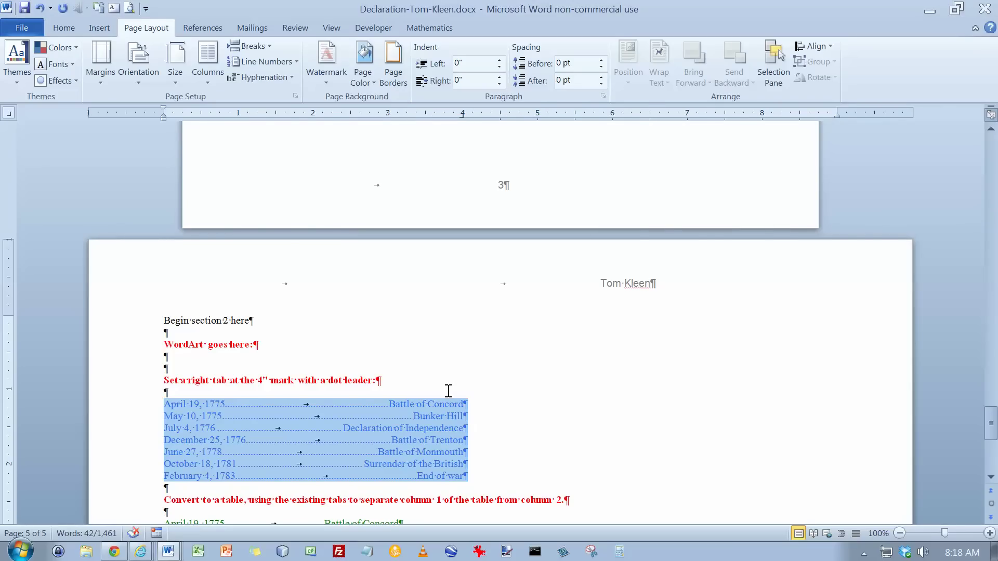
pyautogui.hotkey('alt', 'Tab')
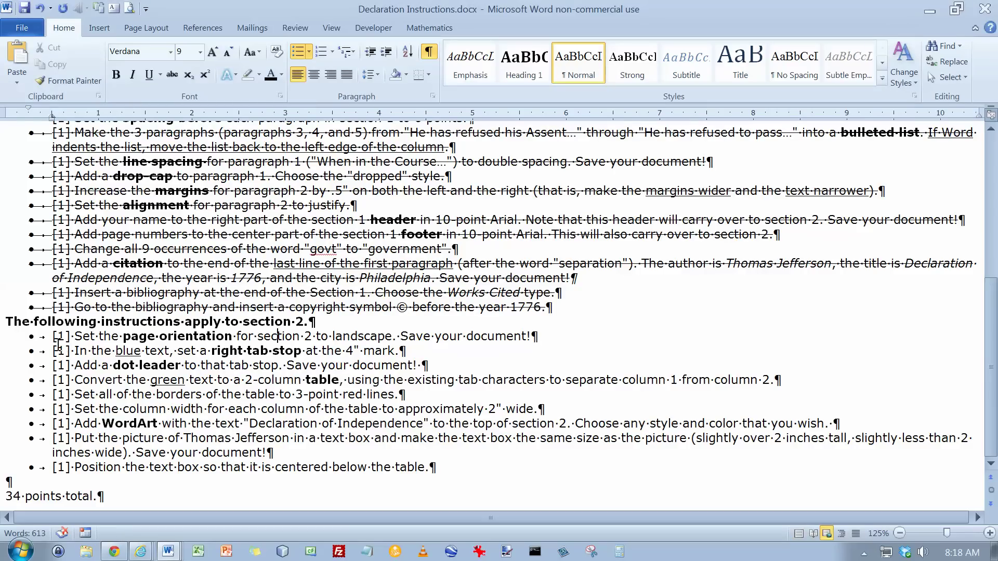
# Step: Strike through the landscape, right-tab and dot-leader instructions
pyautogui.moveTo(53, 338); pyautogui.dragTo(455, 366)
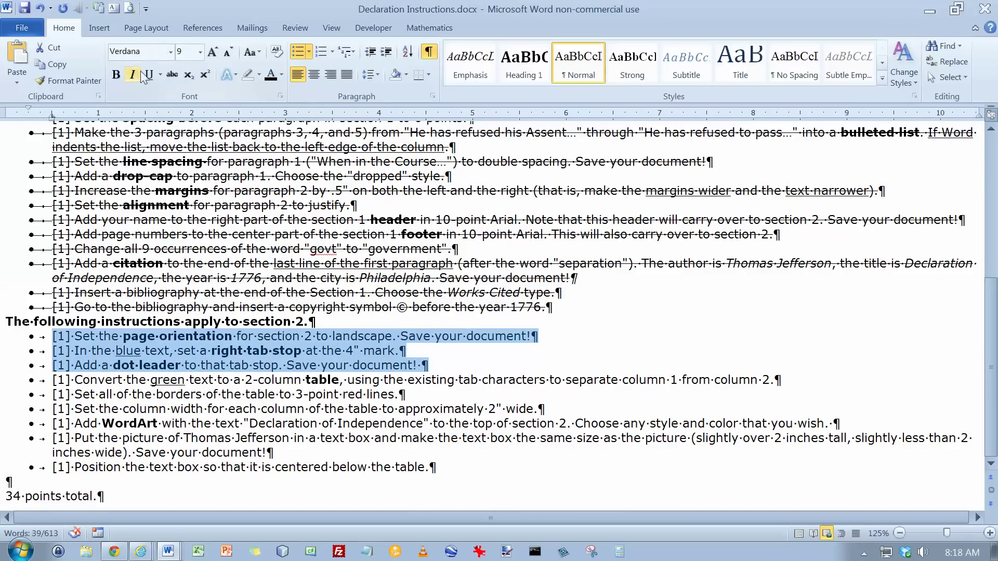
pyautogui.click(172, 75)
pyautogui.click(272, 382)
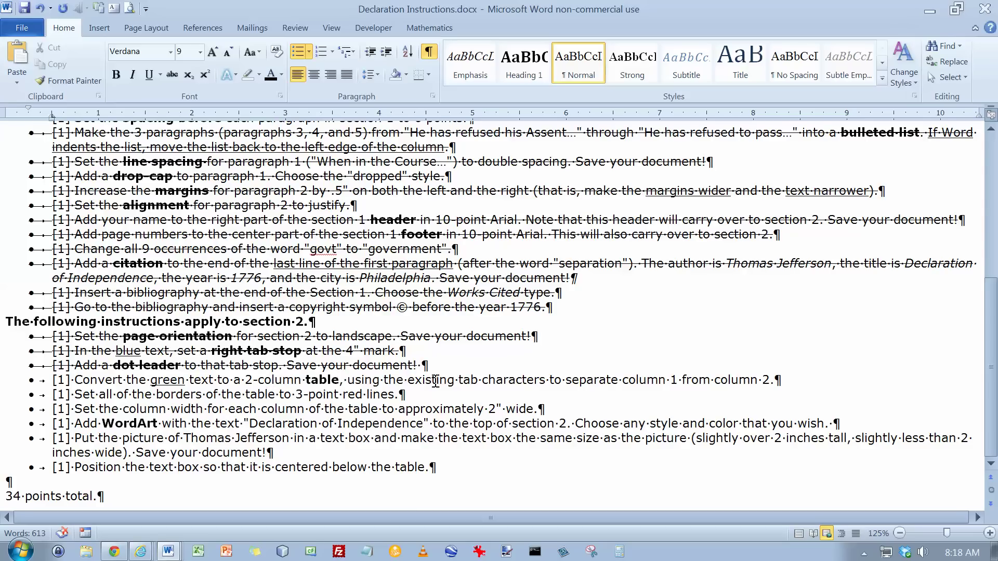
pyautogui.hotkey('alt', 'Tab')
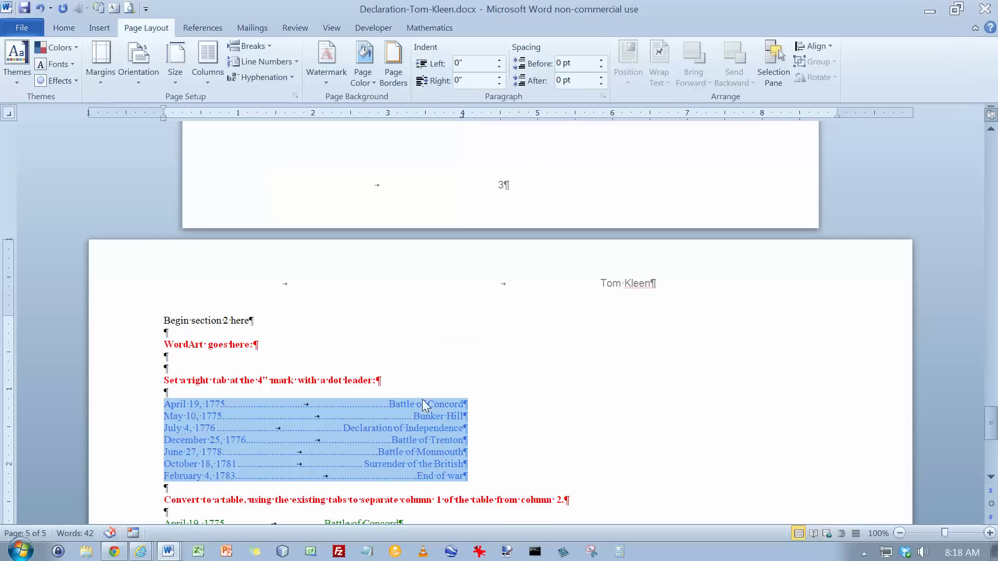
# Step: Convert the seven green lines into a two-column table with 2" column width
pyautogui.moveTo(168, 340); pyautogui.dragTo(291, 418)
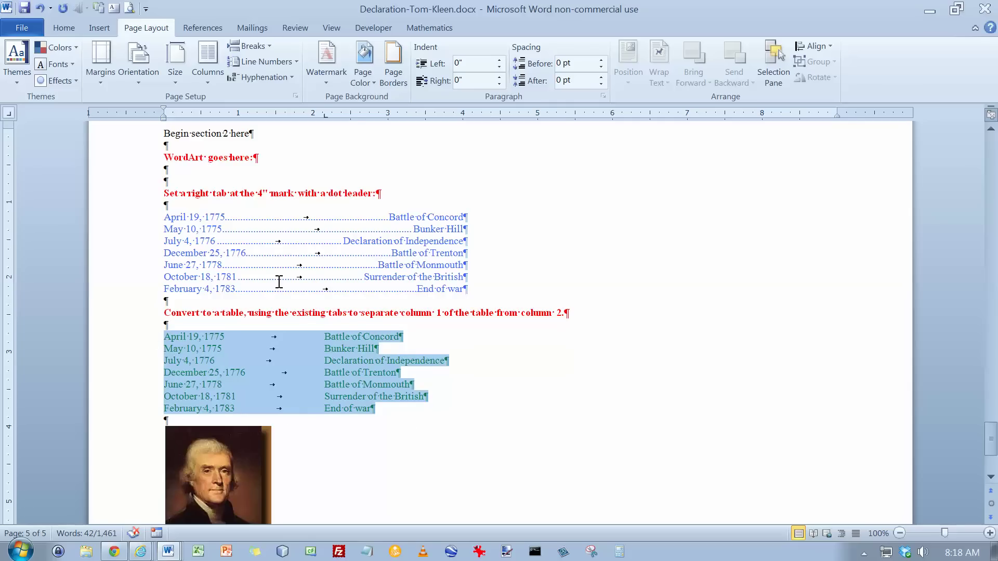
pyautogui.click(101, 30)
pyautogui.click(108, 76)
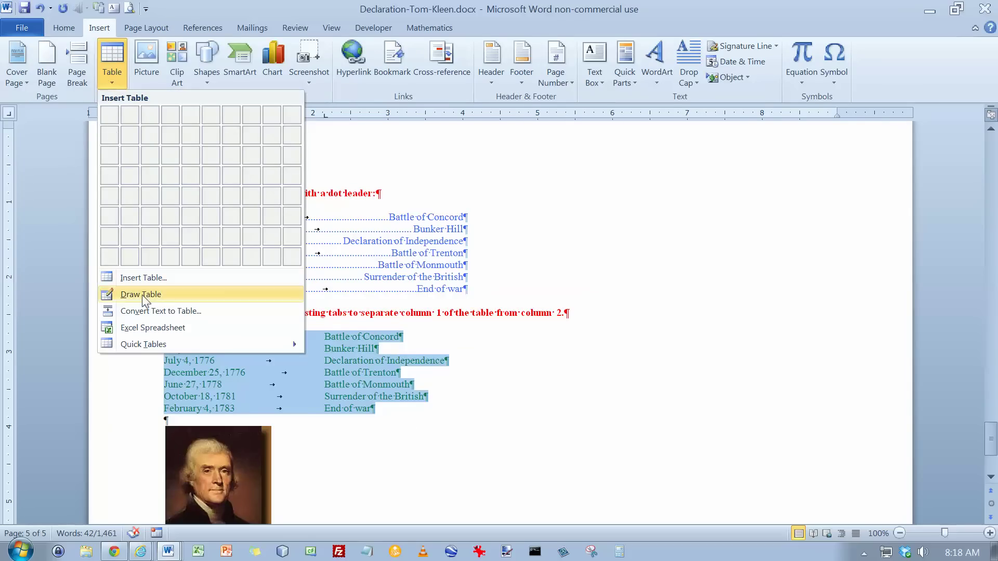
pyautogui.click(156, 310)
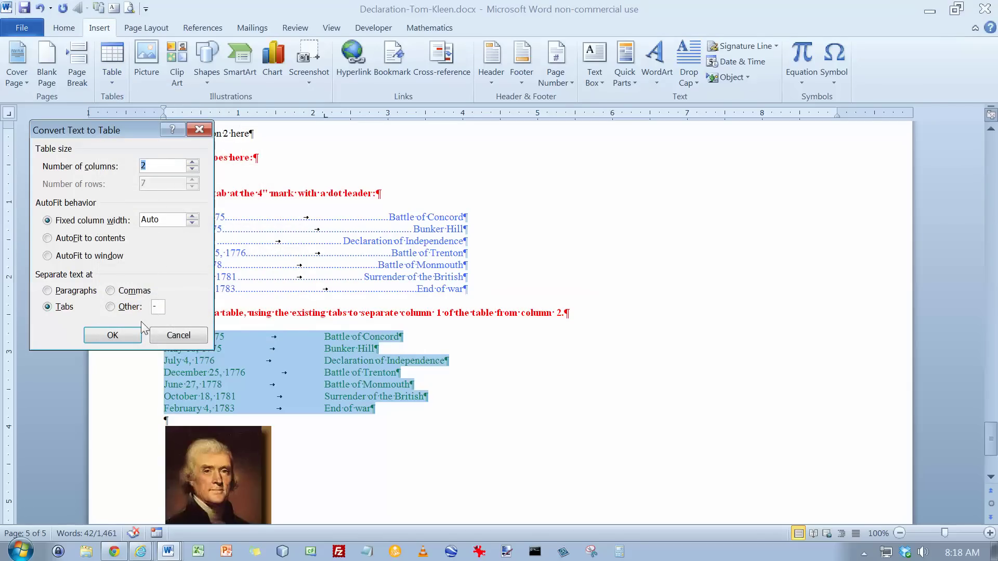
pyautogui.click(112, 334)
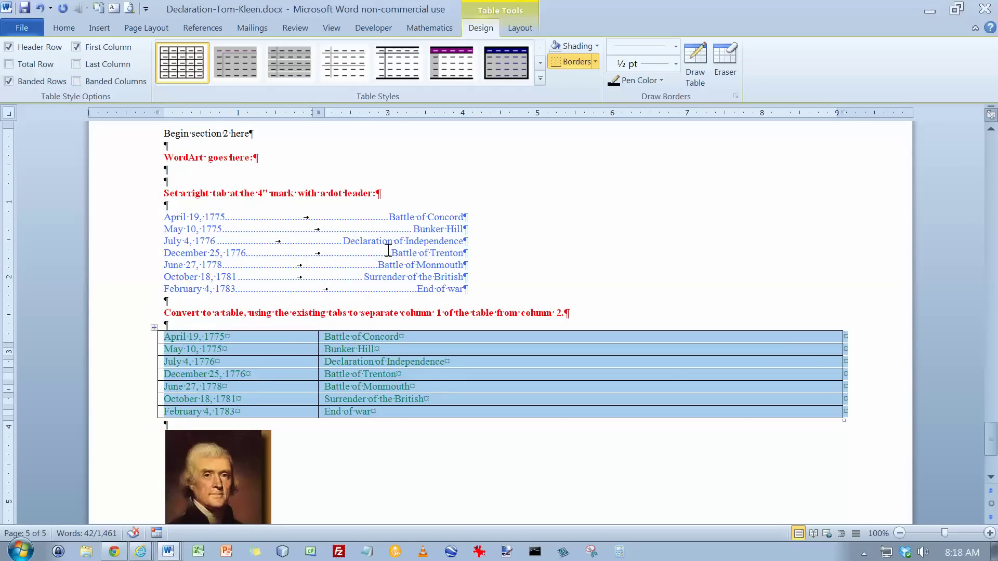
pyautogui.click(522, 29)
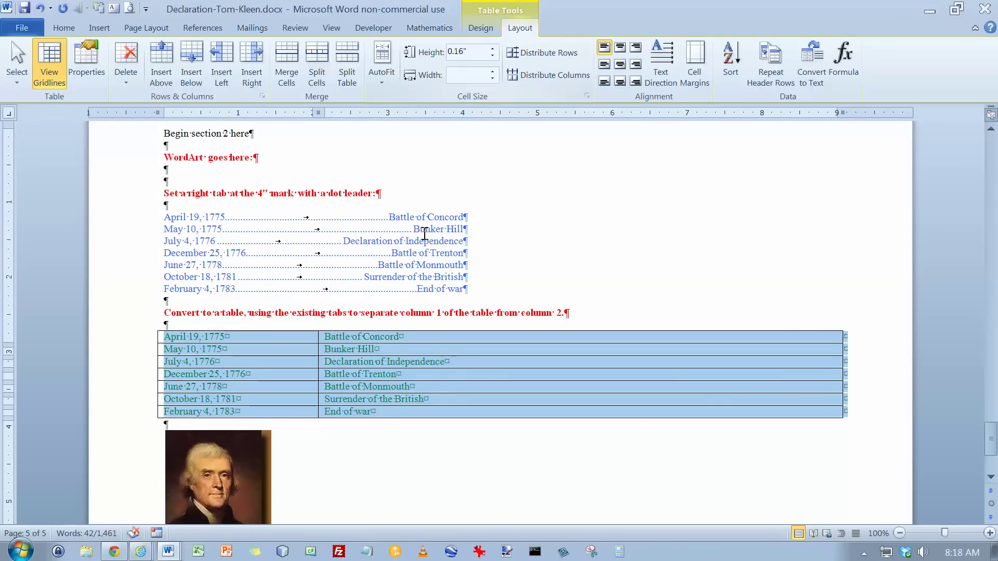
pyautogui.click(471, 76)
pyautogui.write('2')
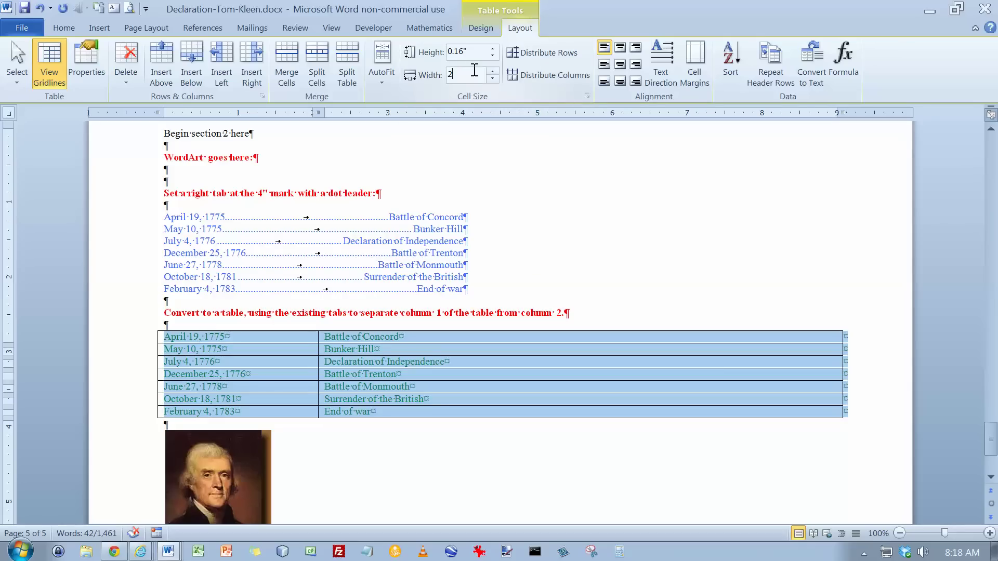
pyautogui.click(474, 55)
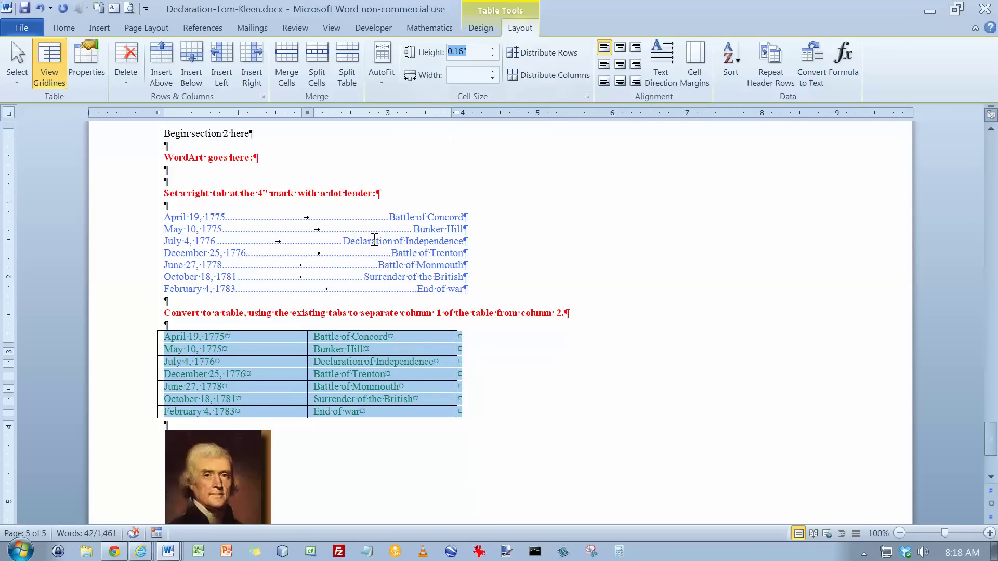
pyautogui.hotkey('alt', 'Tab')
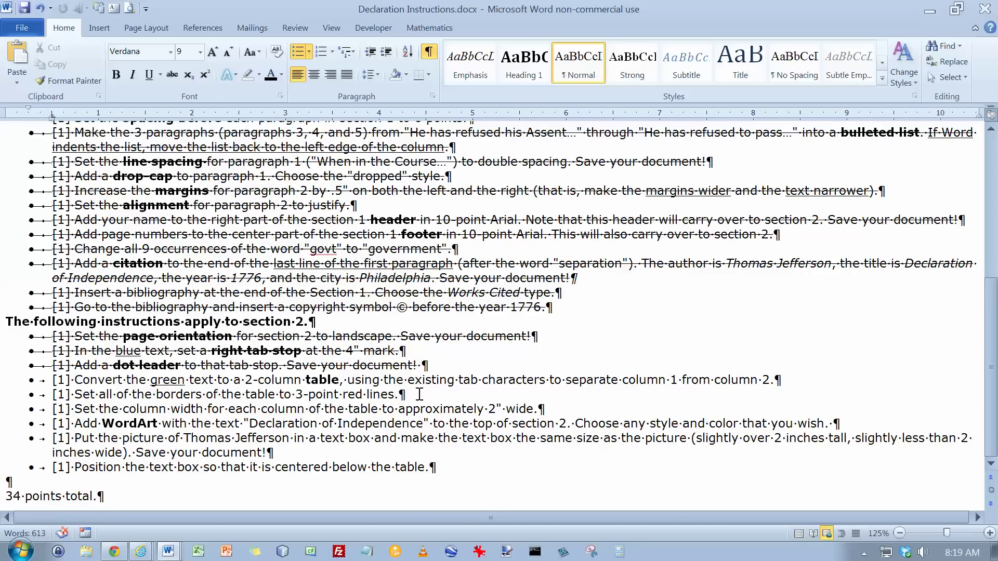
# Step: Apply red 3 pt borders to all lines of the dates table via Borders and Shading
pyautogui.hotkey('alt', 'Tab')
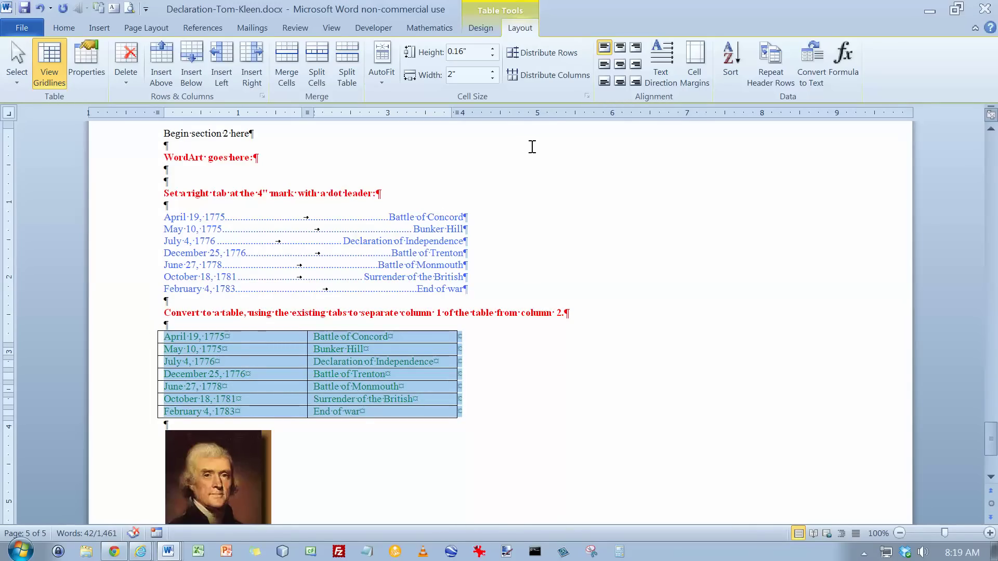
pyautogui.click(481, 28)
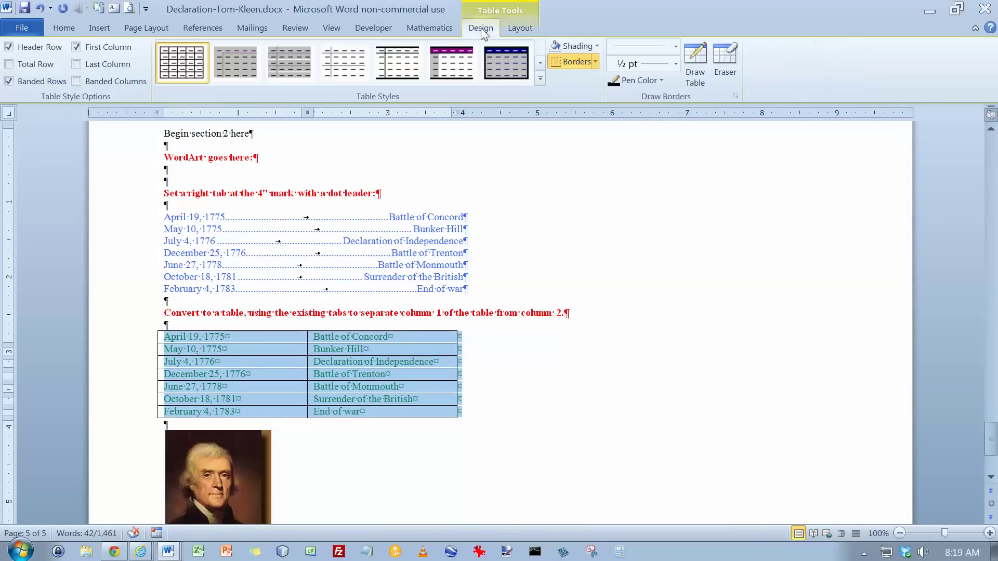
pyautogui.click(596, 62)
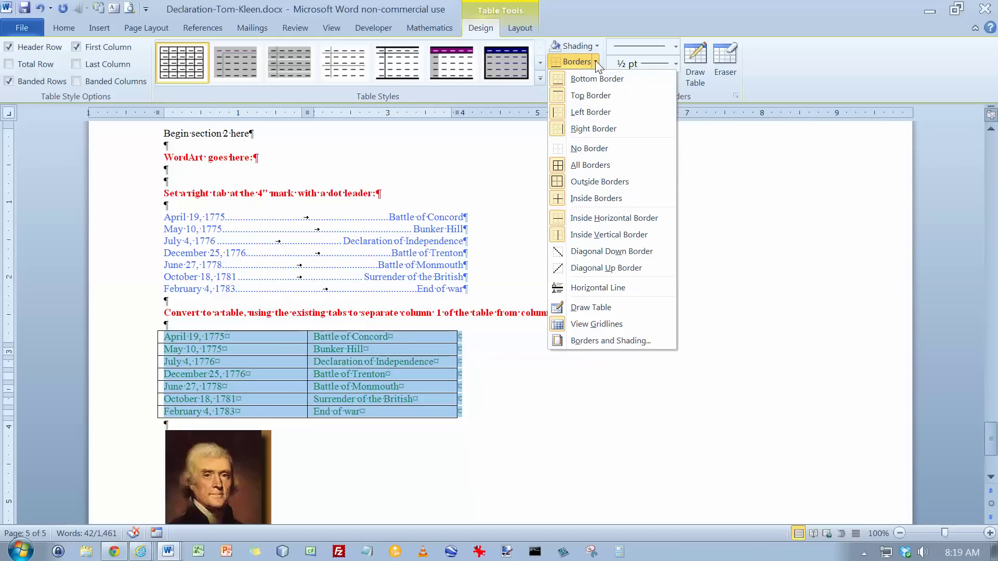
pyautogui.click(594, 61)
pyautogui.click(595, 61)
pyautogui.click(607, 341)
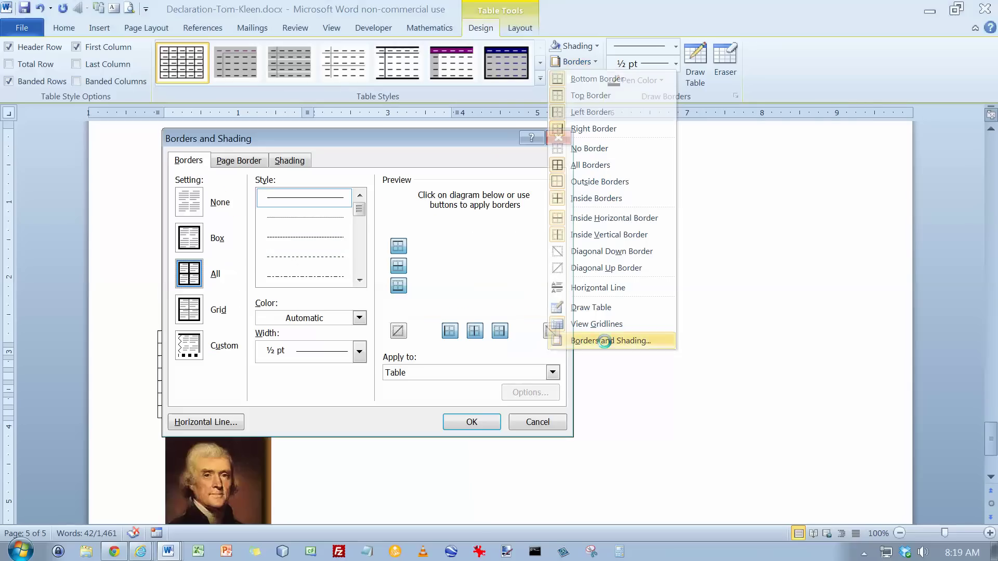
pyautogui.click(359, 319)
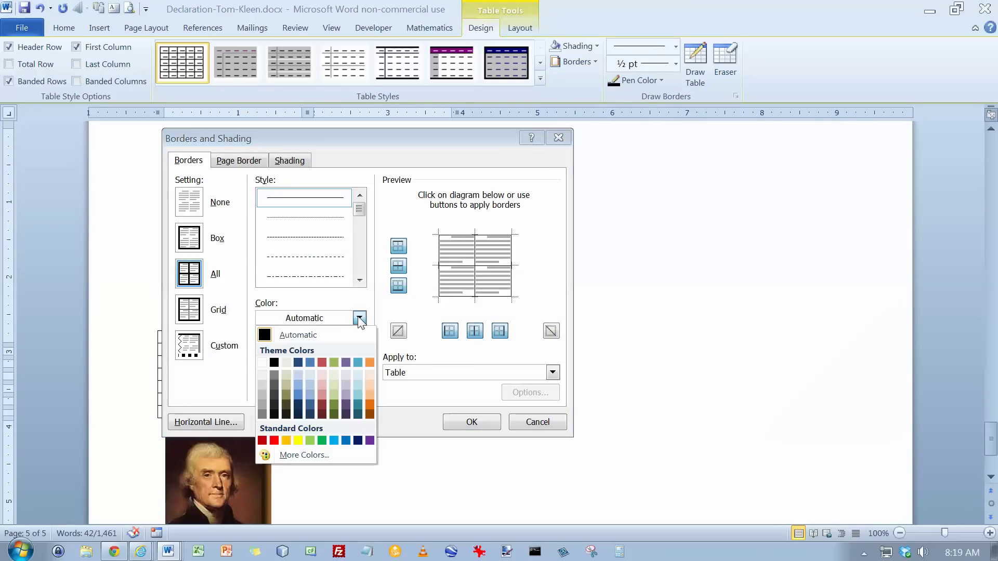
pyautogui.click(274, 440)
pyautogui.click(359, 352)
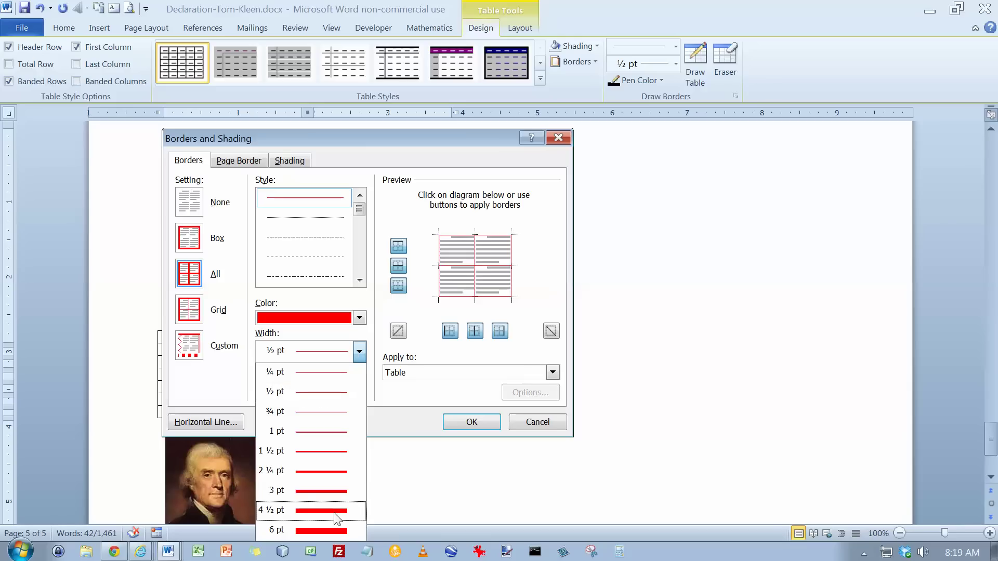
pyautogui.click(334, 490)
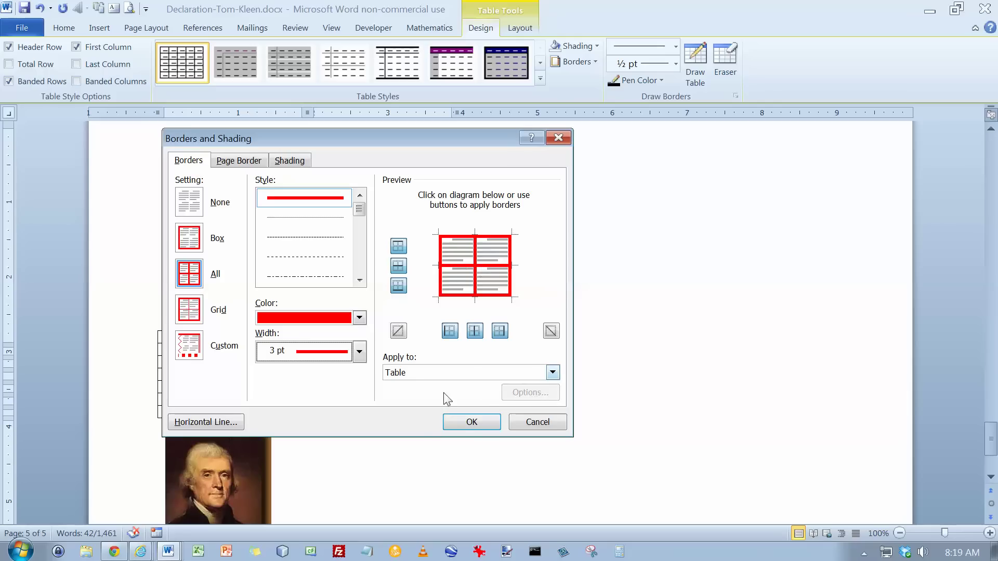
pyautogui.click(458, 422)
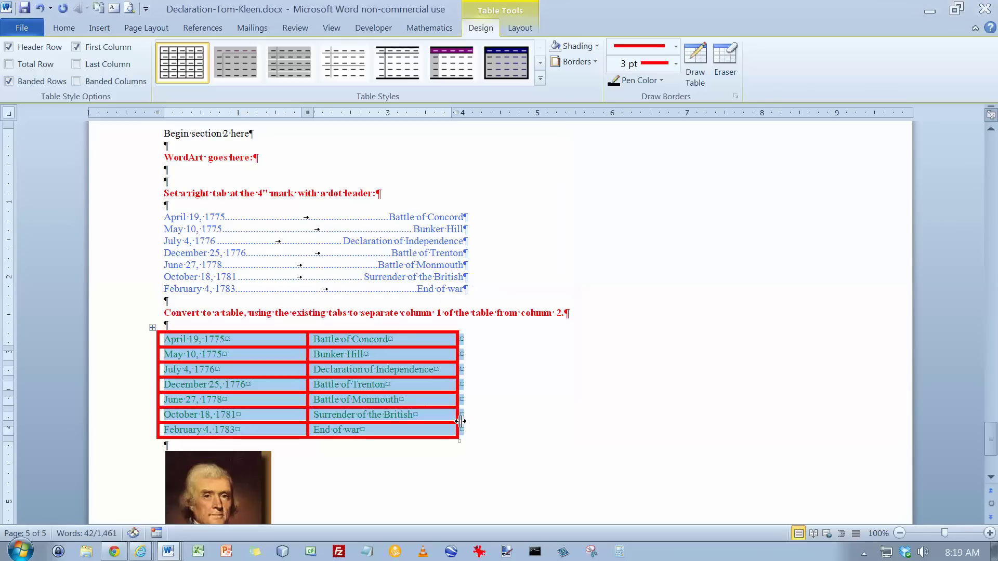
pyautogui.hotkey('alt', 'Tab')
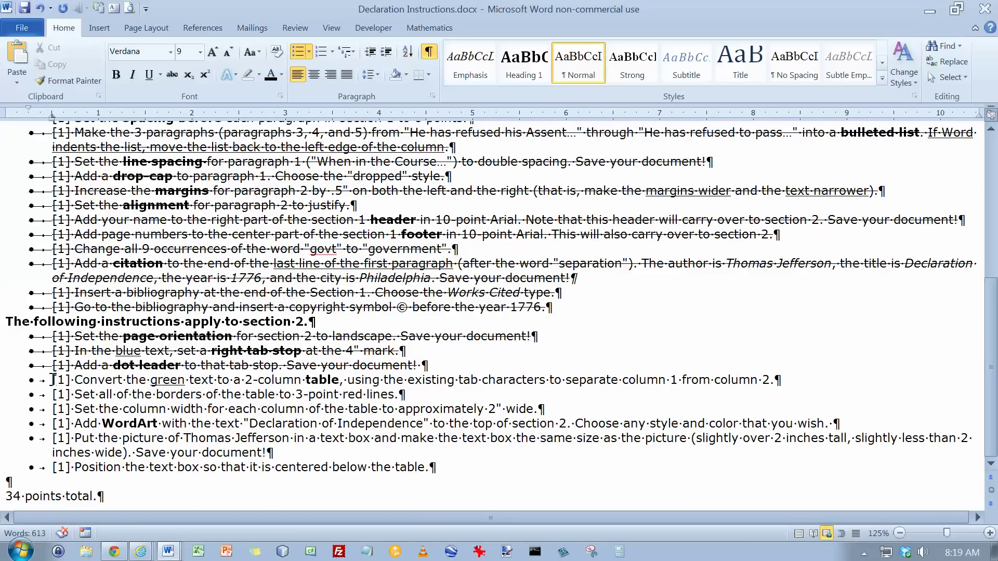
# Step: Strike through the table-conversion, red-border and column-width instruction lines
pyautogui.moveTo(53, 380); pyautogui.dragTo(618, 409)
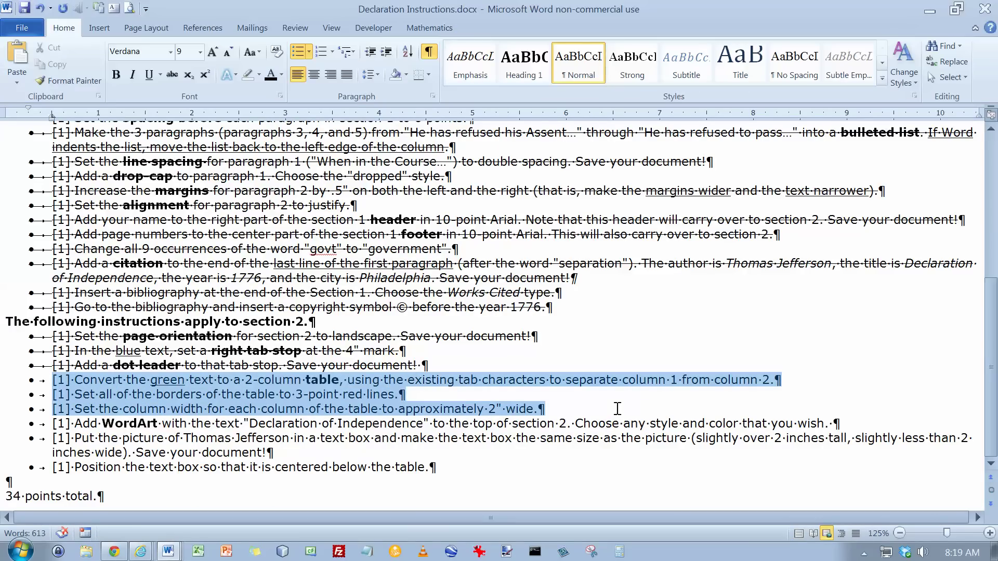
pyautogui.click(173, 76)
pyautogui.click(350, 422)
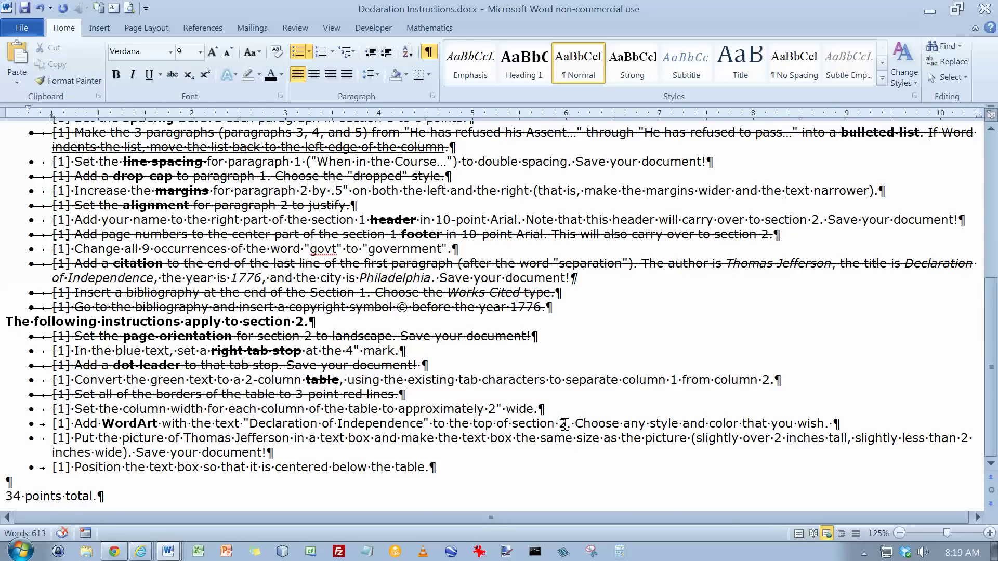
pyautogui.hotkey('alt', 'Tab')
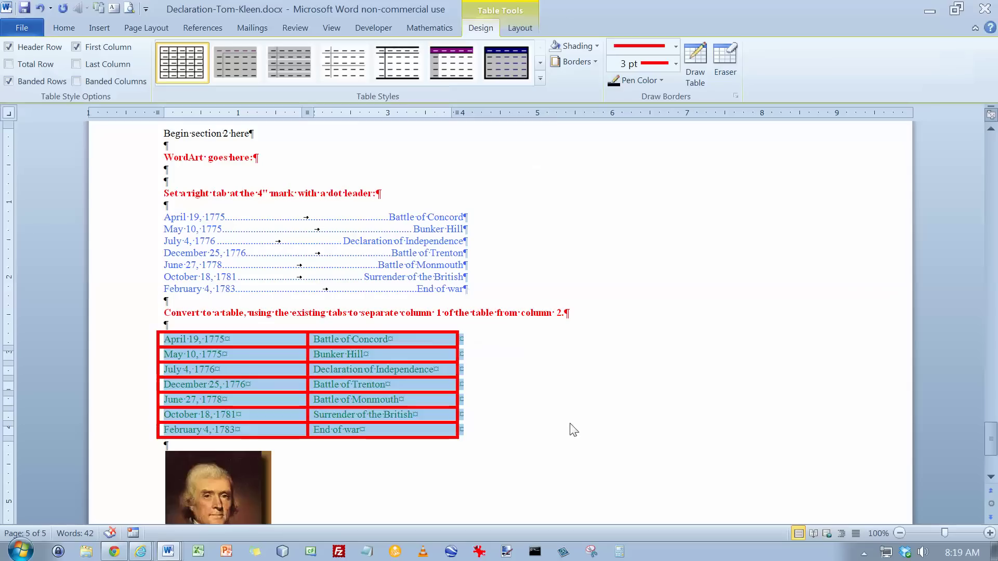
# Step: Insert red-style WordArt reading 'Declaration of Independence' followed by two blank lines
pyautogui.click(168, 168)
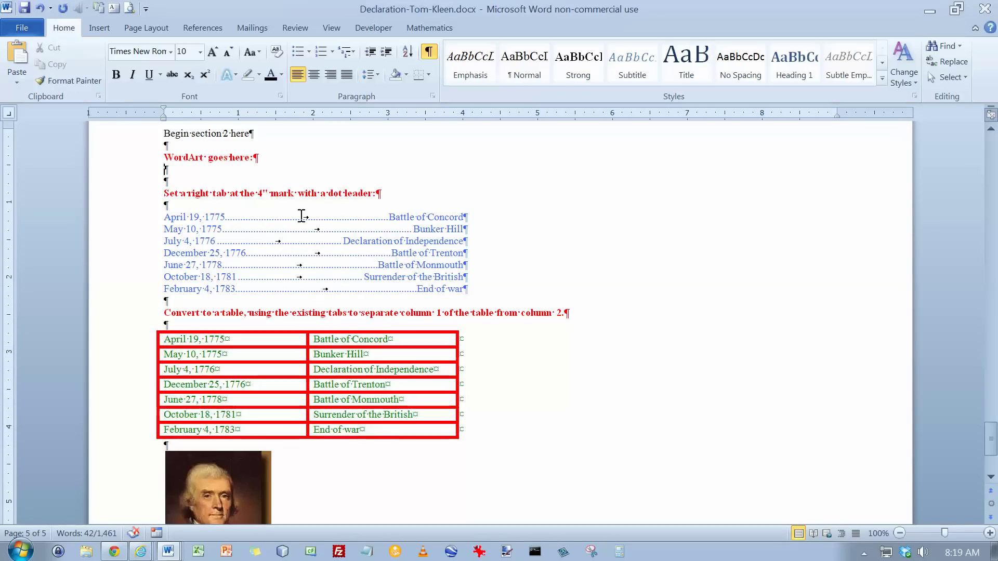
pyautogui.click(99, 28)
pyautogui.click(659, 80)
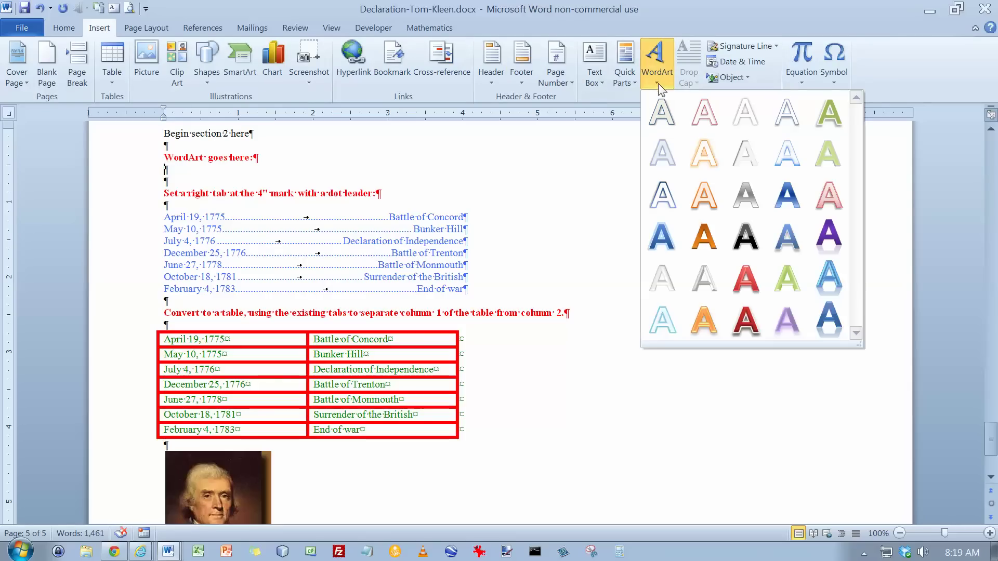
pyautogui.click(745, 320)
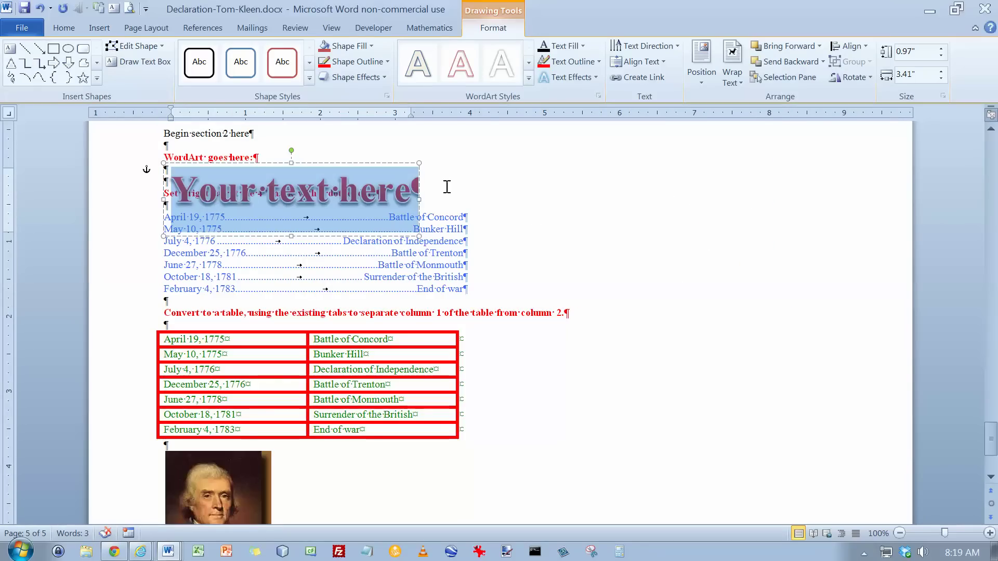
pyautogui.write('Declaration of ')
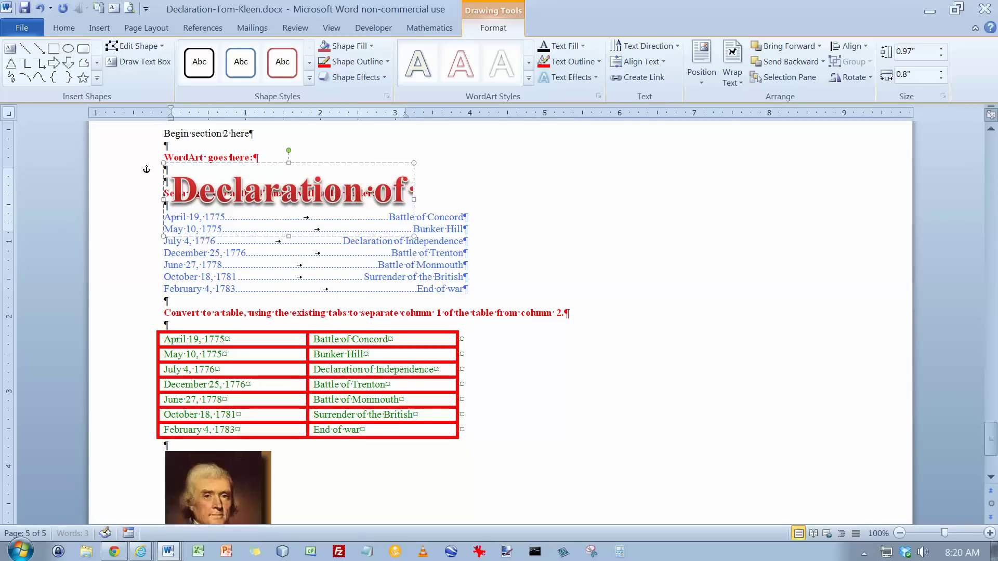
pyautogui.write('Independence')
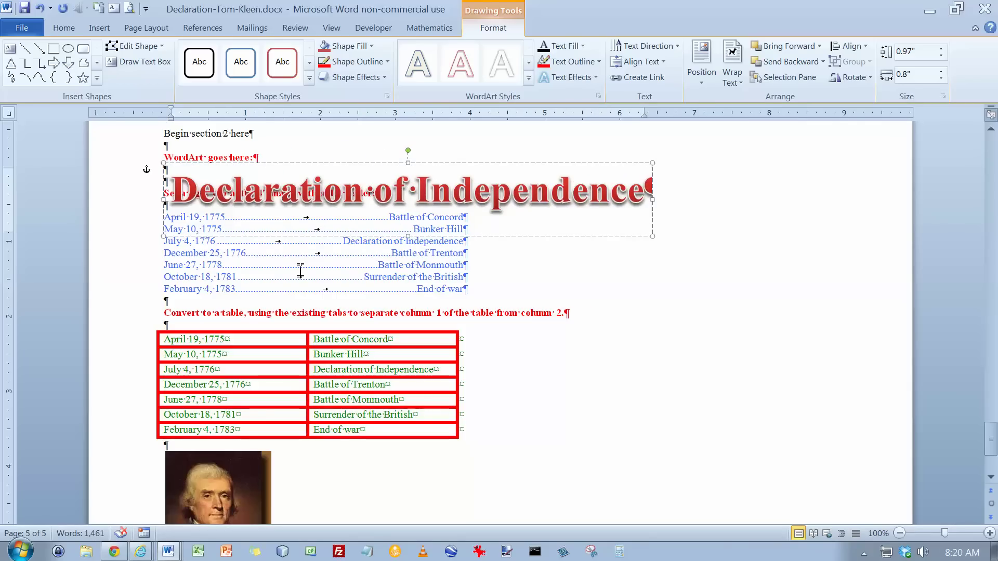
pyautogui.click(297, 230)
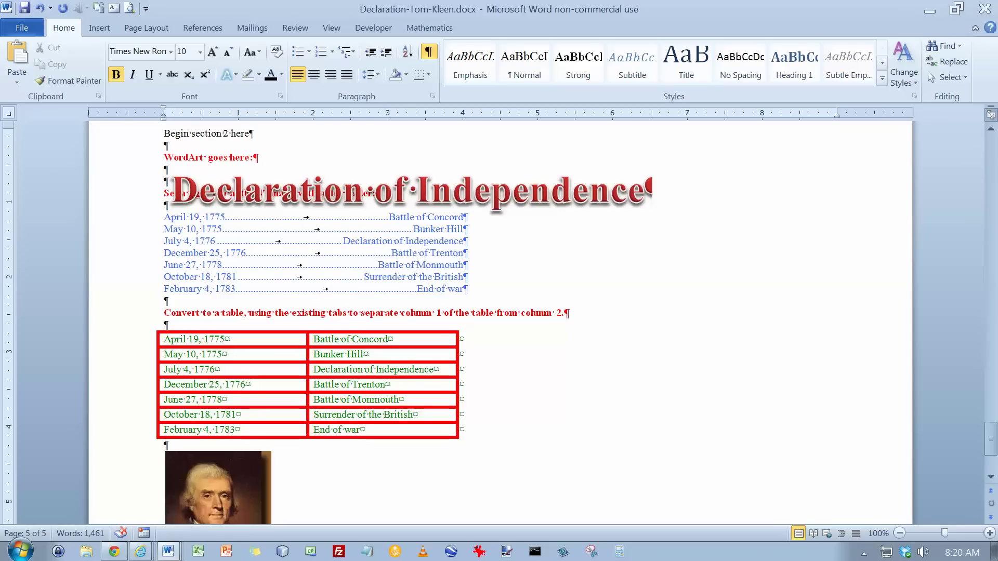
pyautogui.press('Return')
pyautogui.press('Return')
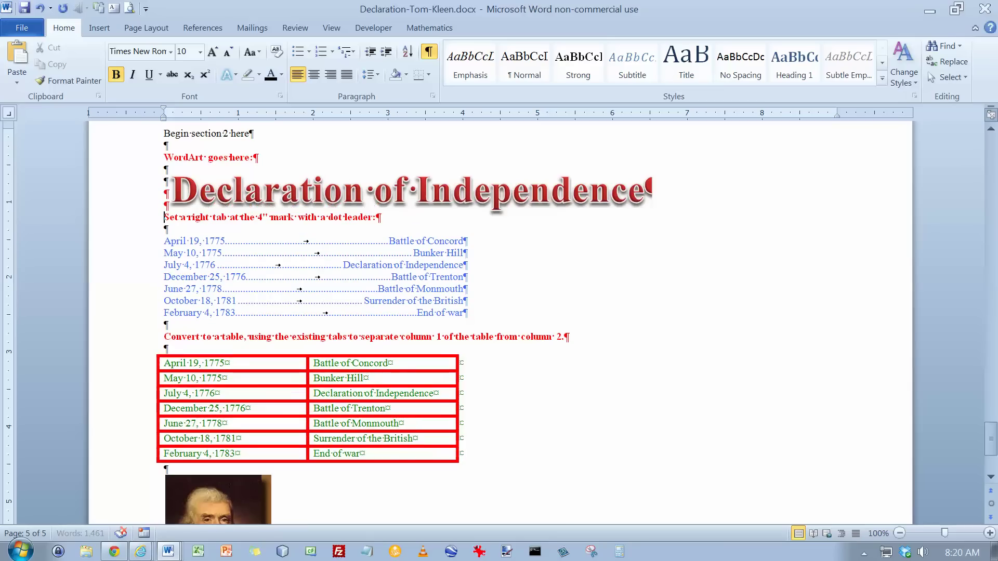
pyautogui.press('Return')
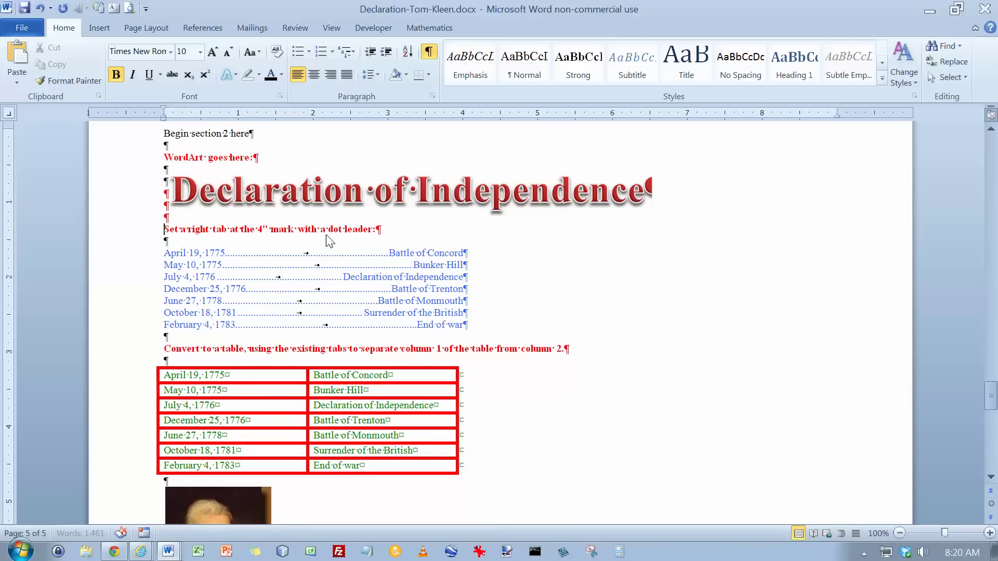
pyautogui.hotkey('alt', 'Tab')
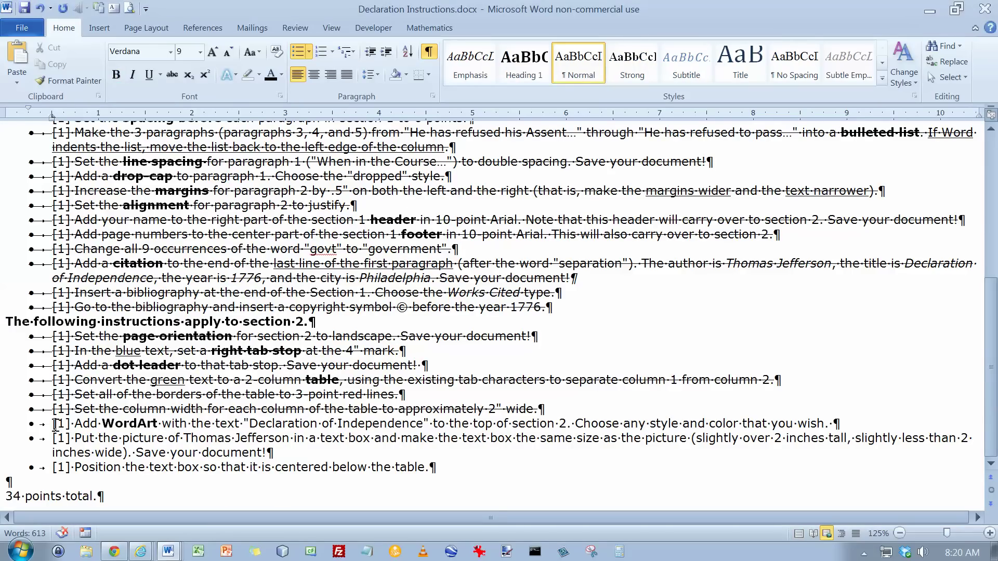
# Step: Strike through the WordArt instruction line
pyautogui.moveTo(55, 423); pyautogui.dragTo(897, 424)
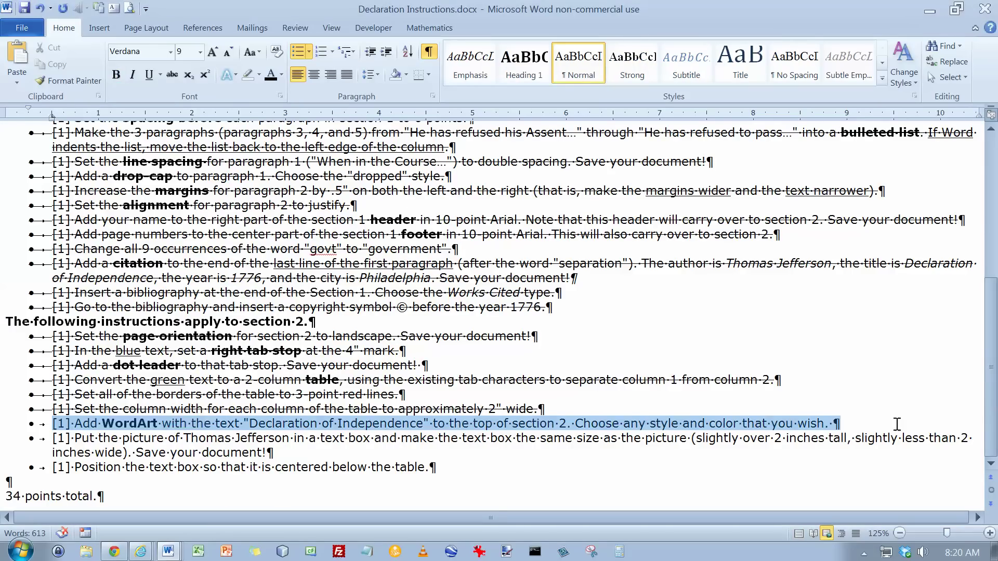
pyautogui.click(174, 77)
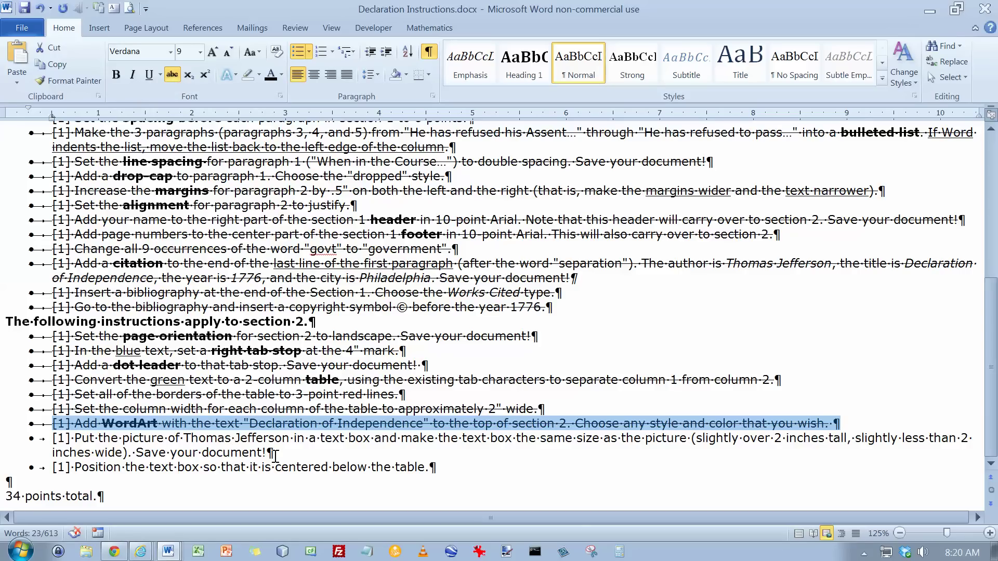
pyautogui.click(274, 456)
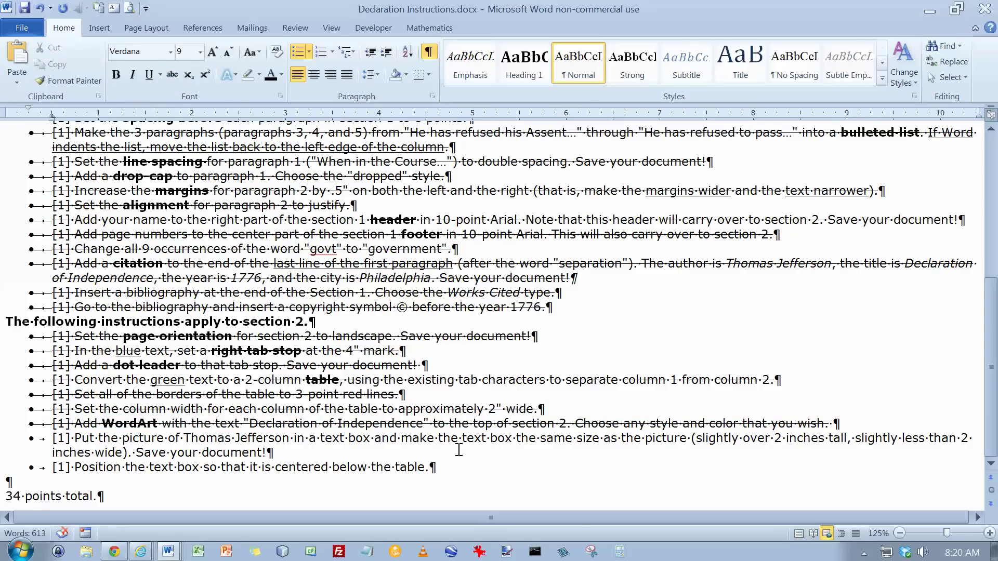
pyautogui.hotkey('alt', 'Tab')
pyautogui.scroll(-5, 442, 446)
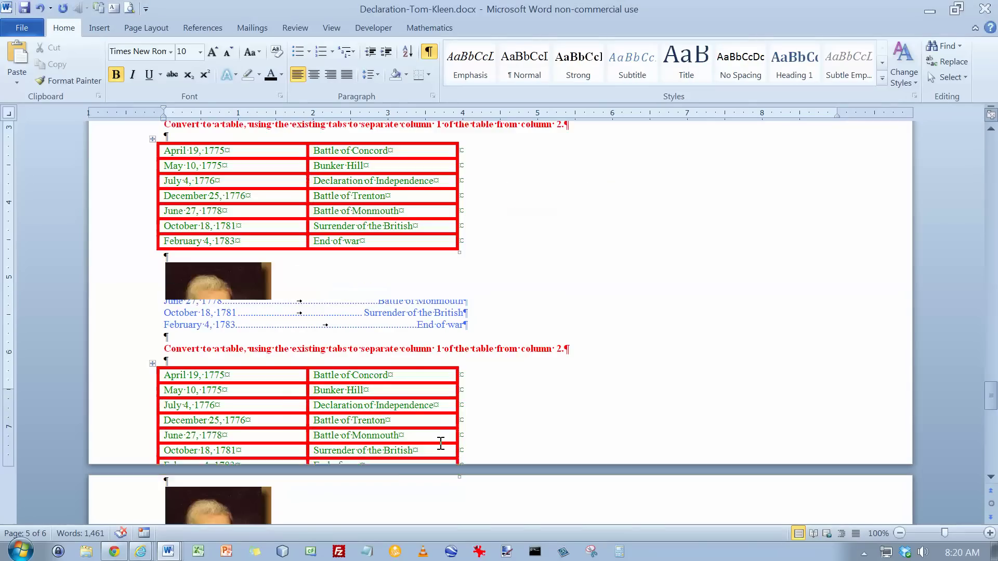
# Step: Draw a new text box beside the portrait below the table
pyautogui.click(310, 382)
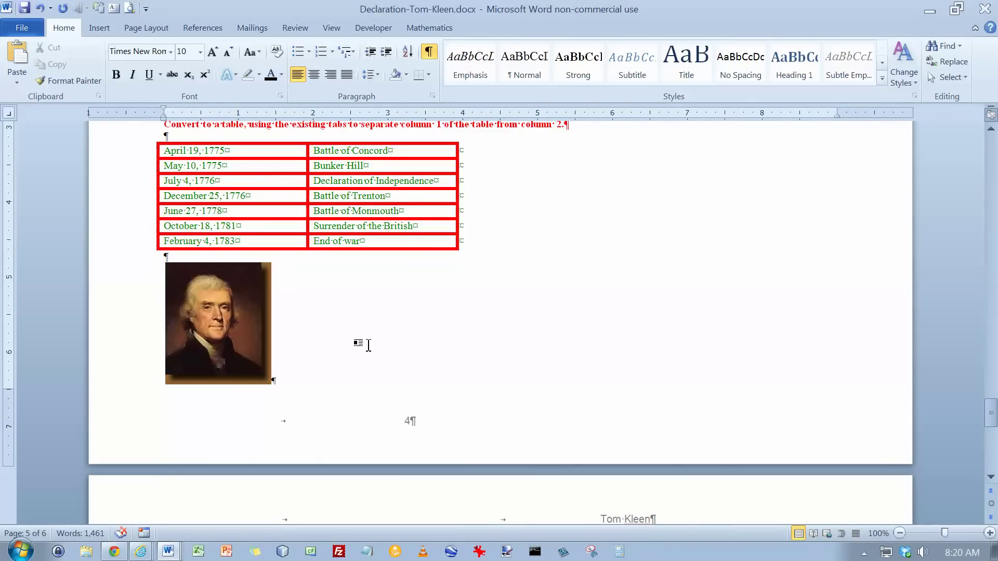
pyautogui.click(98, 31)
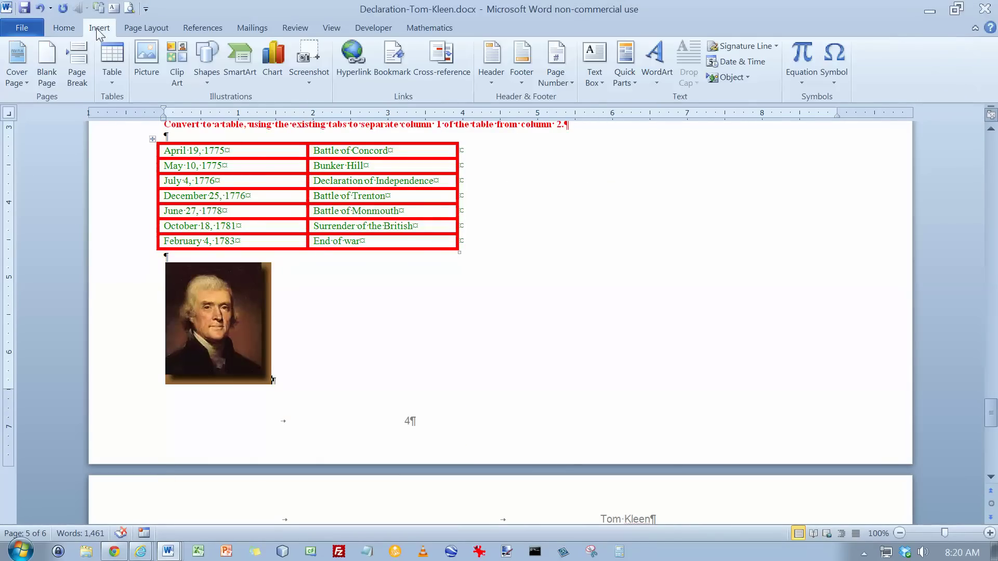
pyautogui.click(597, 81)
pyautogui.click(629, 360)
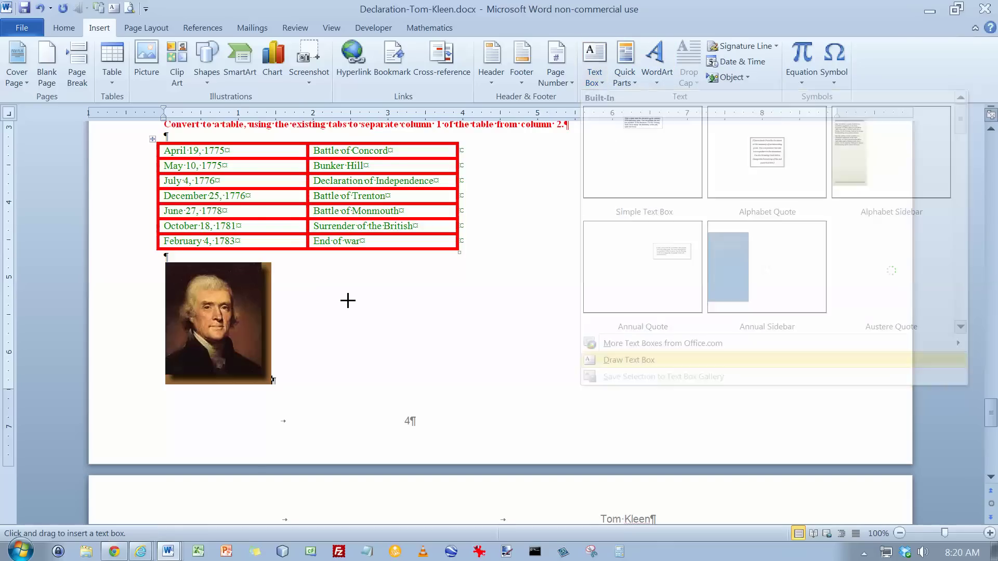
pyautogui.moveTo(297, 262)
pyautogui.mouseDown()
pyautogui.moveTo(413, 367)
pyautogui.moveTo(410, 386)
pyautogui.mouseUp()
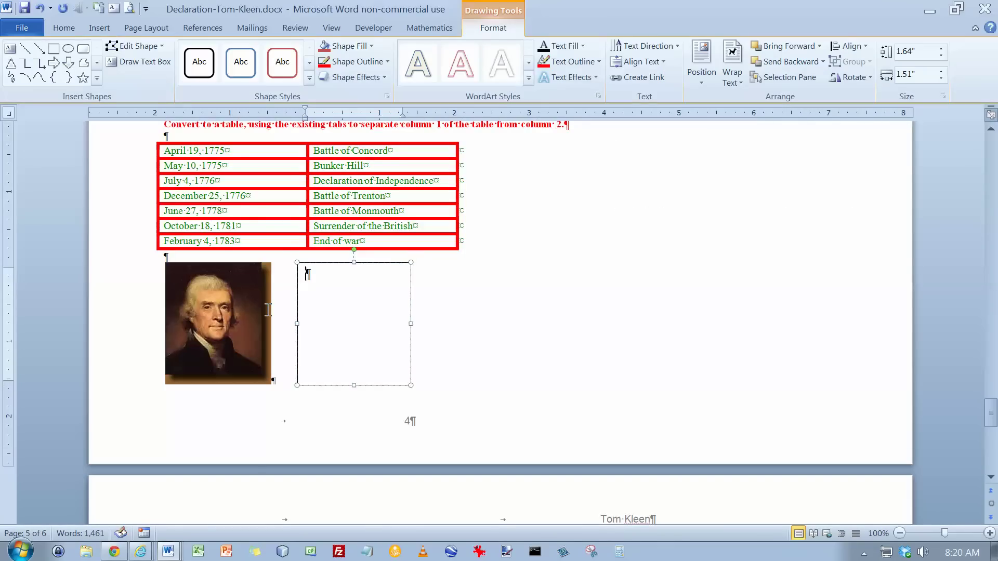
# Step: Move the portrait into the text box by cut and paste, and trim the box edges to fit
pyautogui.click(211, 284)
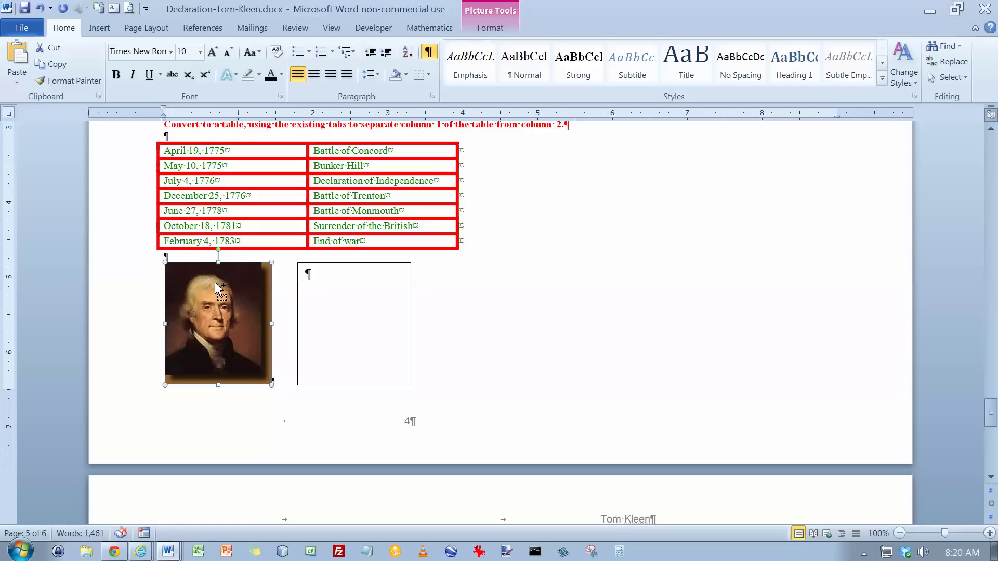
pyautogui.hotkey('ctrl', 'x')
pyautogui.click(301, 290)
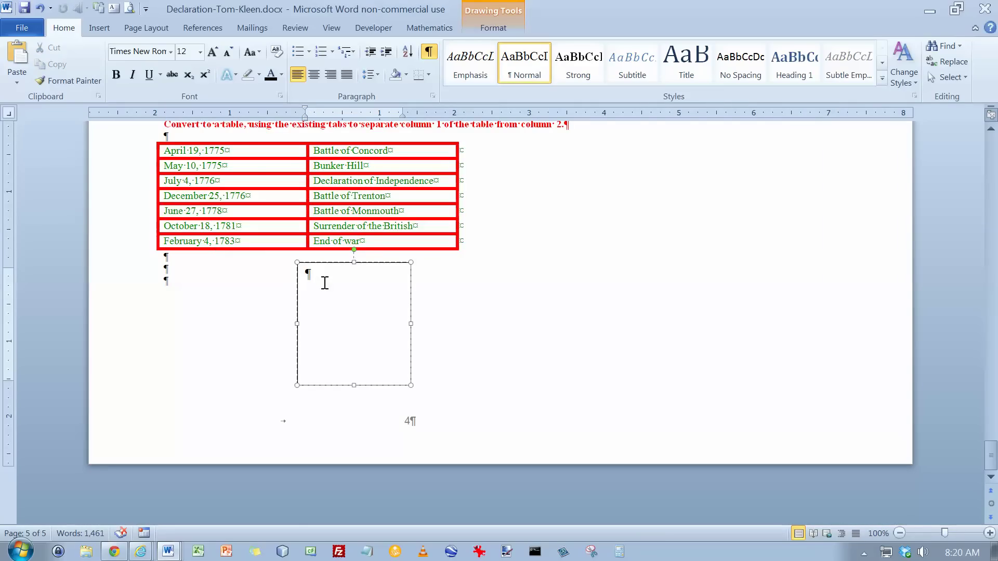
pyautogui.hotkey('ctrl', 'v')
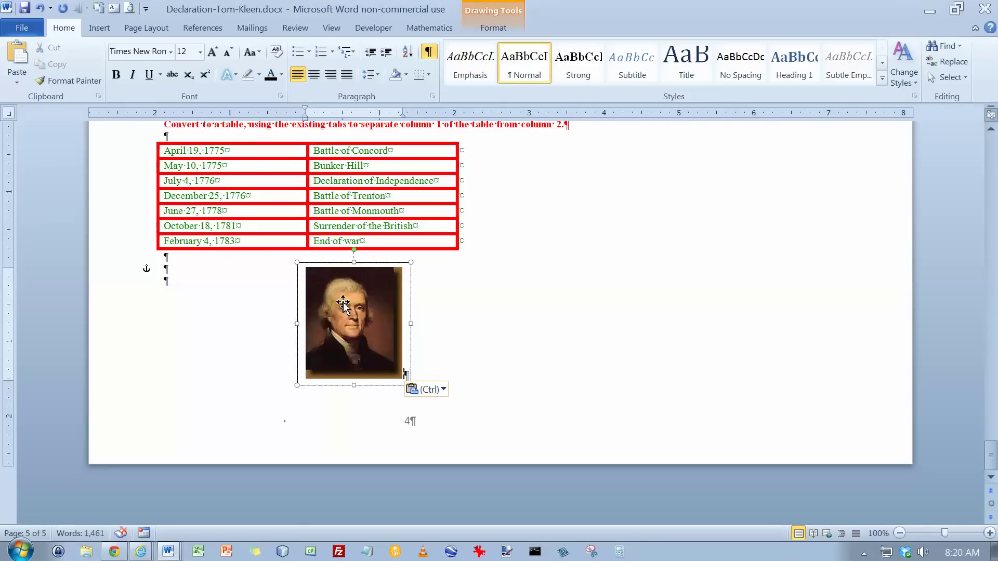
pyautogui.moveTo(412, 325); pyautogui.dragTo(408, 325)
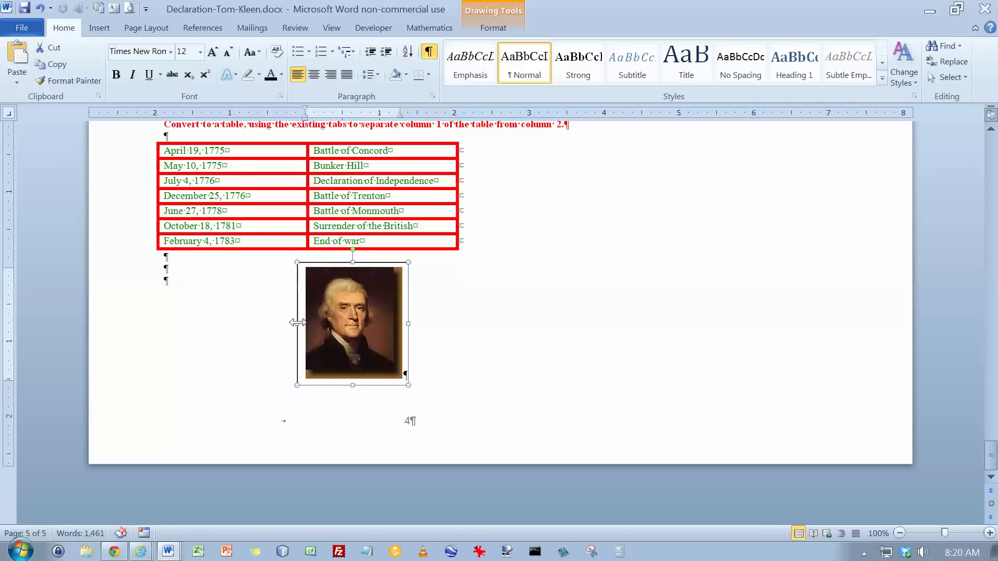
pyautogui.moveTo(298, 323); pyautogui.dragTo(303, 323)
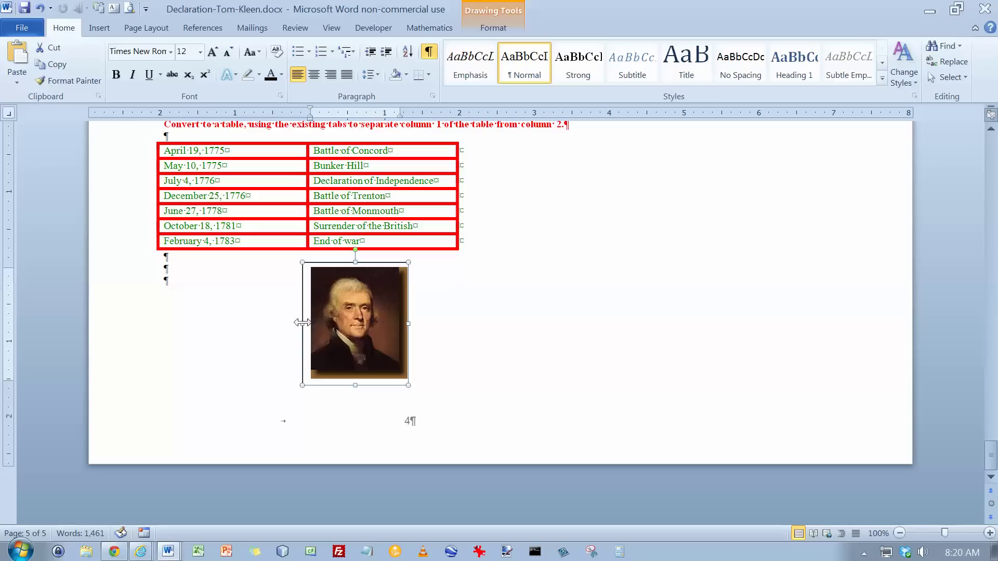
pyautogui.moveTo(406, 324); pyautogui.dragTo(412, 325)
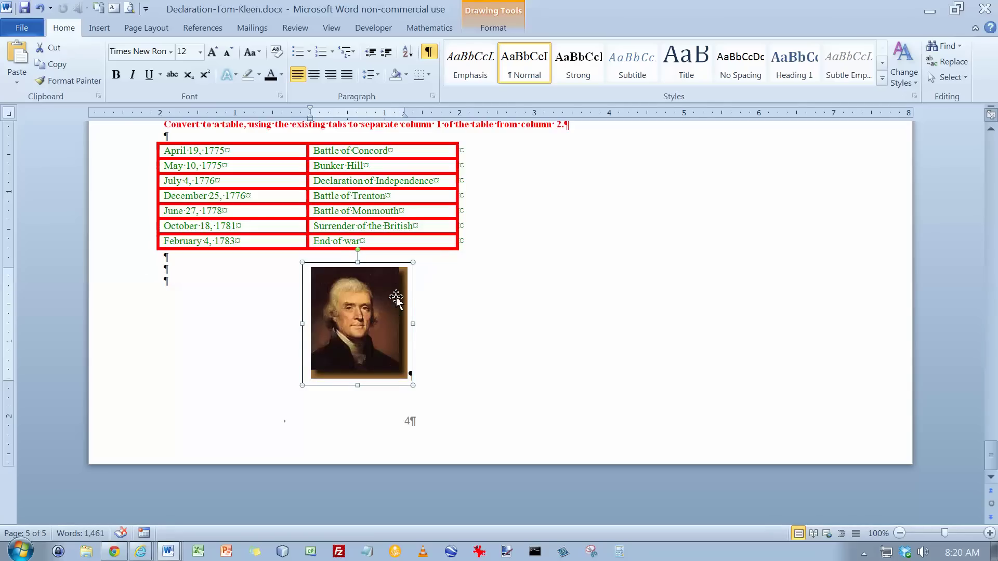
pyautogui.hotkey('alt', 'Tab')
pyautogui.hotkey('alt', 'Tab')
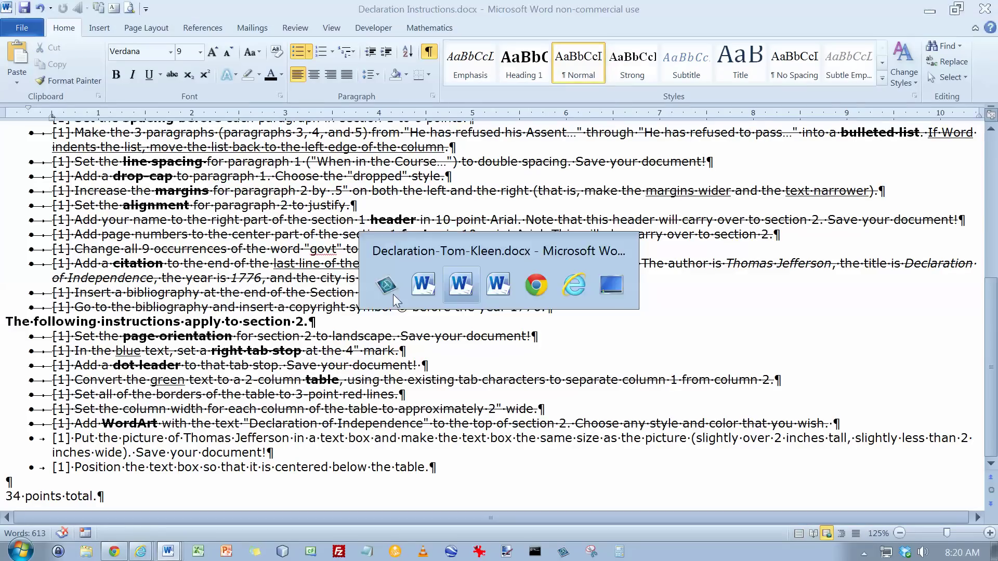
# Step: Drag the portrait text box left so it sits centered under the dates table
pyautogui.moveTo(384, 262); pyautogui.dragTo(338, 263)
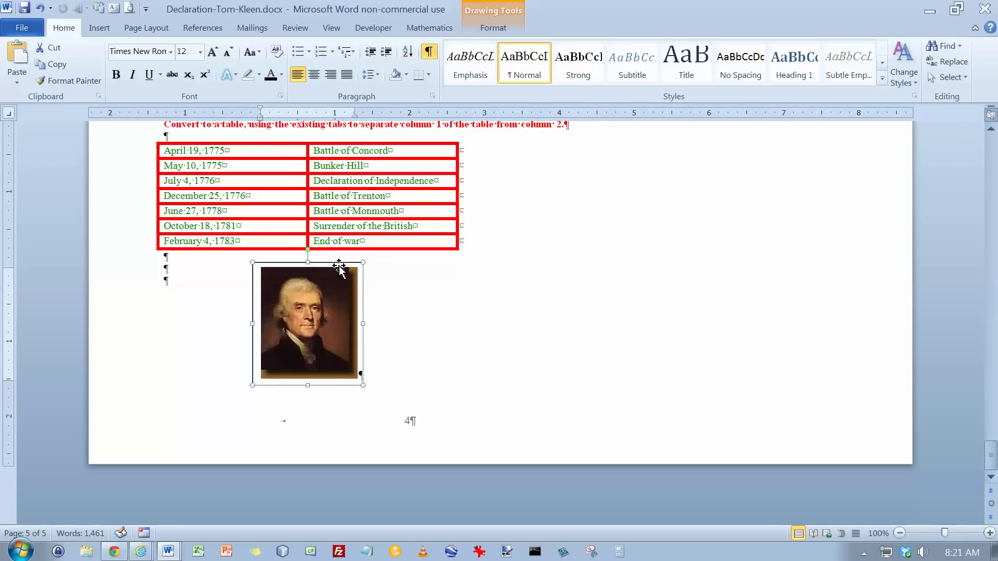
pyautogui.hotkey('alt', 'Tab')
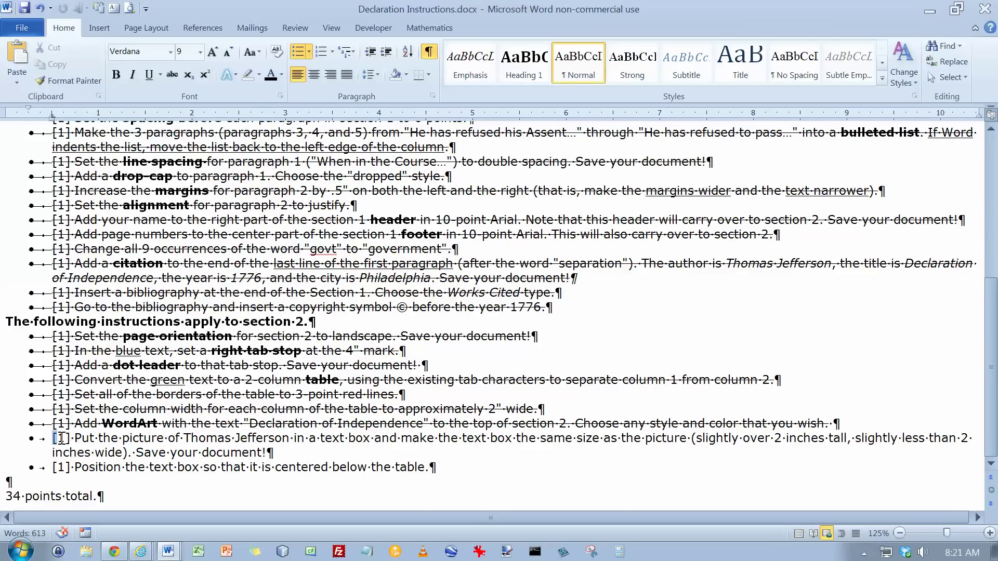
# Step: Strike through the final two text-box instructions, then deselect the text
pyautogui.moveTo(55, 438); pyautogui.dragTo(468, 472)
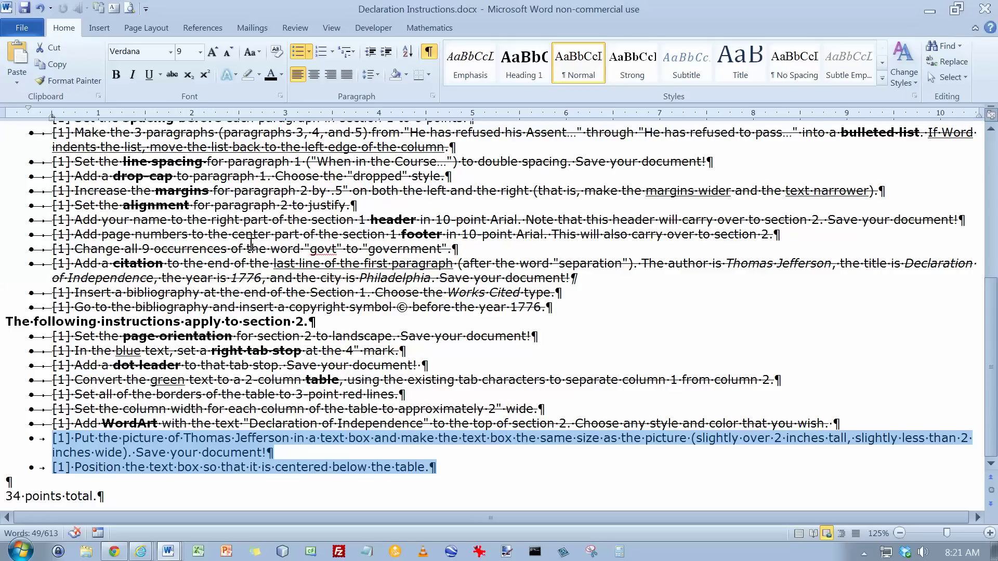
pyautogui.click(172, 74)
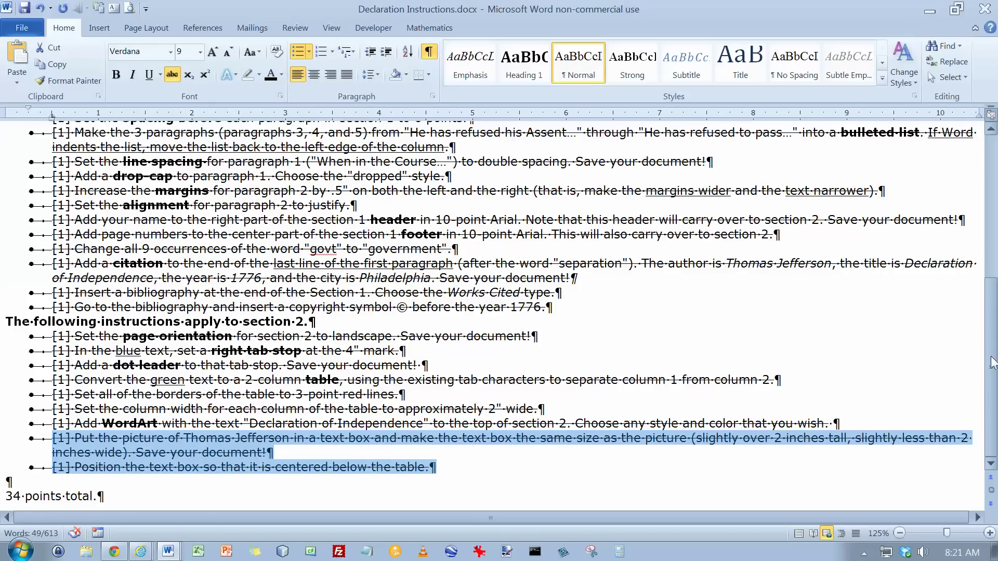
pyautogui.moveTo(991, 335); pyautogui.dragTo(993, 182)
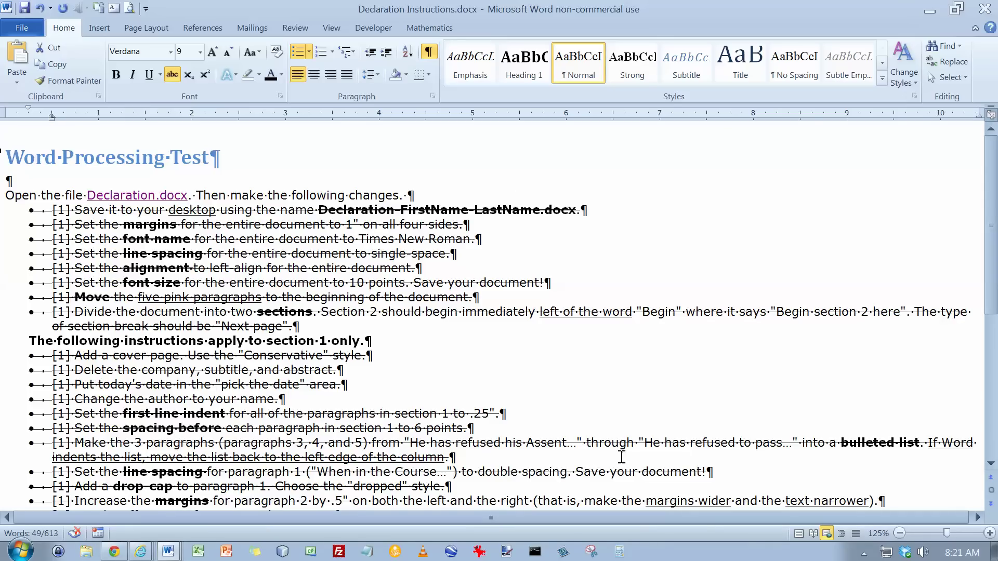
pyautogui.click(723, 472)
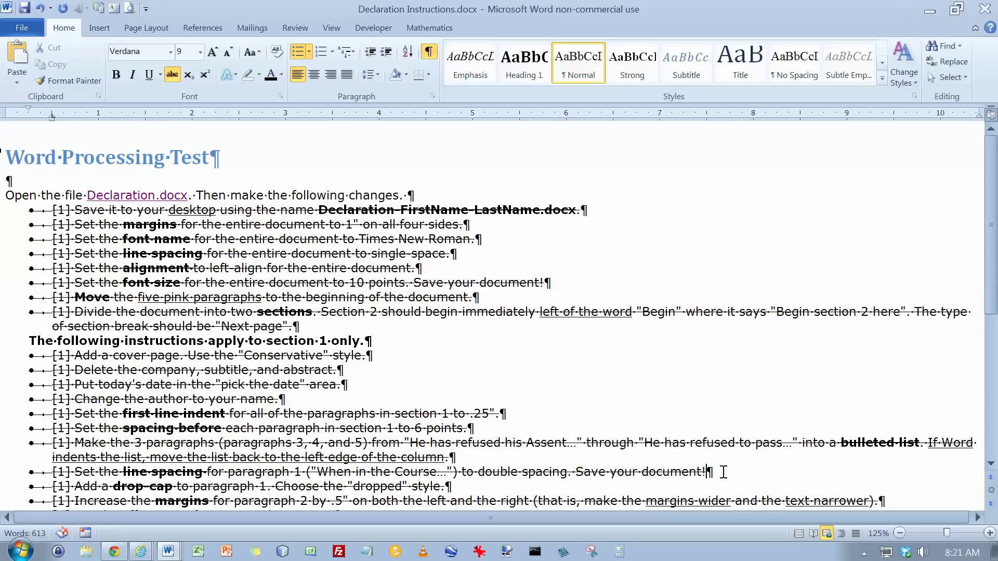